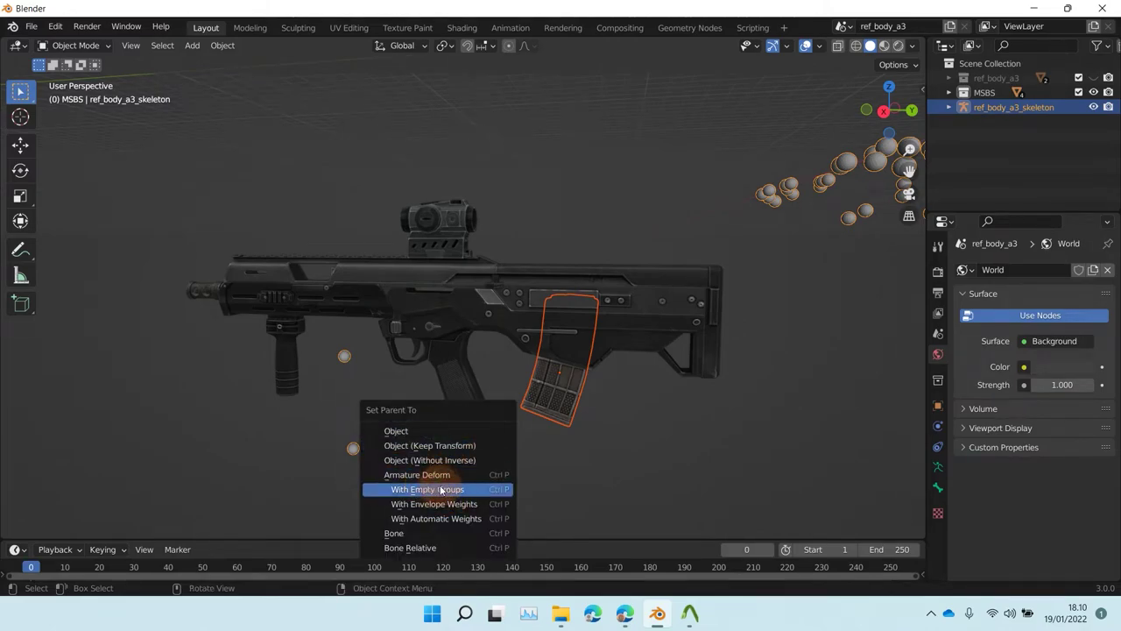
Parent the magazine to the ref_body_a3_skeleton armature with empty groups and clear the selection.
{"action": "left_click", "coordinate": [439, 491]}
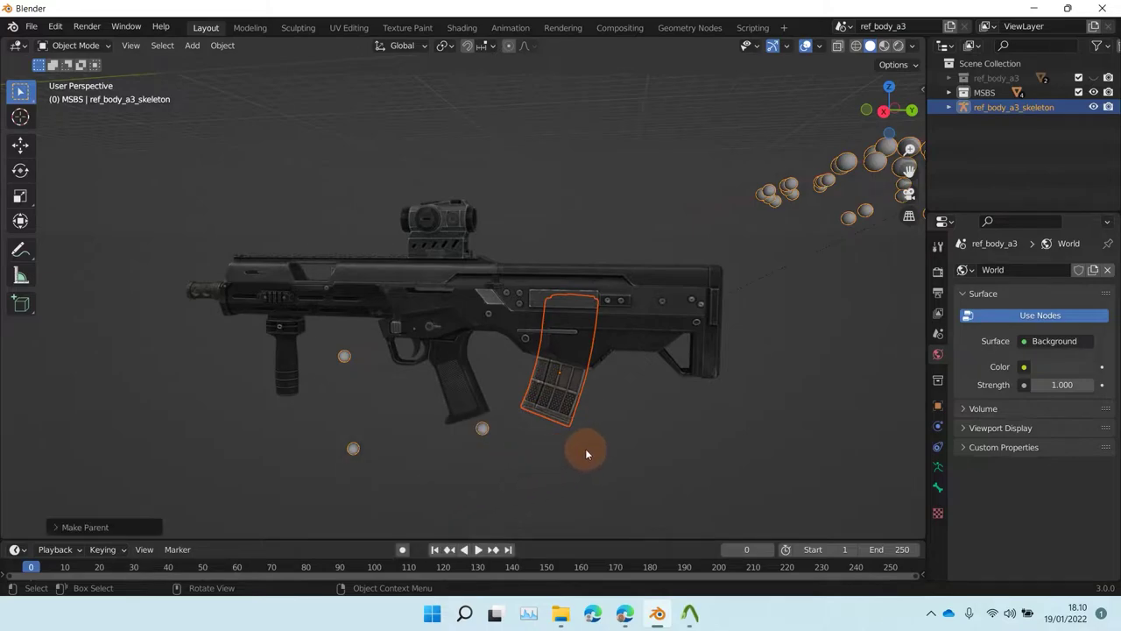
{"action": "left_click", "coordinate": [616, 429]}
{"action": "scroll", "coordinate": [611, 406], "scroll_direction": "up", "scroll_amount": 3}
{"action": "scroll", "coordinate": [606, 395], "scroll_direction": "down", "scroll_amount": 6}
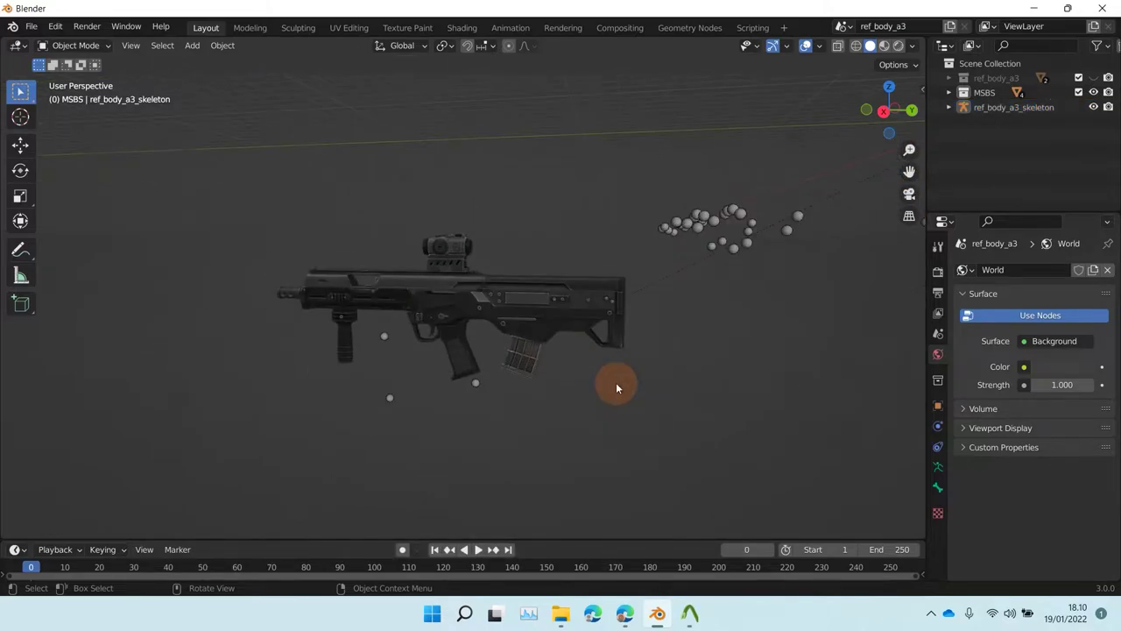
Open the 62_Model_Magazine mesh for editing and select all its vertices.
{"action": "scroll", "coordinate": [616, 382], "scroll_direction": "up", "scroll_amount": 5}
{"action": "left_click", "coordinate": [565, 433]}
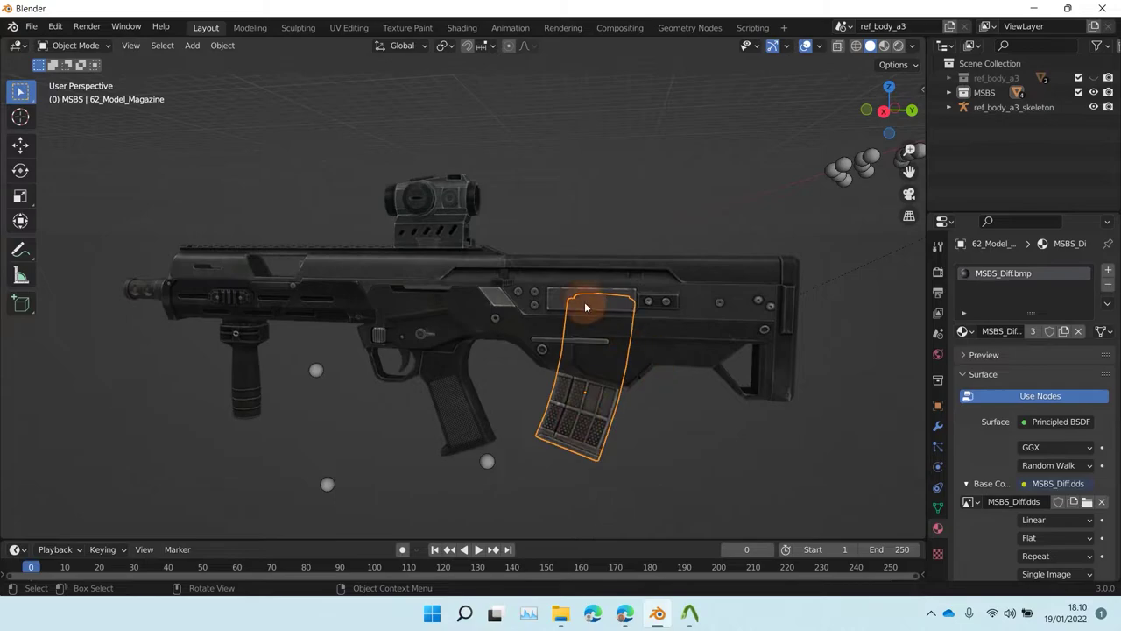
{"action": "key", "text": "Tab"}
{"action": "scroll", "coordinate": [605, 370], "scroll_direction": "down", "scroll_amount": 5}
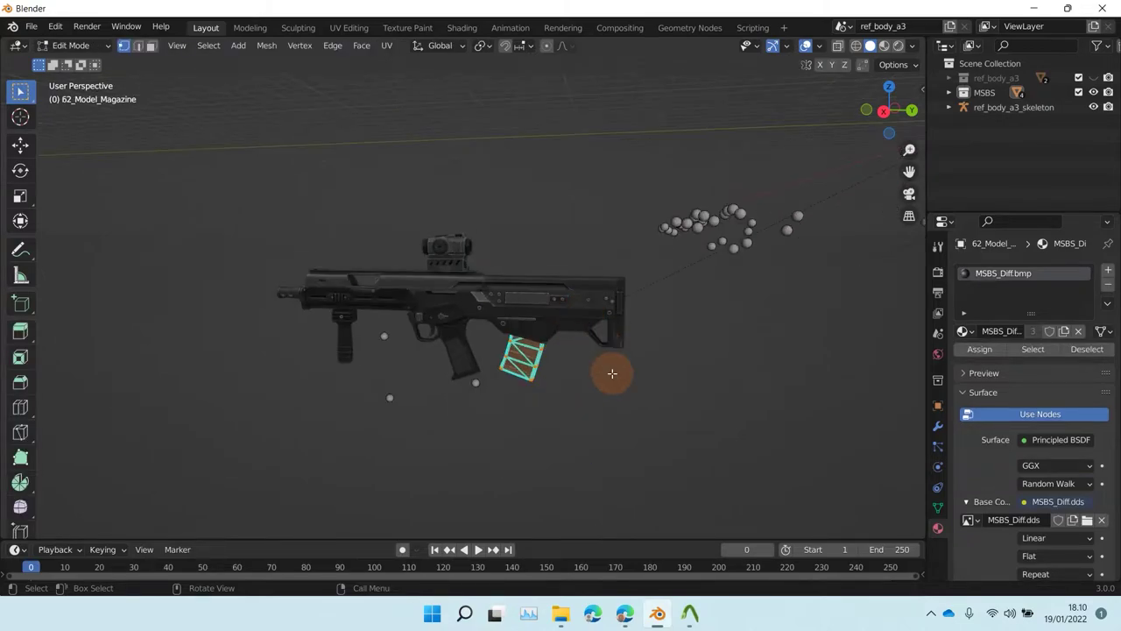
{"action": "left_click", "coordinate": [594, 374]}
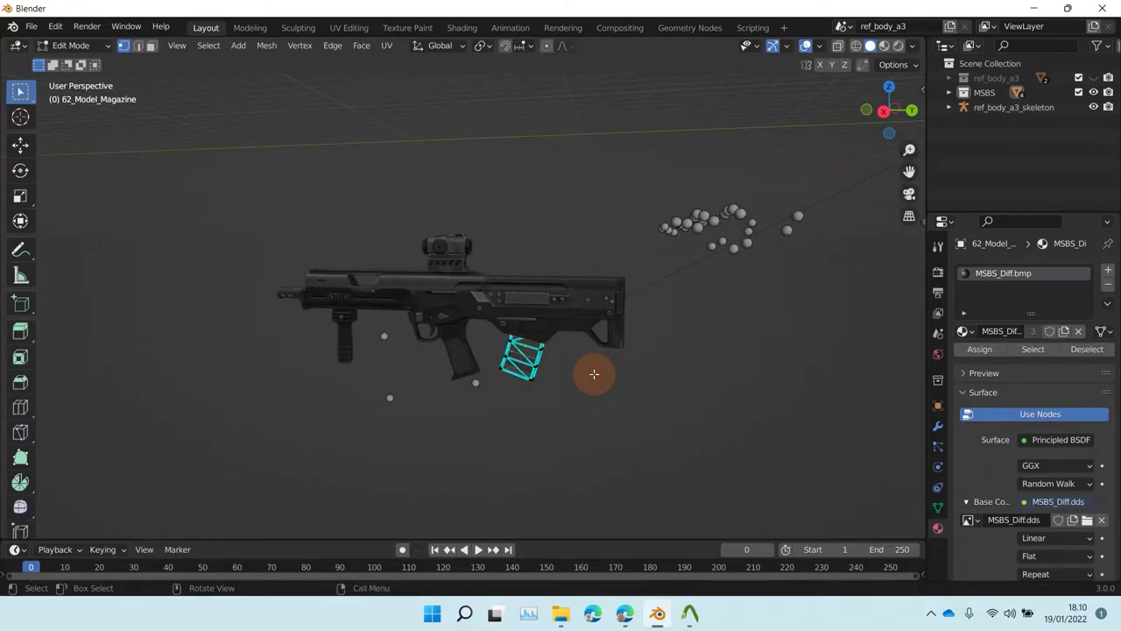
{"action": "key", "text": "a"}
Try moving part of the magazine mesh and undo the change.
{"action": "scroll", "coordinate": [592, 373], "scroll_direction": "up", "scroll_amount": 4}
{"action": "key", "text": "g"}
{"action": "left_click", "coordinate": [622, 402]}
{"action": "key", "text": "ctrl+z"}
{"action": "scroll", "coordinate": [652, 460], "scroll_direction": "up", "scroll_amount": 4}
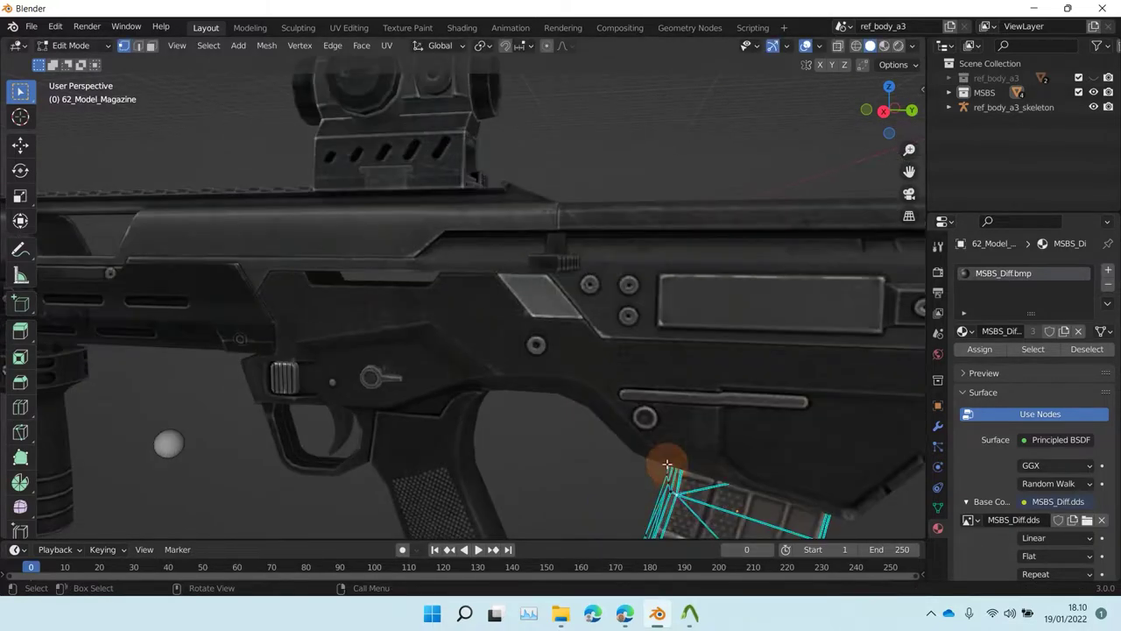
{"action": "scroll", "coordinate": [526, 337], "scroll_direction": "down", "scroll_amount": 3}
{"action": "key", "text": "r"}
{"action": "left_click", "coordinate": [431, 333]}
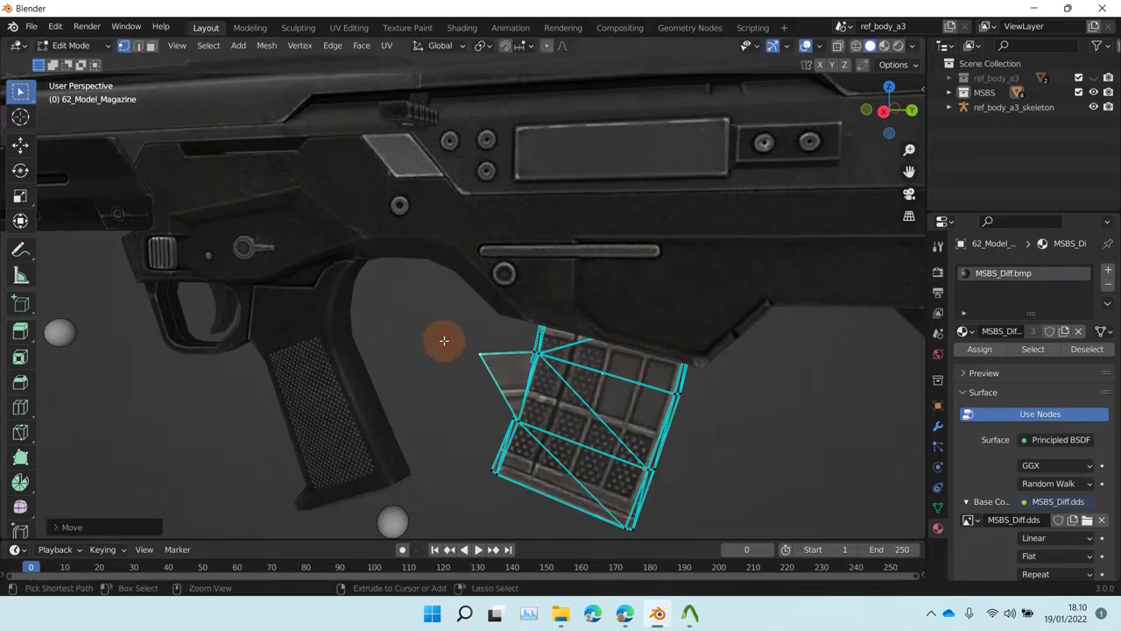
{"action": "scroll", "coordinate": [536, 359], "scroll_direction": "down", "scroll_amount": 4}
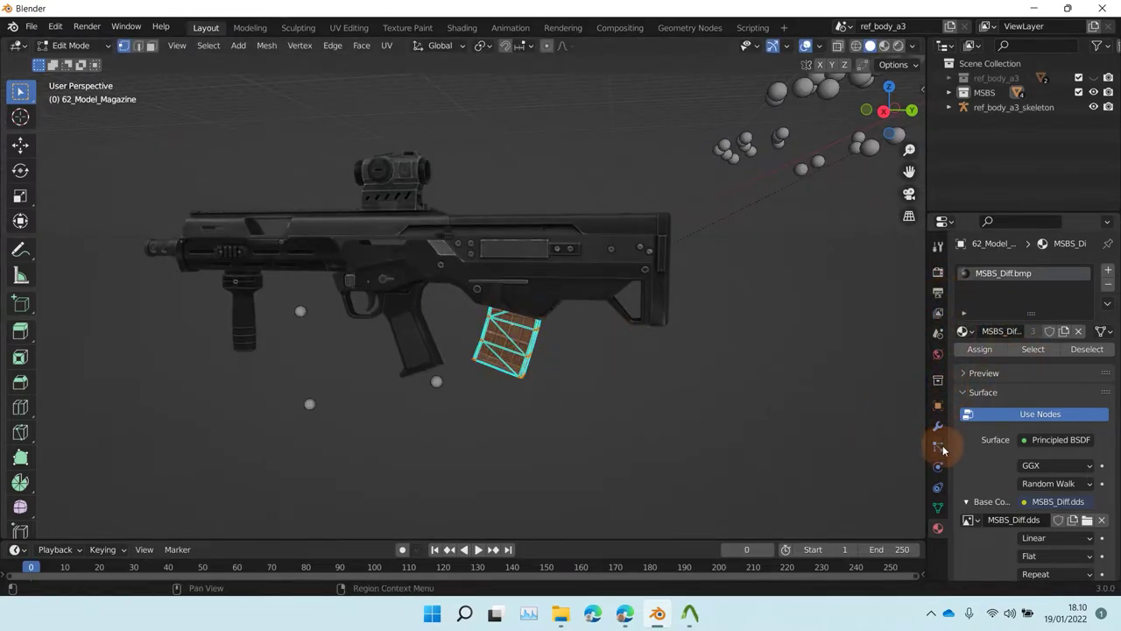
Delete all vertex groups from the magazine mesh.
{"action": "left_click", "coordinate": [937, 510]}
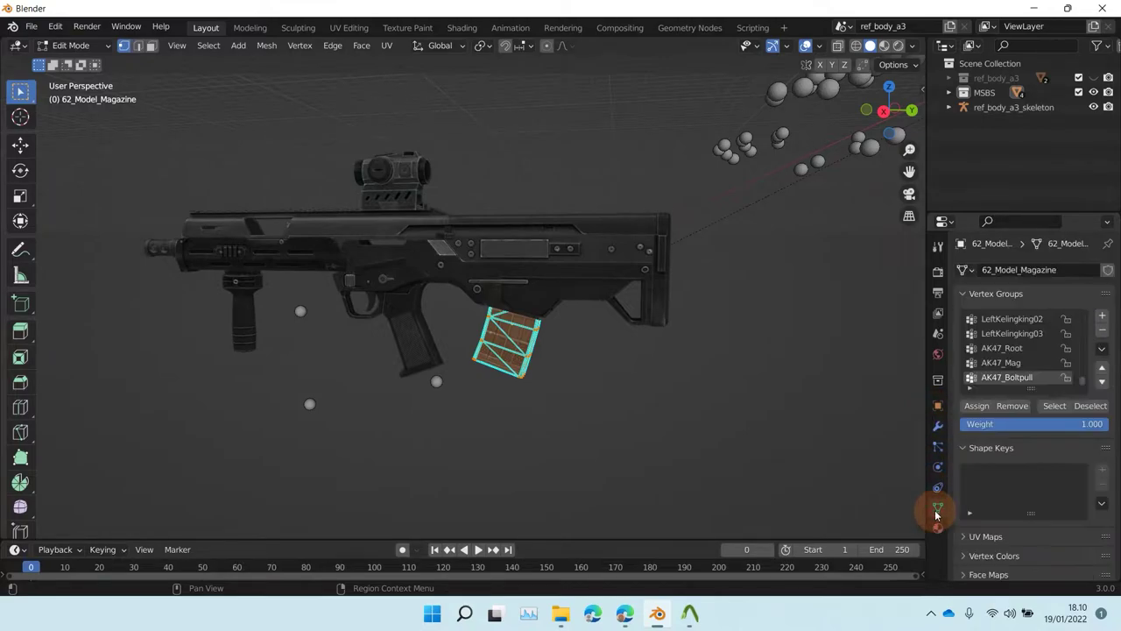
{"action": "left_click", "coordinate": [1011, 349]}
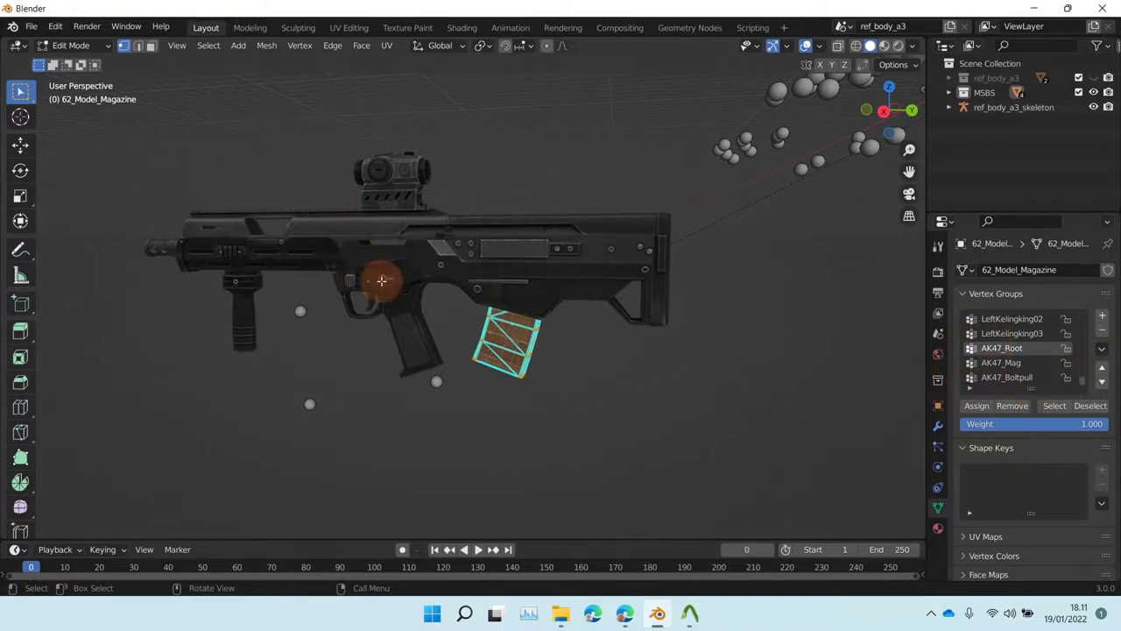
{"action": "left_click", "coordinate": [1102, 350]}
{"action": "left_click", "coordinate": [1102, 355]}
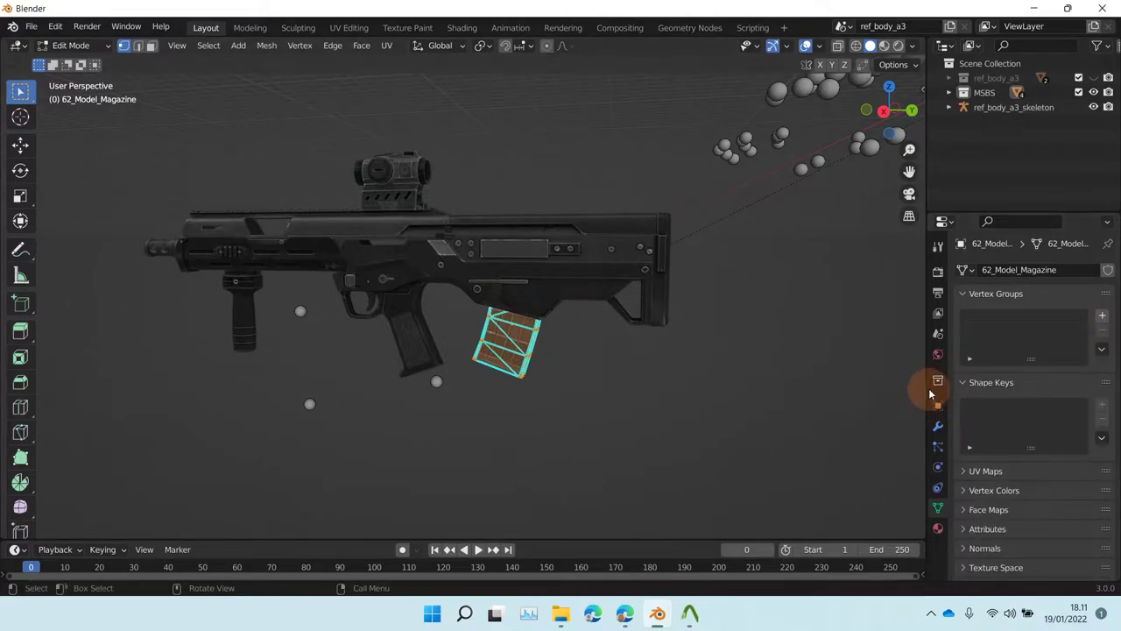
Remove the Armature modifier from the magazine, return to Object Mode and clear the selection.
{"action": "left_click", "coordinate": [939, 338]}
{"action": "left_click", "coordinate": [938, 313]}
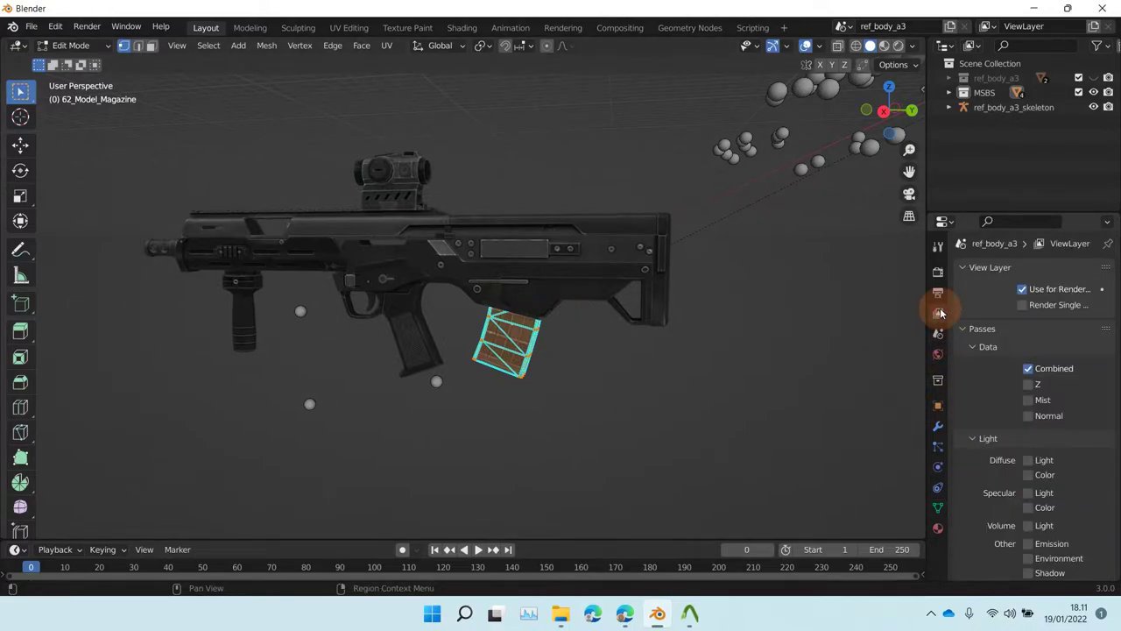
{"action": "left_click", "coordinate": [939, 292]}
{"action": "left_click", "coordinate": [938, 271]}
{"action": "left_click", "coordinate": [938, 354]}
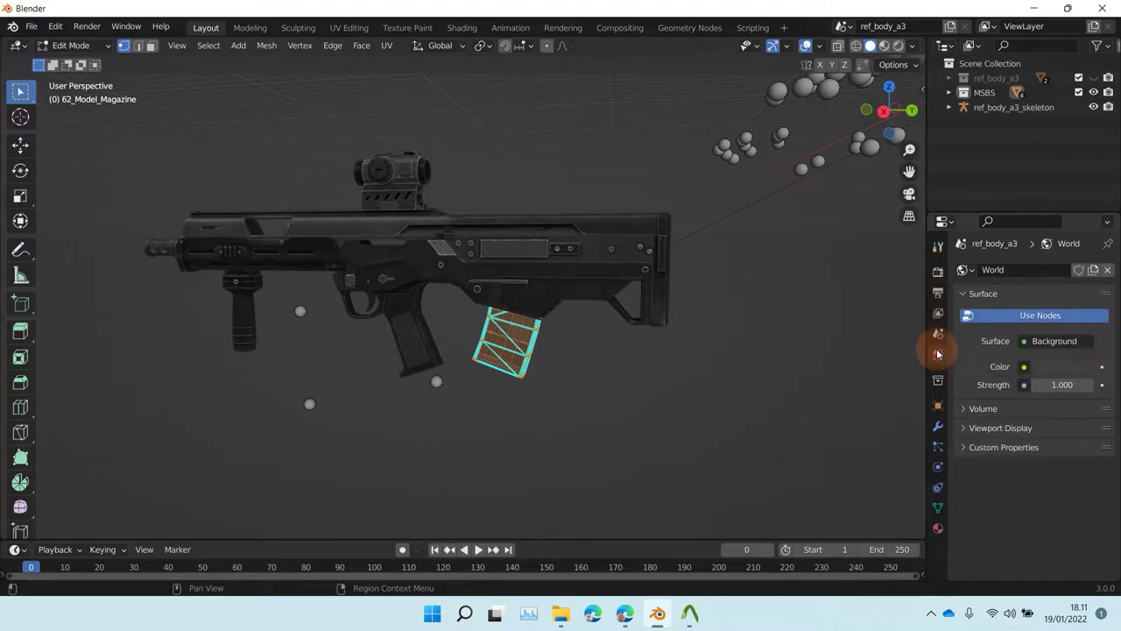
{"action": "left_click", "coordinate": [938, 426]}
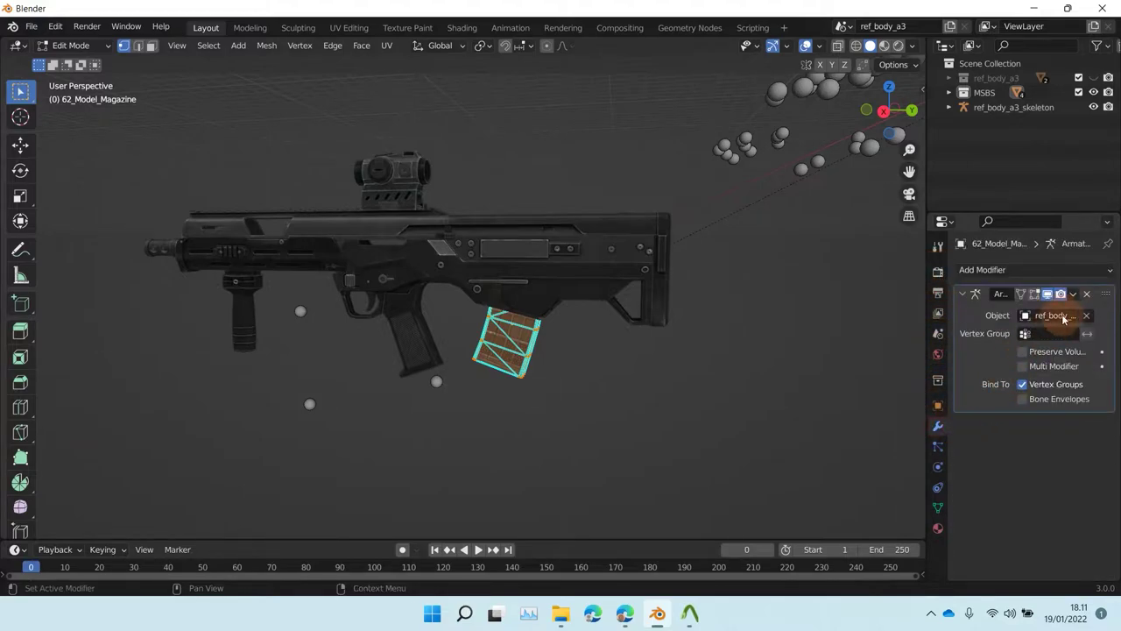
{"action": "left_click", "coordinate": [1088, 295]}
{"action": "key", "text": "Tab"}
{"action": "left_click", "coordinate": [196, 117]}
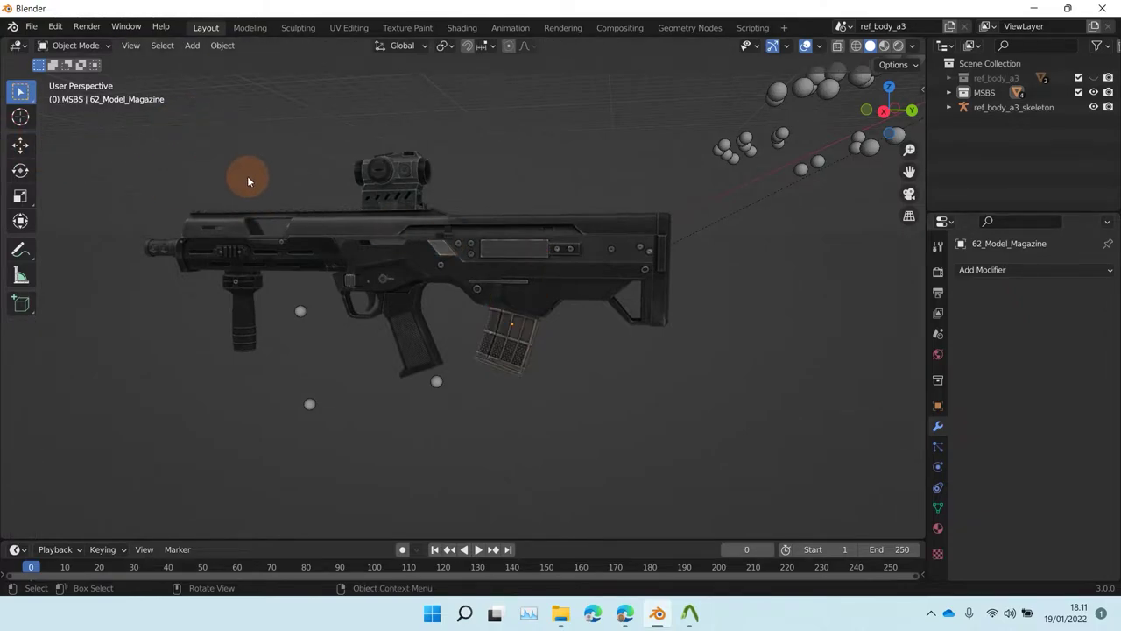
In the right orthographic view, select all the weapon parts plus the skeleton and parent them to the armature with empty groups.
{"action": "left_click", "coordinate": [883, 113]}
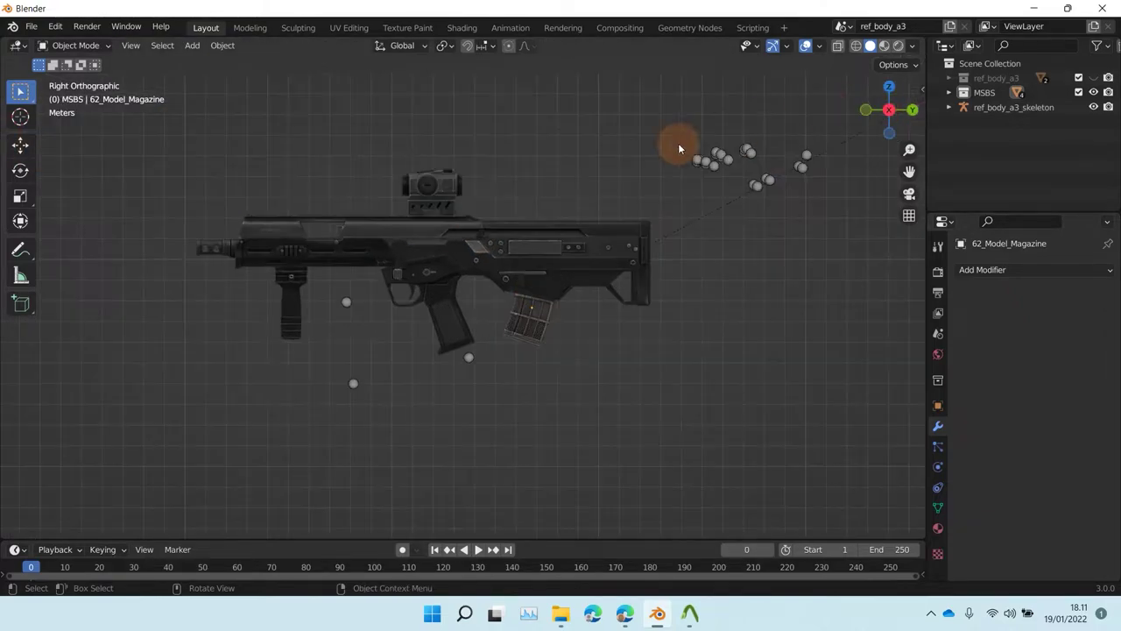
{"action": "scroll", "coordinate": [302, 313], "scroll_direction": "down", "scroll_amount": 3}
{"action": "scroll", "coordinate": [303, 316], "scroll_direction": "up", "scroll_amount": 5}
{"action": "left_click_drag", "start_coordinate": [331, 140], "coordinate": [619, 335]}
{"action": "key", "text": "shift"}
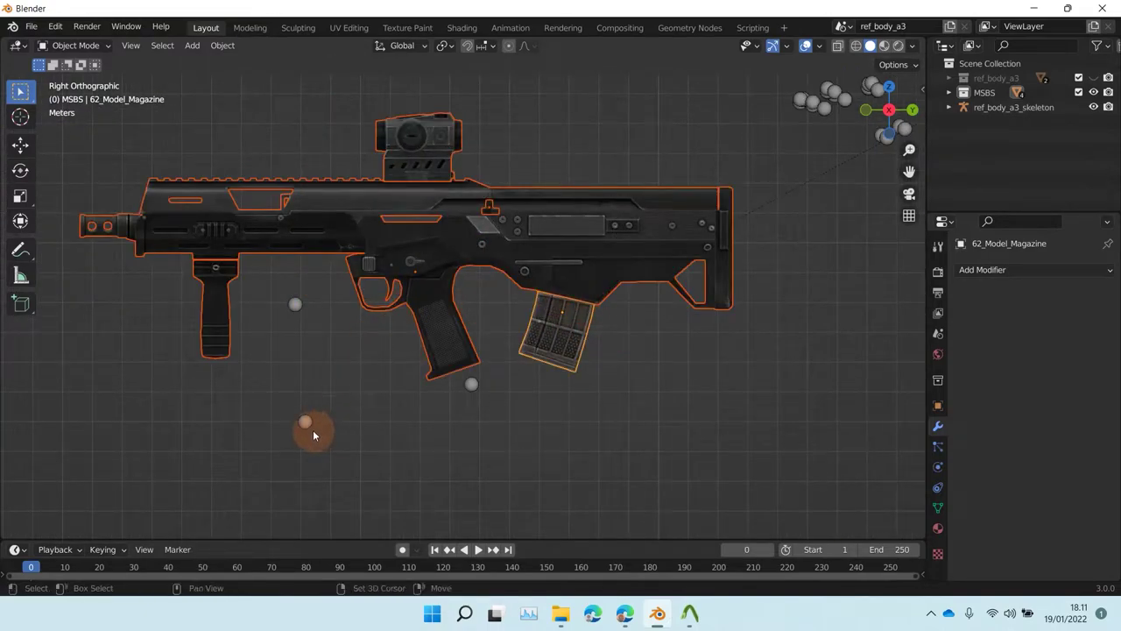
{"action": "left_click", "coordinate": [306, 423], "text": "shift"}
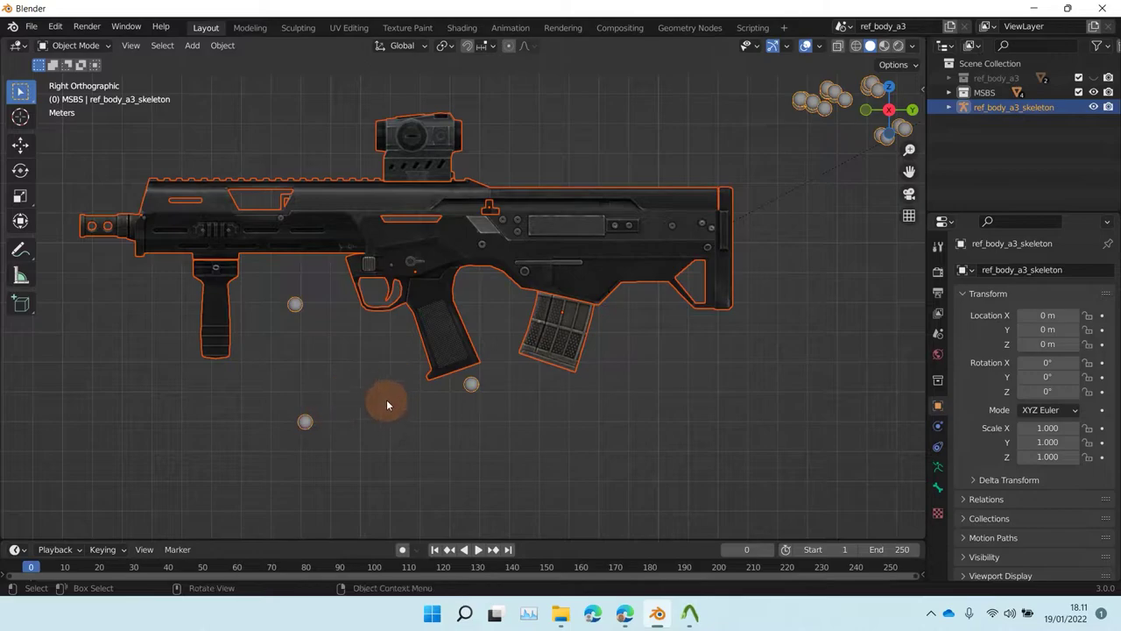
{"action": "key", "text": "ctrl+p"}
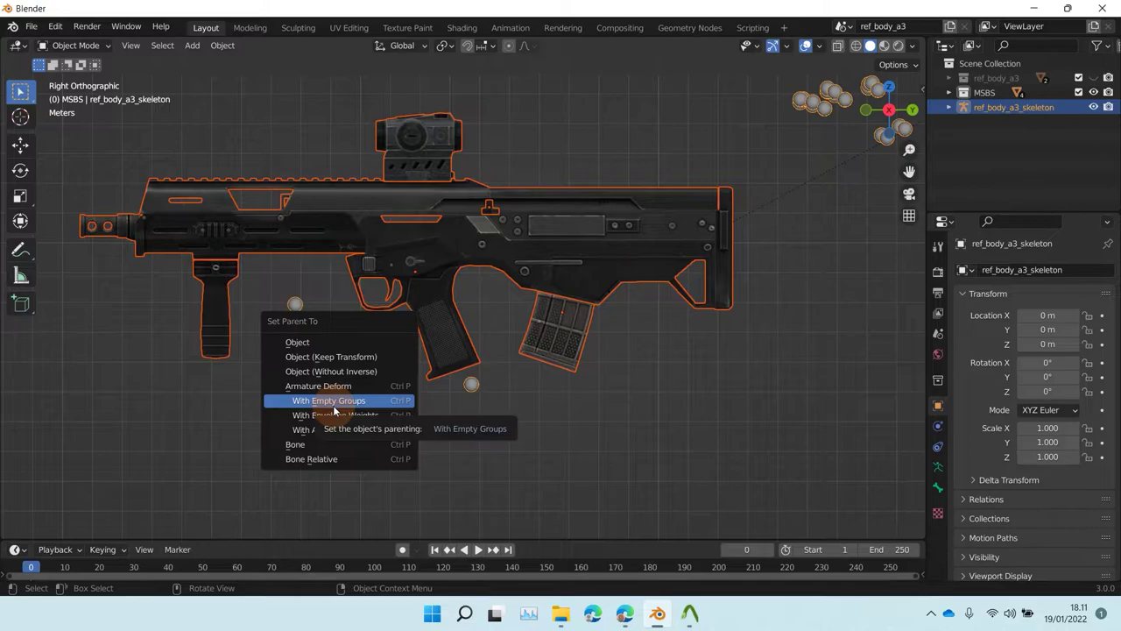
{"action": "left_click", "coordinate": [333, 410]}
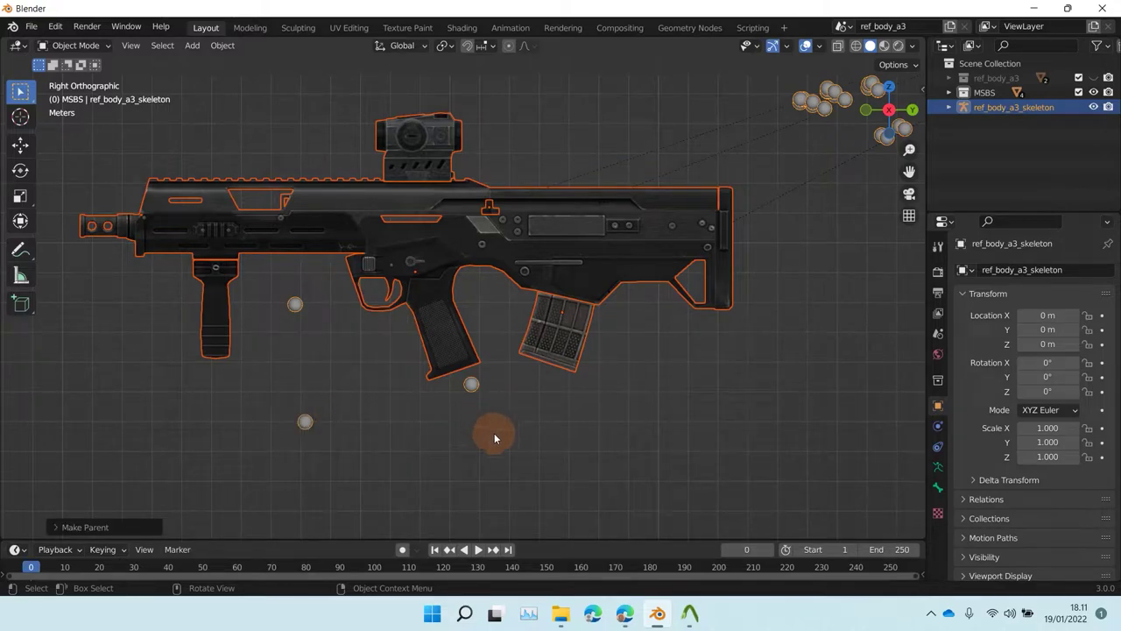
Repeat the With Empty Groups parenting for the selected weapon parts and skeleton, and clear the selection.
{"action": "key", "text": "ctrl+p"}
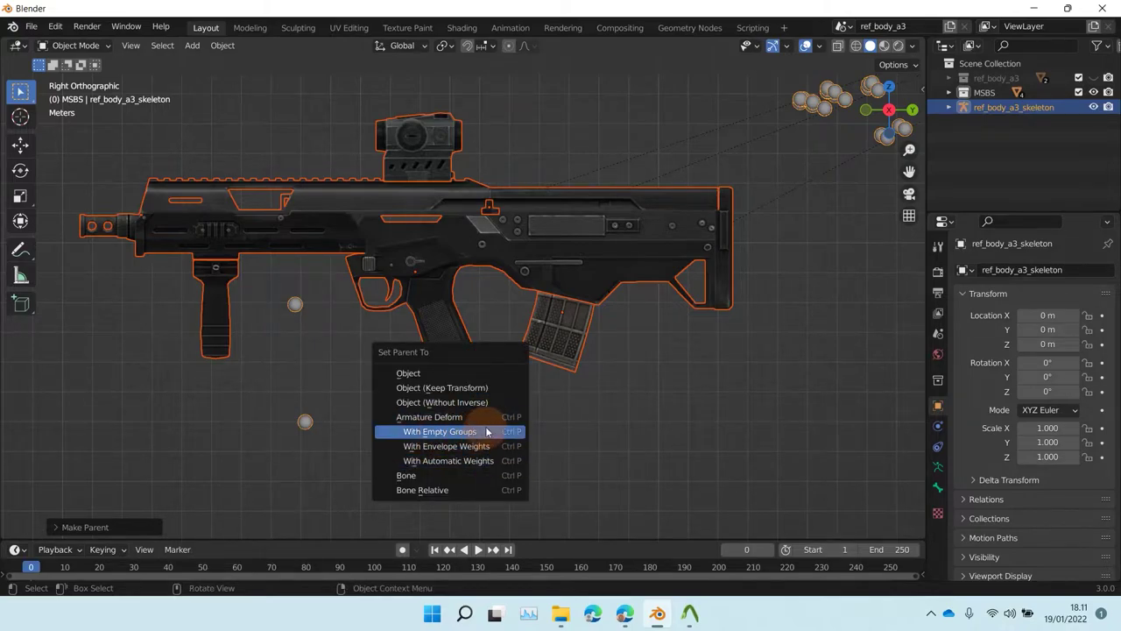
{"action": "left_click", "coordinate": [487, 431]}
{"action": "left_click", "coordinate": [648, 382]}
{"action": "scroll", "coordinate": [492, 304], "scroll_direction": "down", "scroll_amount": 3}
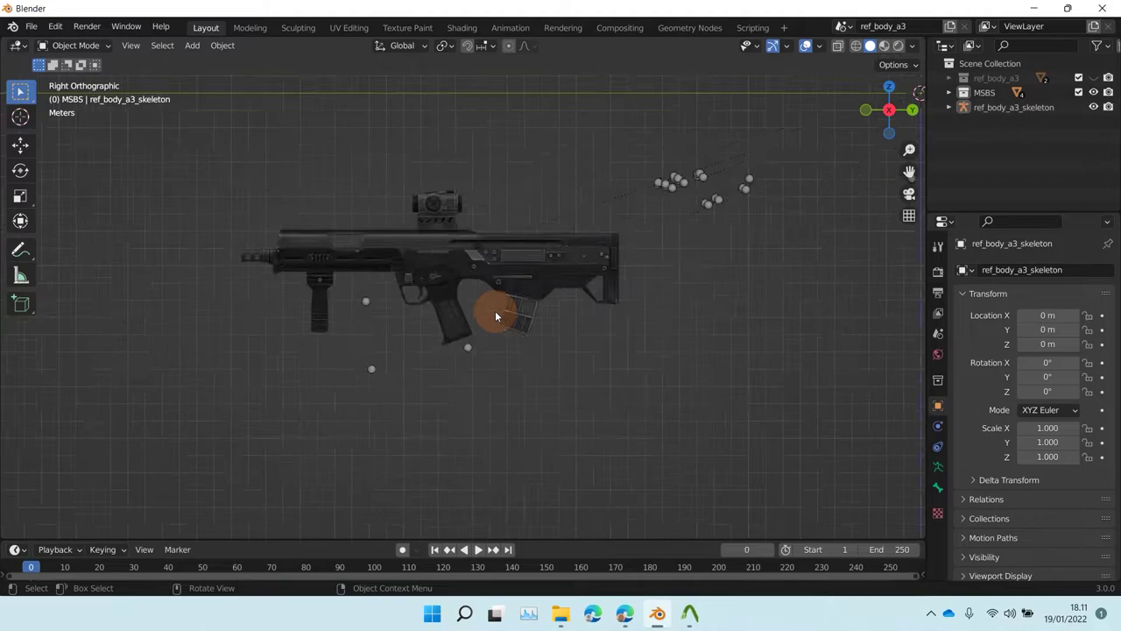
{"action": "scroll", "coordinate": [495, 310], "scroll_direction": "up", "scroll_amount": 4}
{"action": "scroll", "coordinate": [377, 253], "scroll_direction": "down", "scroll_amount": 4}
{"action": "scroll", "coordinate": [404, 265], "scroll_direction": "up", "scroll_amount": 4}
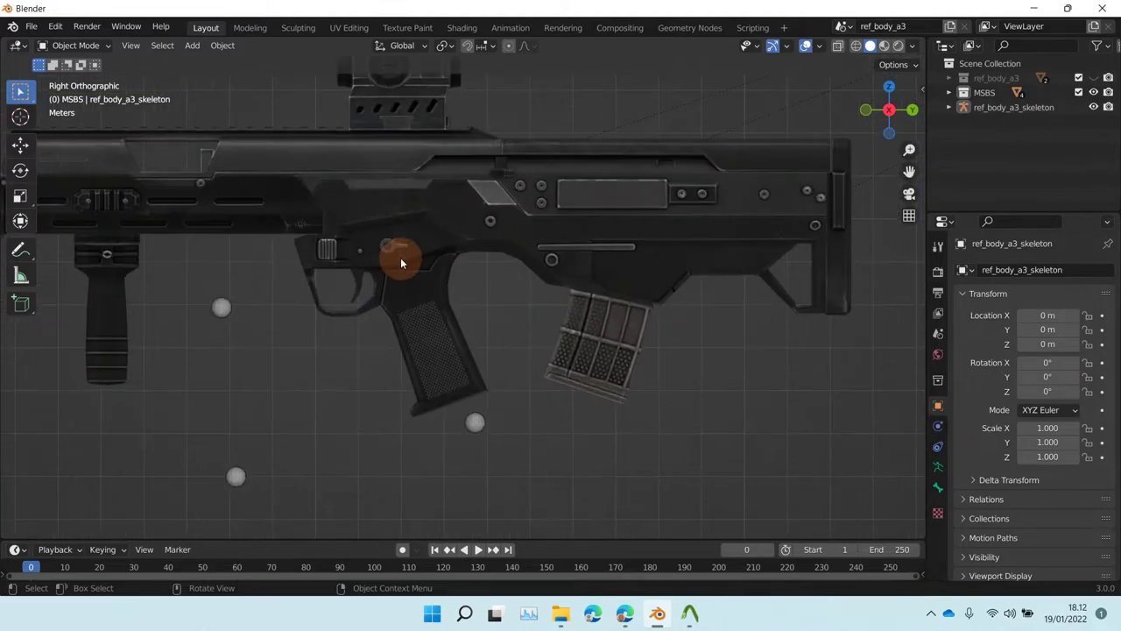
Open the weapon body 29_MSBS for mesh editing and select all its vertices.
{"action": "left_click", "coordinate": [400, 263]}
{"action": "scroll", "coordinate": [456, 228], "scroll_direction": "down", "scroll_amount": 4}
{"action": "scroll", "coordinate": [476, 263], "scroll_direction": "up", "scroll_amount": 3}
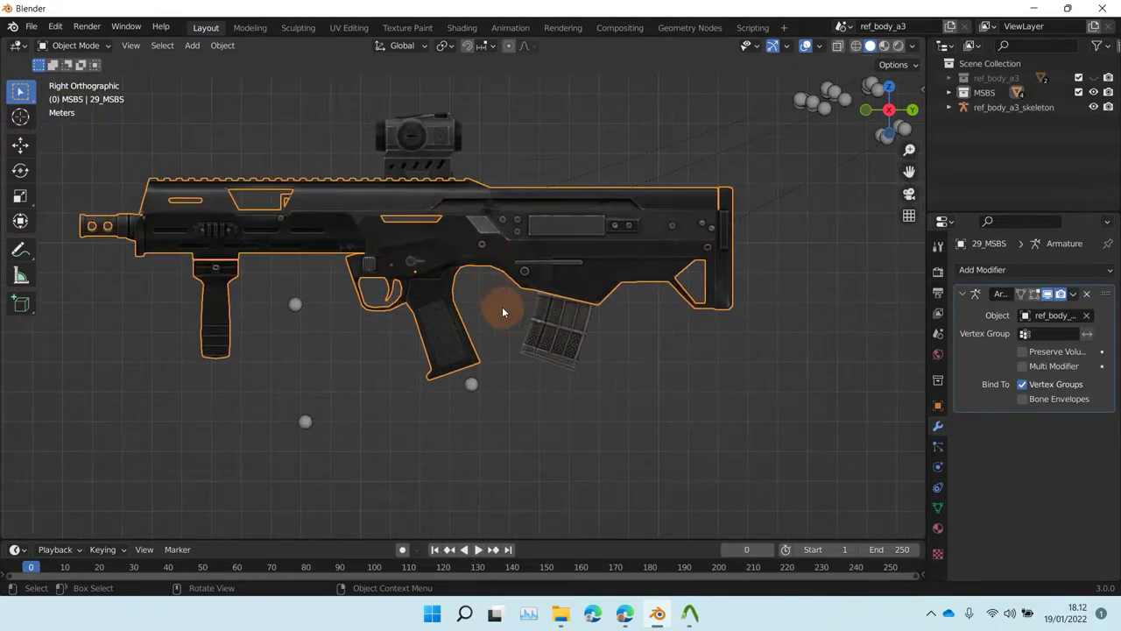
{"action": "middle_click_drag", "start_coordinate": [384, 194], "coordinate": [417, 255], "text": "shift"}
{"action": "key", "text": "Tab"}
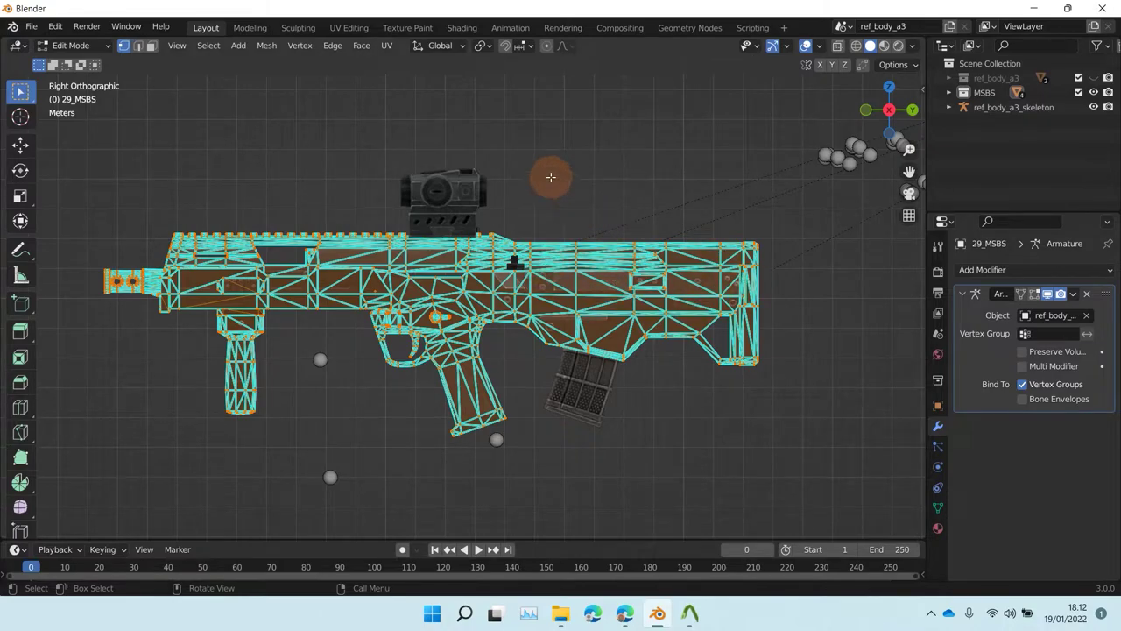
{"action": "key", "text": "Tab"}
{"action": "key", "text": "Tab"}
{"action": "key", "text": "Tab"}
{"action": "left_click", "coordinate": [528, 252], "text": "shift"}
{"action": "left_click", "coordinate": [527, 256]}
{"action": "key", "text": "Tab"}
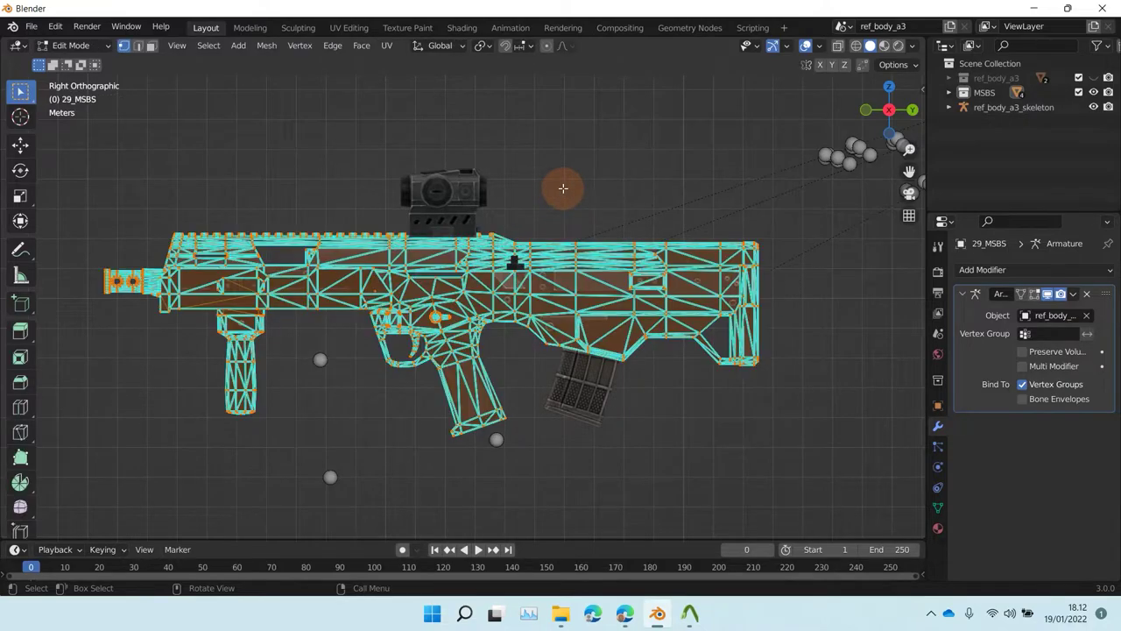
{"action": "left_click", "coordinate": [564, 195]}
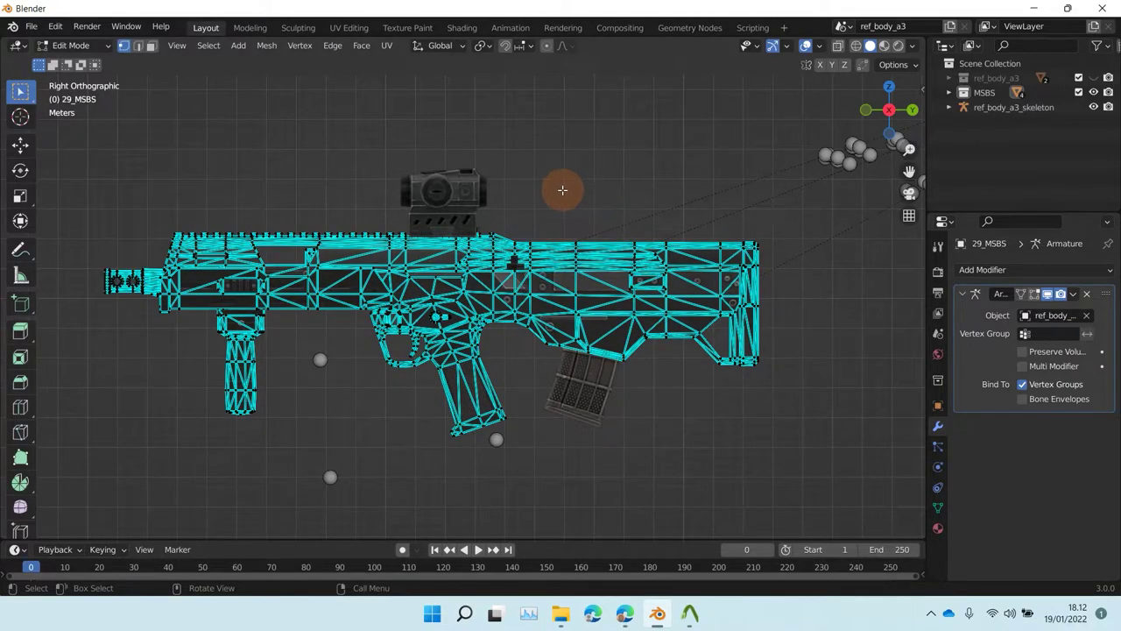
{"action": "key", "text": "a"}
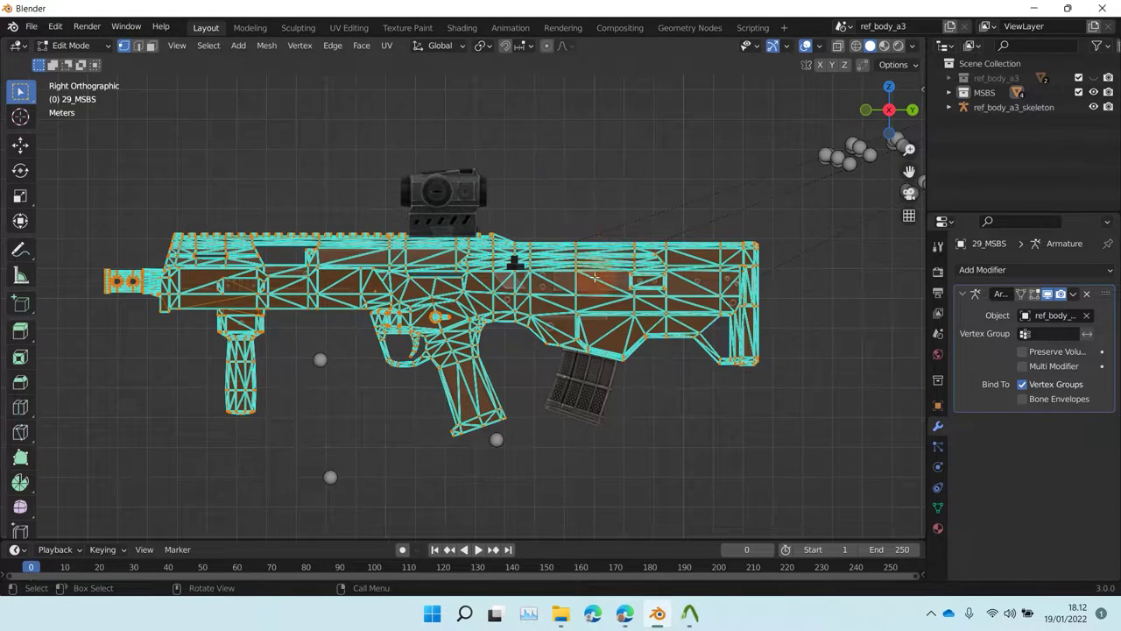
Assign all weapon body vertices to the AK47_Root vertex group, then return to Object Mode and deselect the body.
{"action": "left_click", "coordinate": [938, 507]}
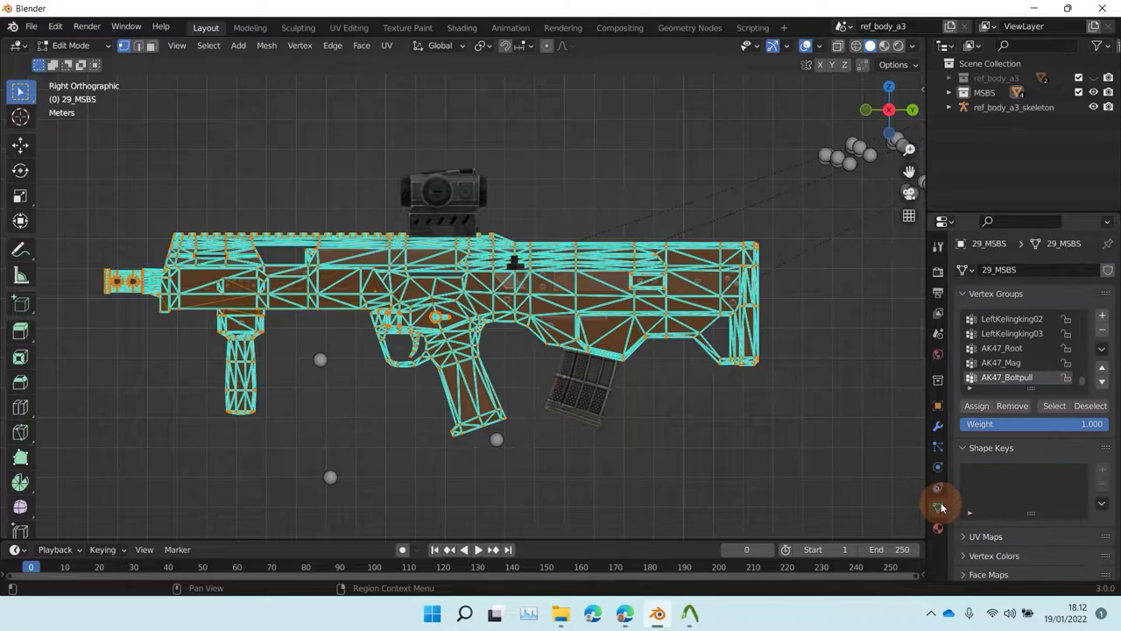
{"action": "left_click", "coordinate": [1003, 349]}
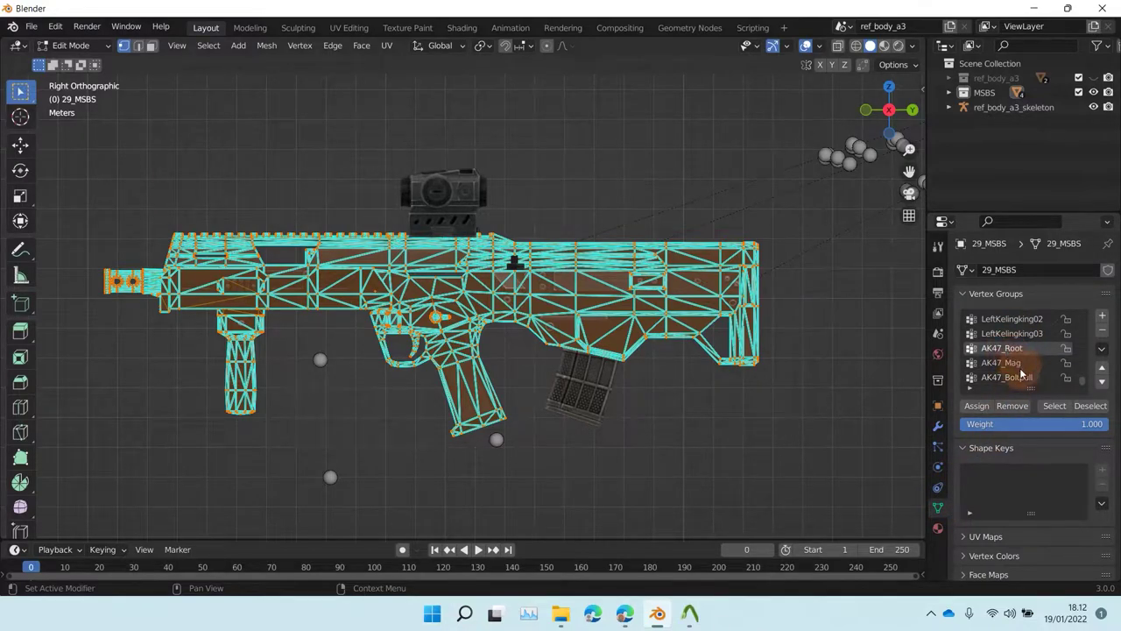
{"action": "left_click", "coordinate": [975, 407]}
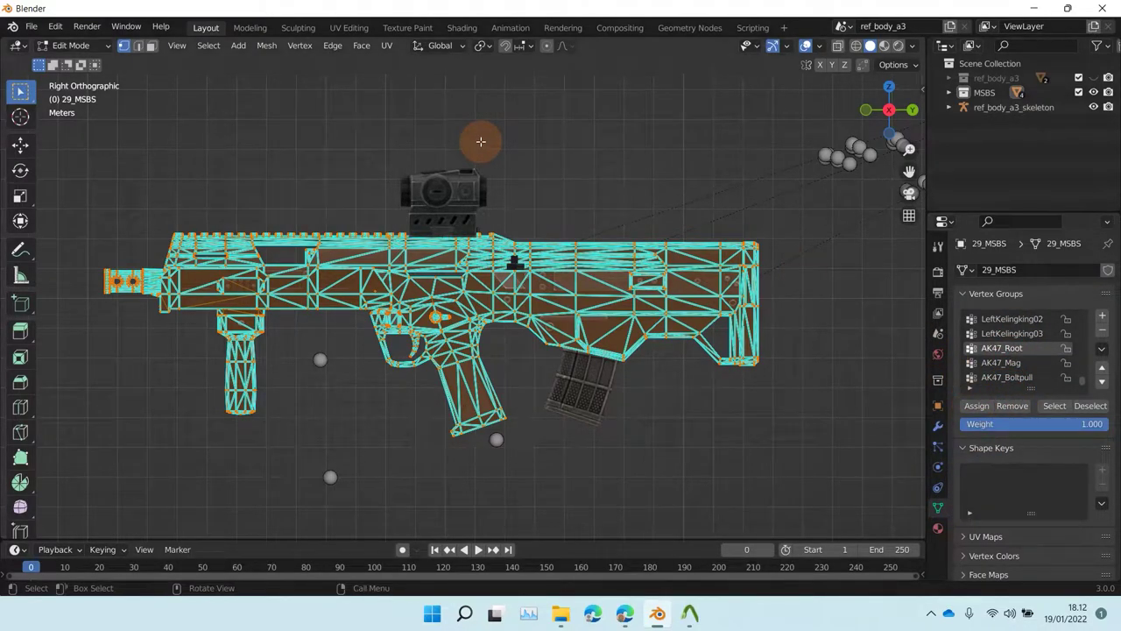
{"action": "key", "text": "Tab"}
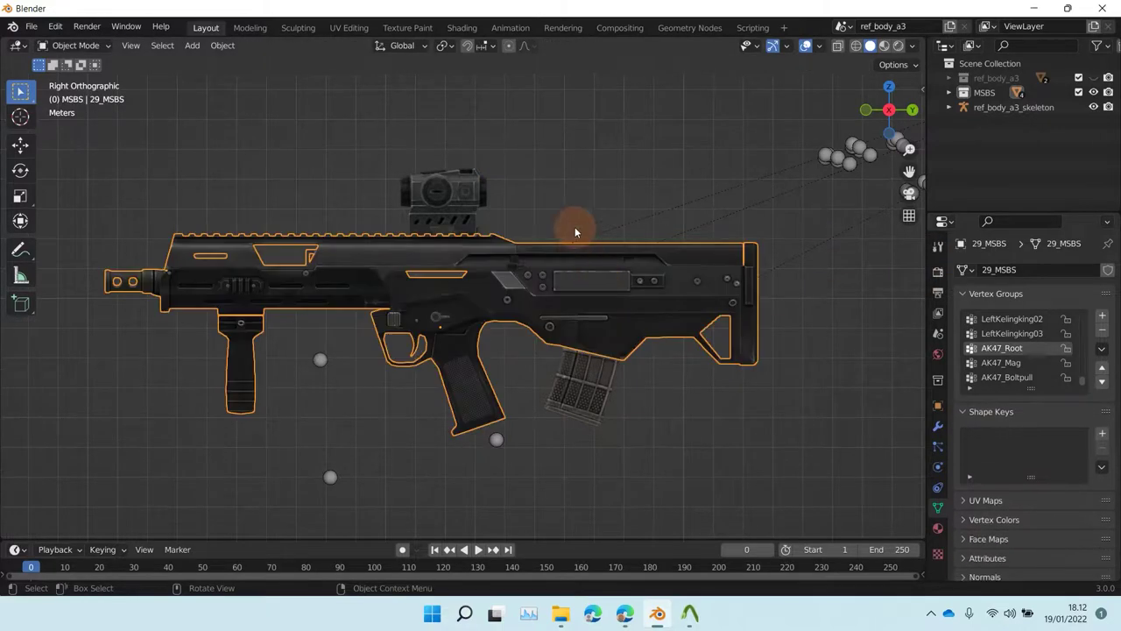
{"action": "left_click", "coordinate": [560, 175]}
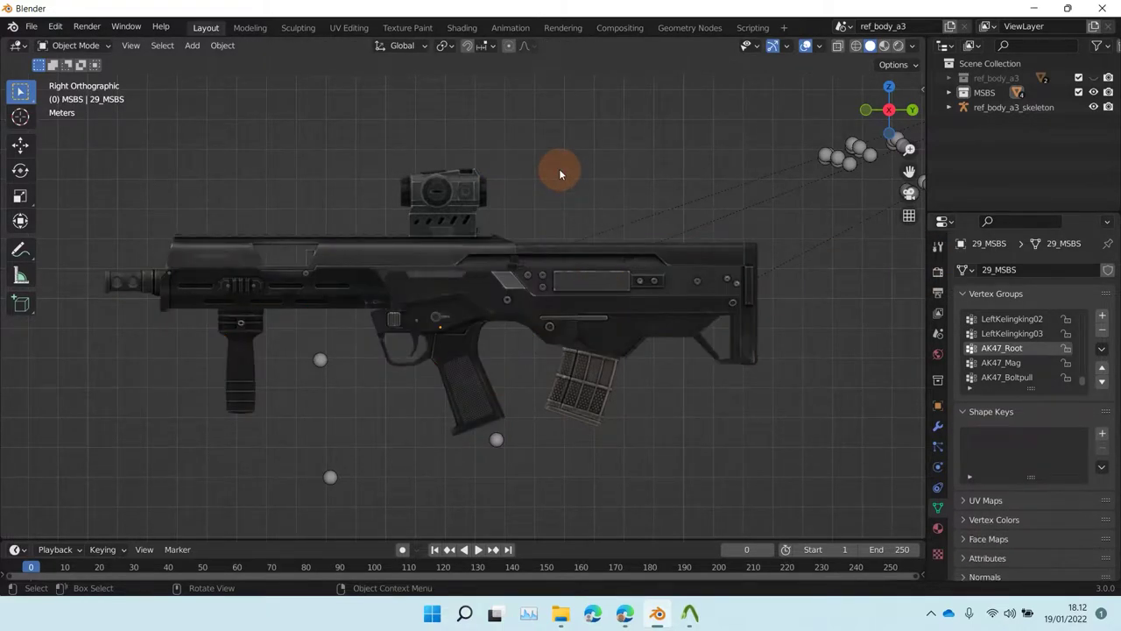
Open the 45_SIG20R_RedDot sight for mesh editing and assign its vertices to the AK47_Root vertex group.
{"action": "left_click", "coordinate": [445, 194]}
{"action": "key", "text": "Tab"}
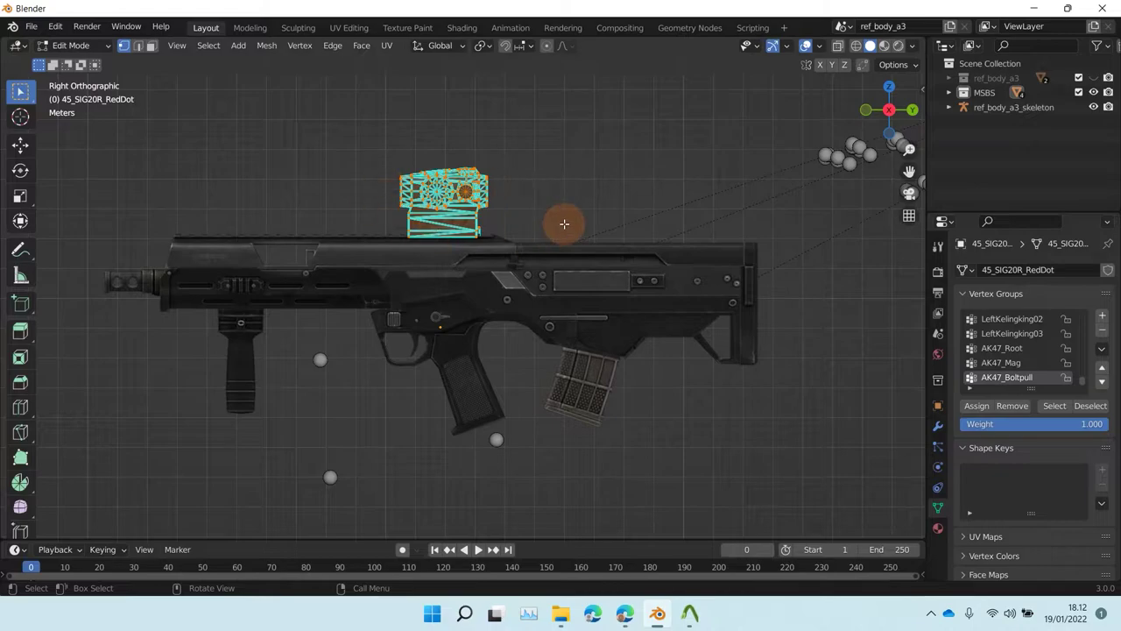
{"action": "left_click", "coordinate": [1007, 349]}
{"action": "left_click", "coordinate": [997, 408]}
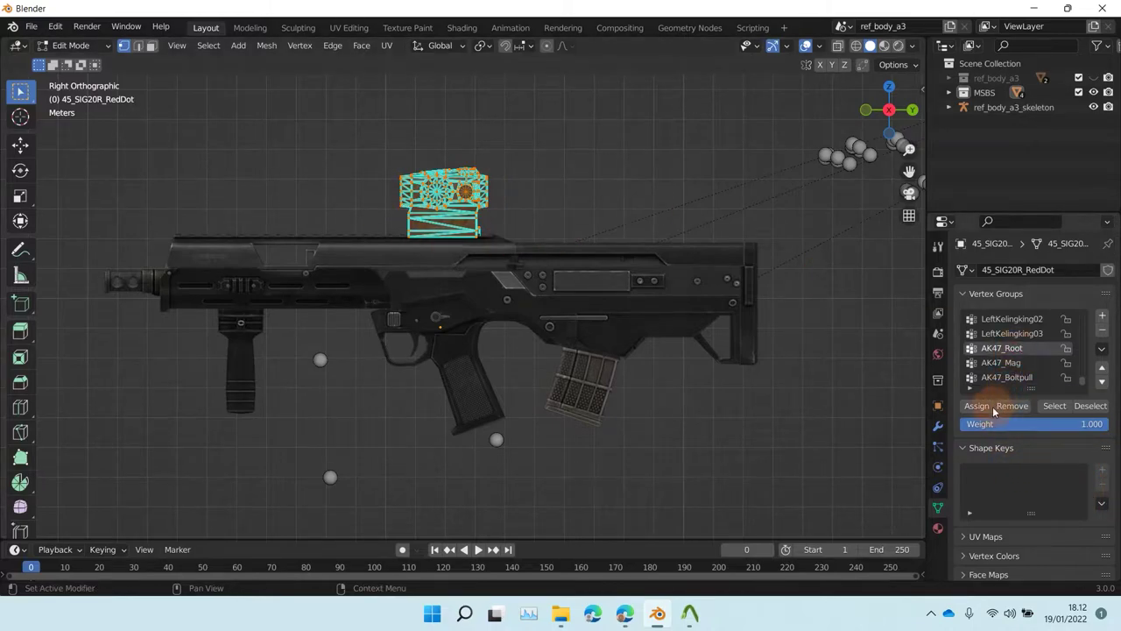
Finish editing the red dot sight, and assign the vertices of 57_Model_Handle to the AK47_Boltpull vertex group.
{"action": "key", "text": "Tab"}
{"action": "left_click", "coordinate": [584, 161]}
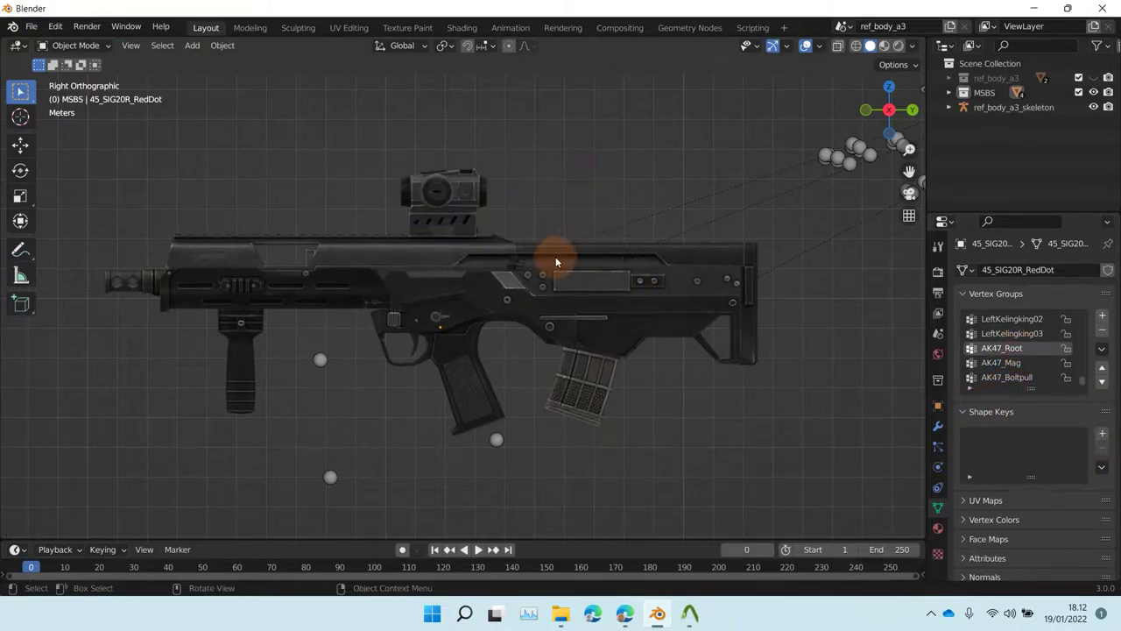
{"action": "left_click", "coordinate": [516, 265]}
{"action": "key", "text": "Tab"}
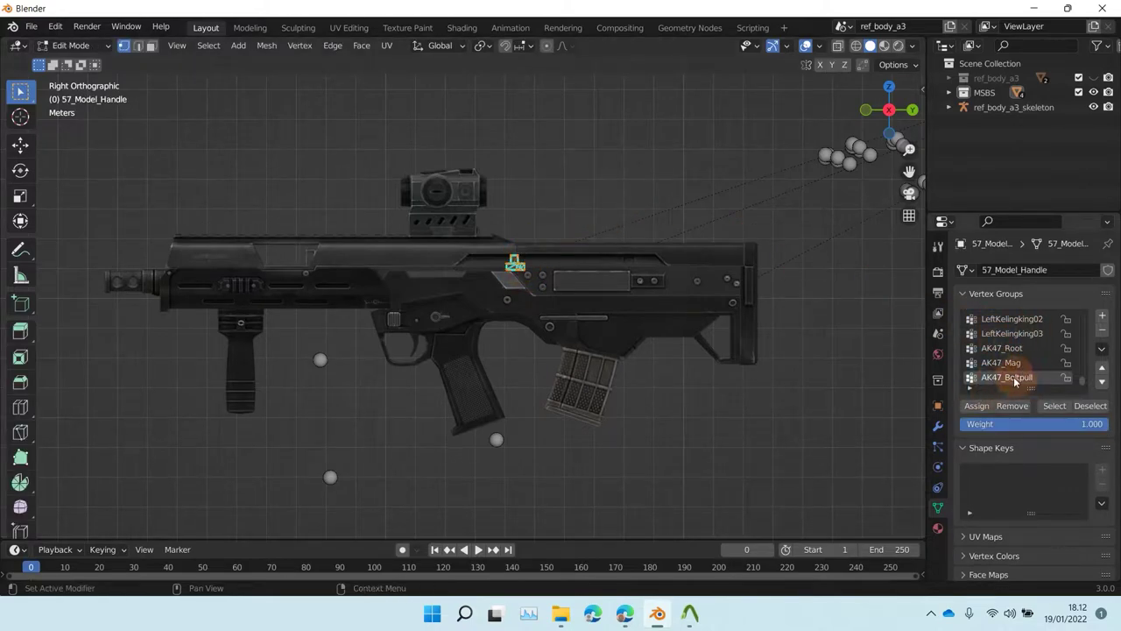
{"action": "left_click", "coordinate": [978, 407]}
{"action": "key", "text": "Tab"}
Assign the vertices of 62_Model_Magazine to the AK47_Mag vertex group and return to Object Mode.
{"action": "left_click", "coordinate": [572, 386]}
{"action": "key", "text": "Tab"}
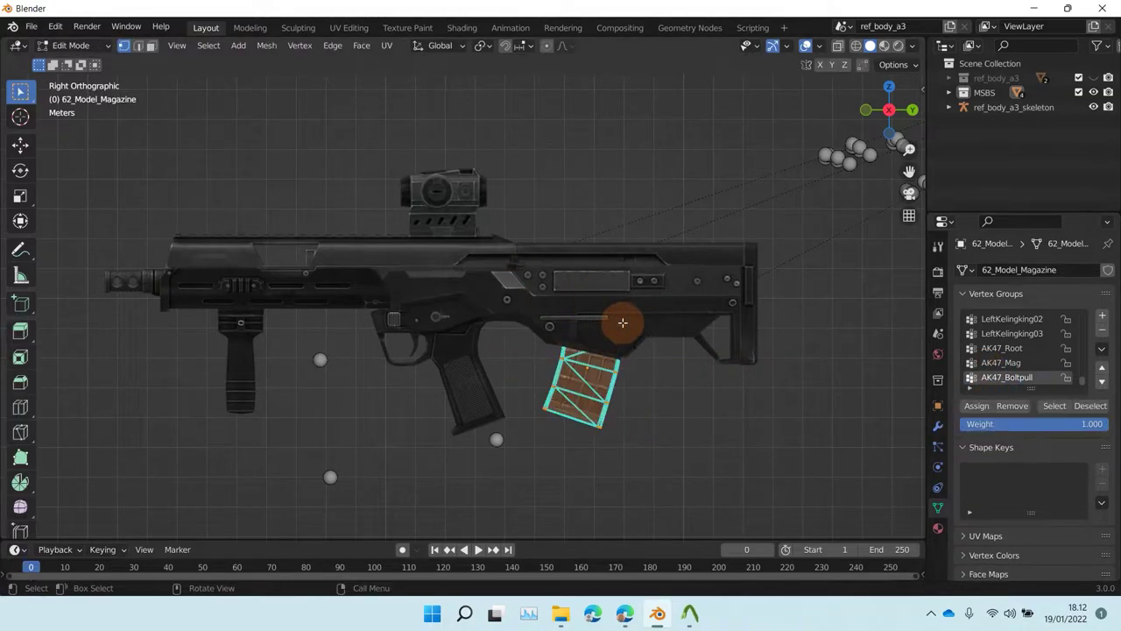
{"action": "left_click", "coordinate": [1008, 362]}
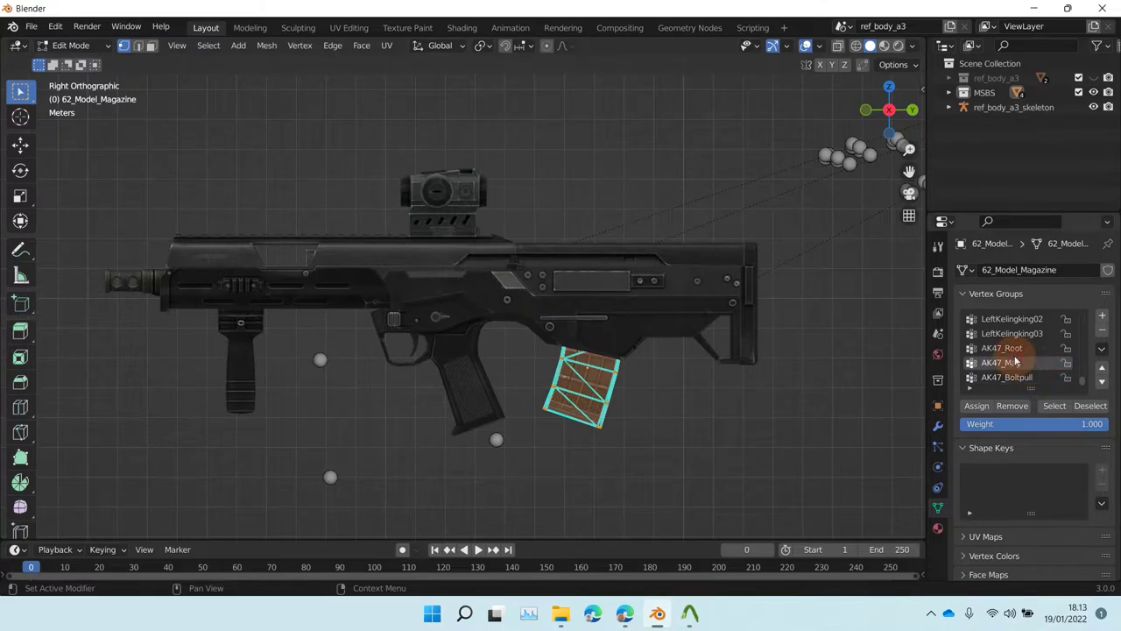
{"action": "left_click", "coordinate": [978, 405]}
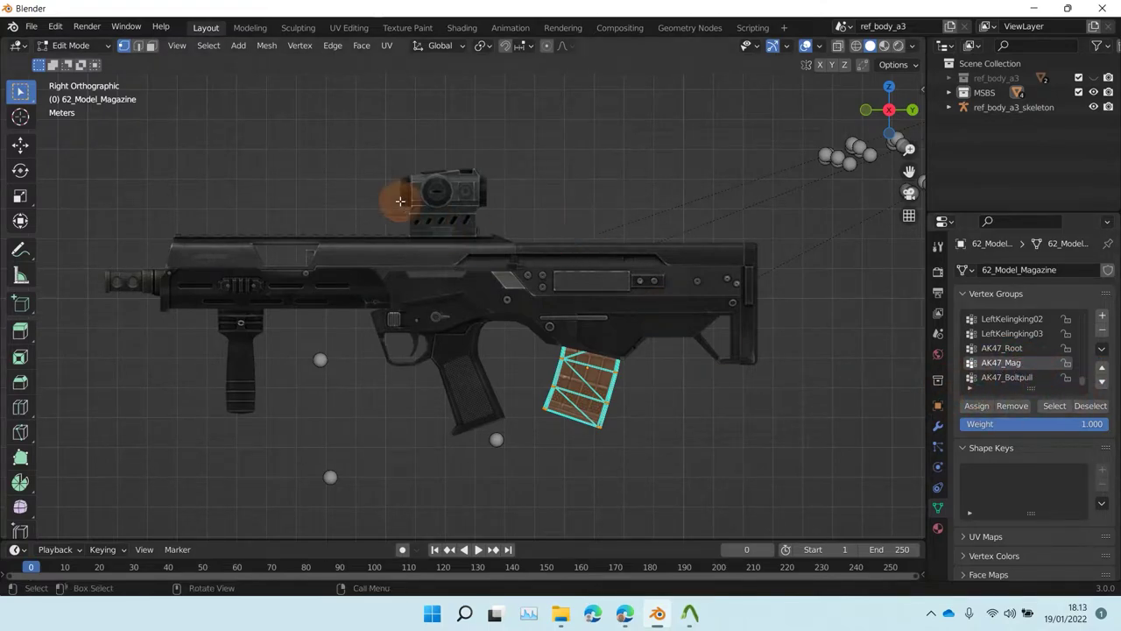
{"action": "key", "text": "Tab"}
{"action": "scroll", "coordinate": [599, 226], "scroll_direction": "down", "scroll_amount": 2}
{"action": "scroll", "coordinate": [551, 231], "scroll_direction": "down", "scroll_amount": 2}
{"action": "scroll", "coordinate": [393, 226], "scroll_direction": "up", "scroll_amount": 4}
{"action": "middle_click_drag", "start_coordinate": [393, 226], "coordinate": [464, 270]}
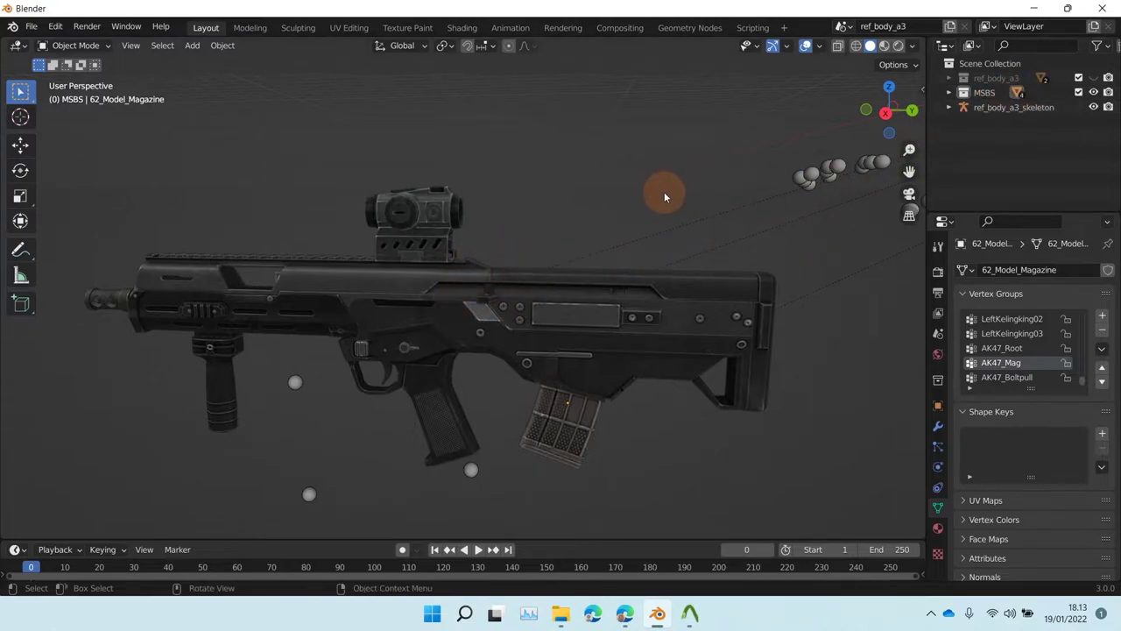
Select the MSBS collection and, in the scene's Source Engine Export settings, use Z as the target up axis and GoldSrc as the target engine.
{"action": "left_click", "coordinate": [990, 93]}
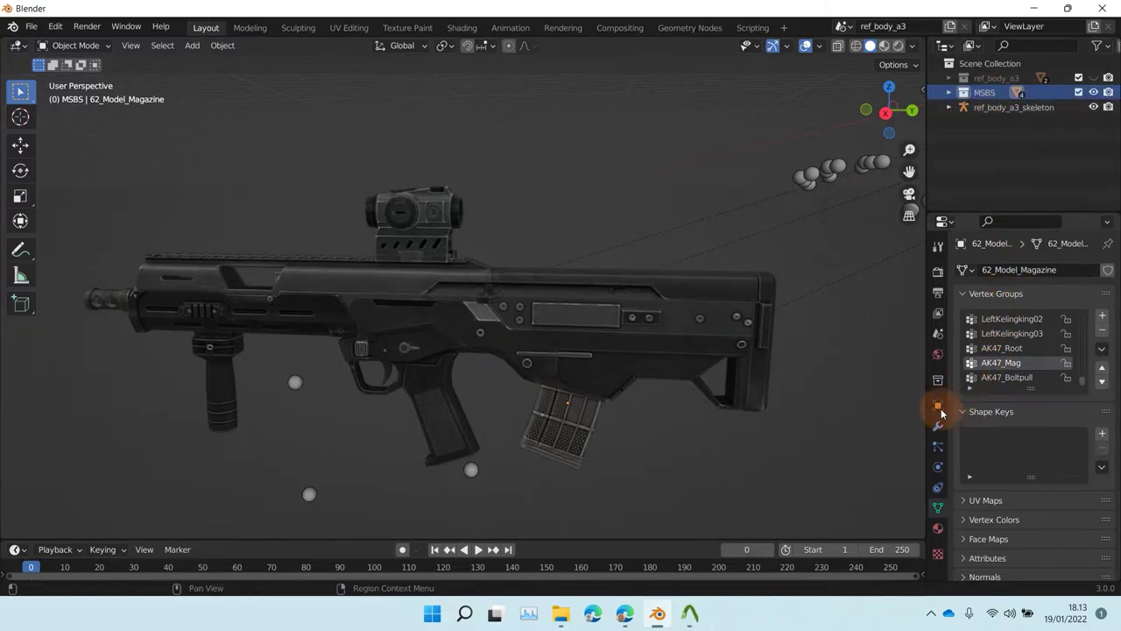
{"action": "left_click", "coordinate": [940, 337]}
{"action": "scroll", "coordinate": [1040, 377], "scroll_direction": "down", "scroll_amount": 5}
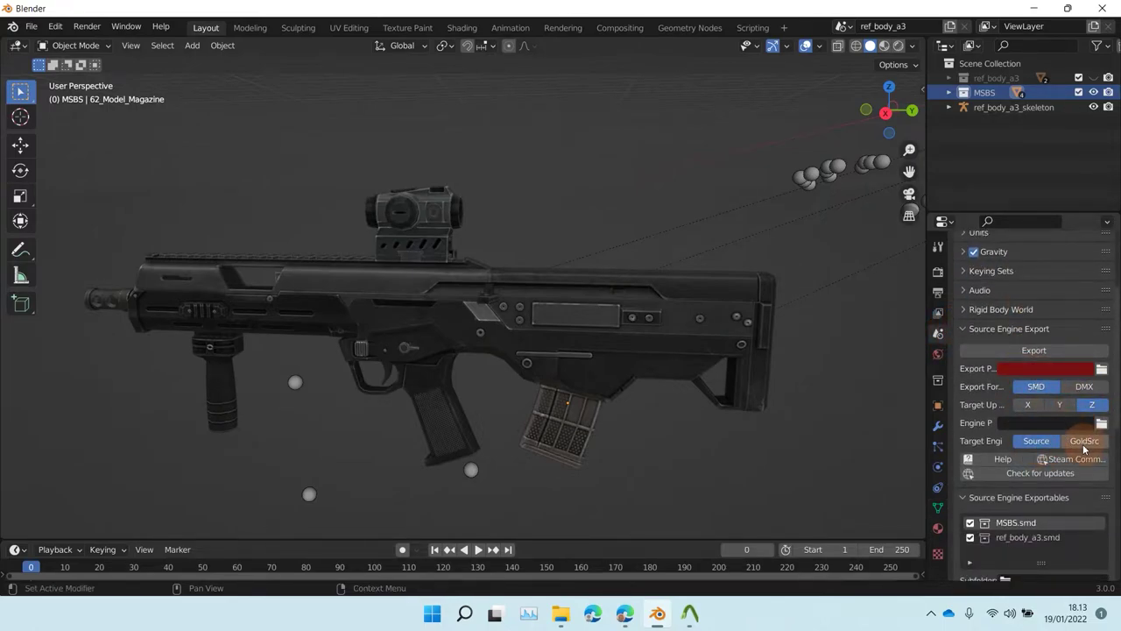
{"action": "left_click", "coordinate": [1092, 406]}
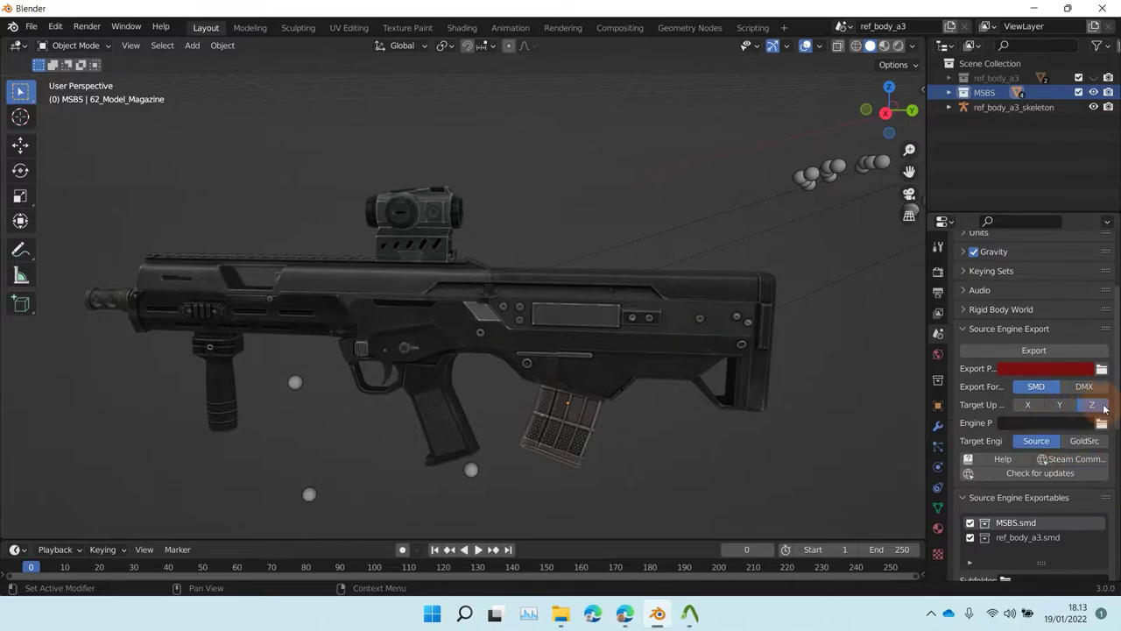
{"action": "left_click", "coordinate": [1088, 443]}
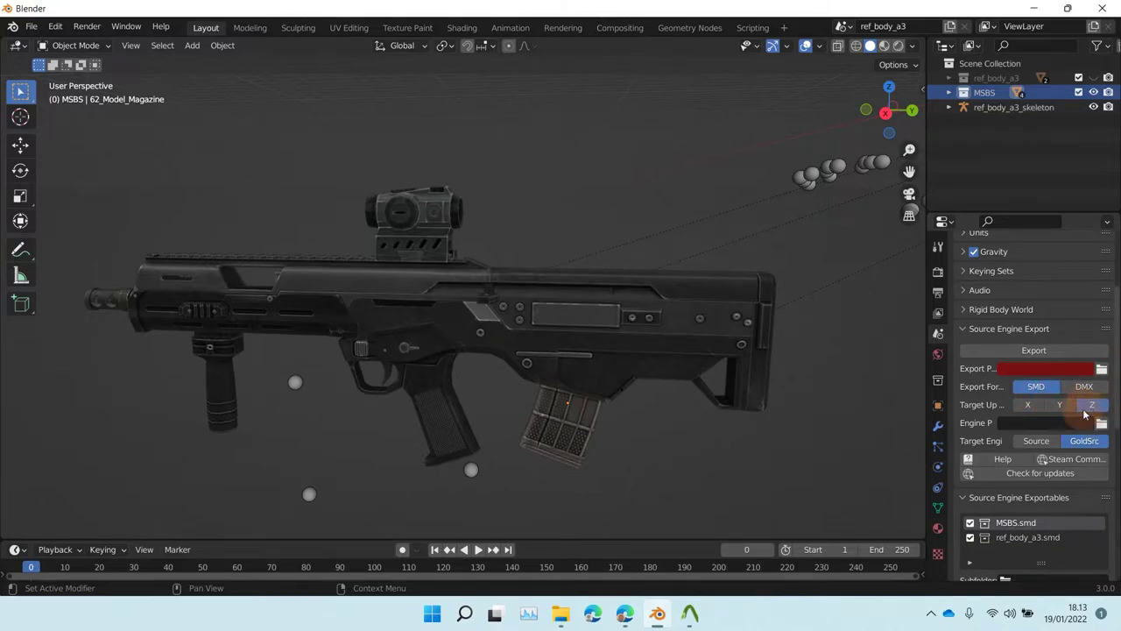
Set the Source Engine export path to the recent folder C:\Games\Tools\Modding\Decompiled.
{"action": "left_click", "coordinate": [1102, 371]}
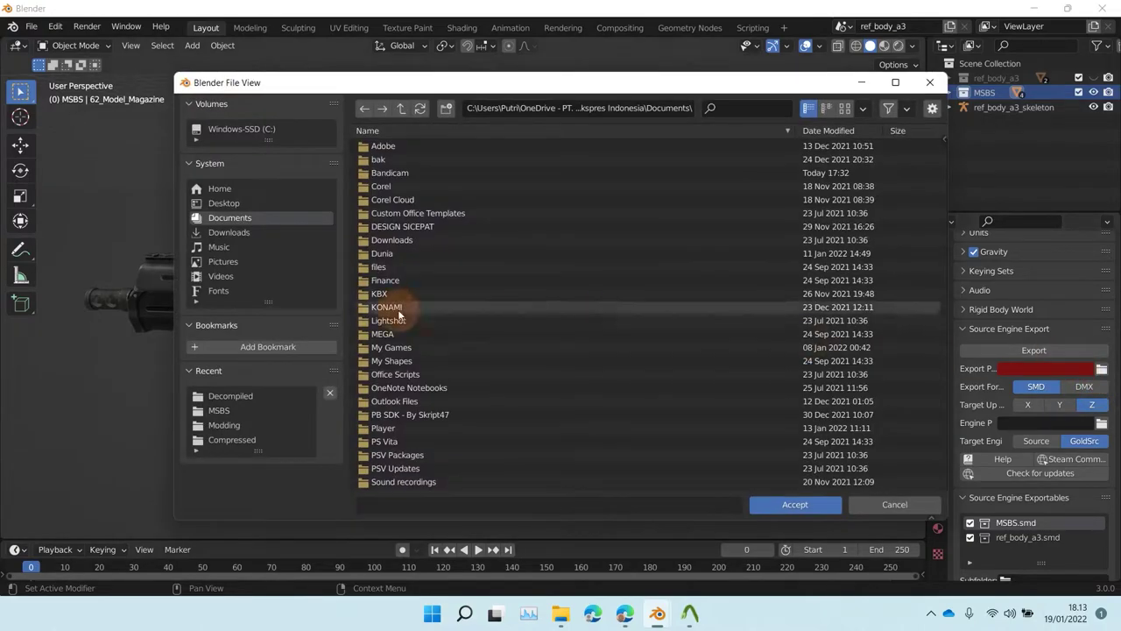
{"action": "left_click", "coordinate": [241, 396]}
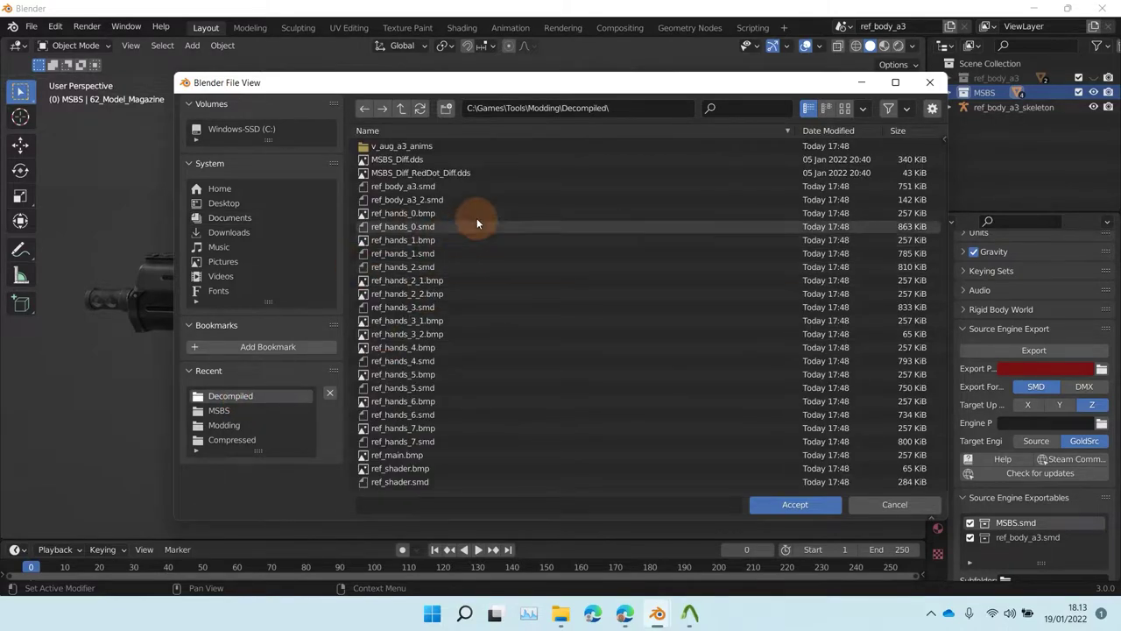
{"action": "left_click", "coordinate": [793, 505]}
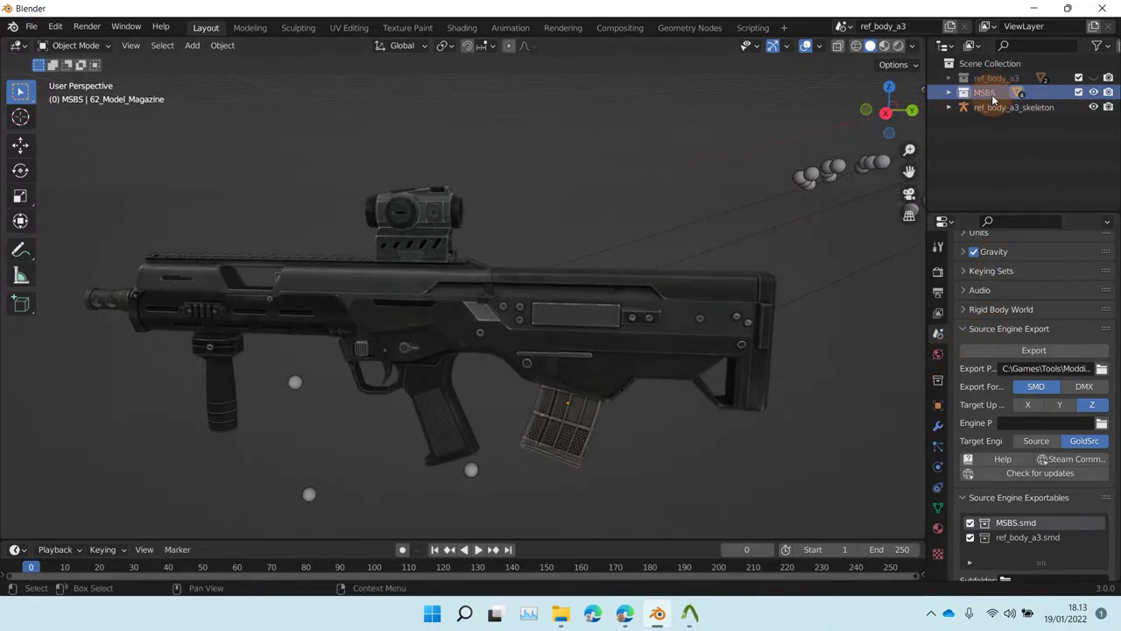
Rename the MSBS collection to Weapon_MSBS.
{"action": "double_click", "coordinate": [990, 94]}
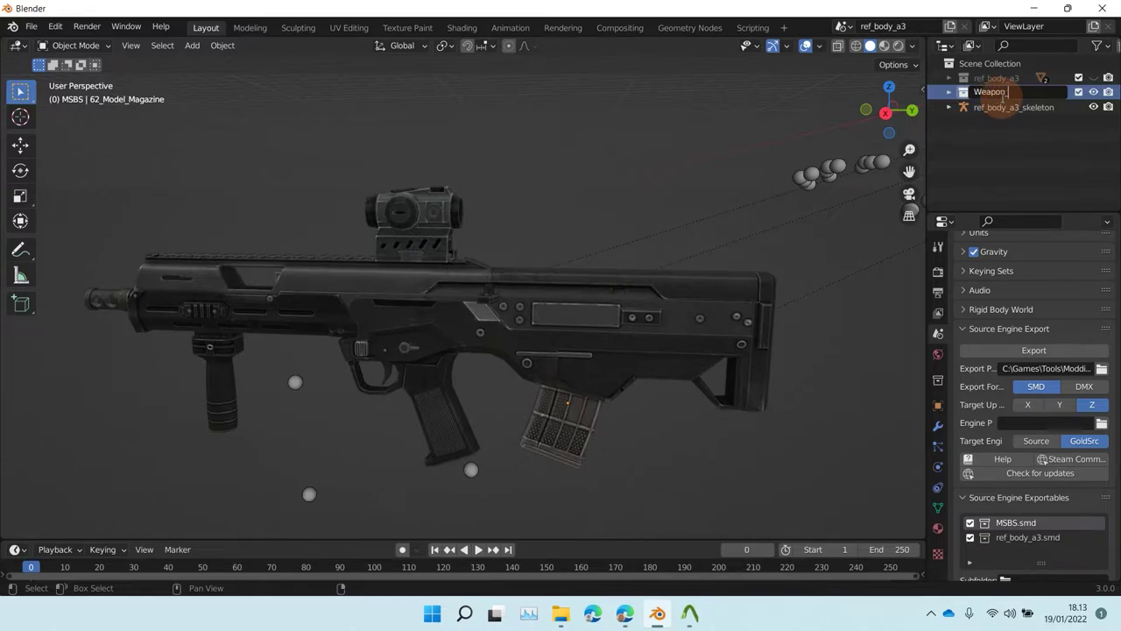
{"action": "type", "text": "Weapon_MSBS"}
{"action": "key", "text": "Return"}
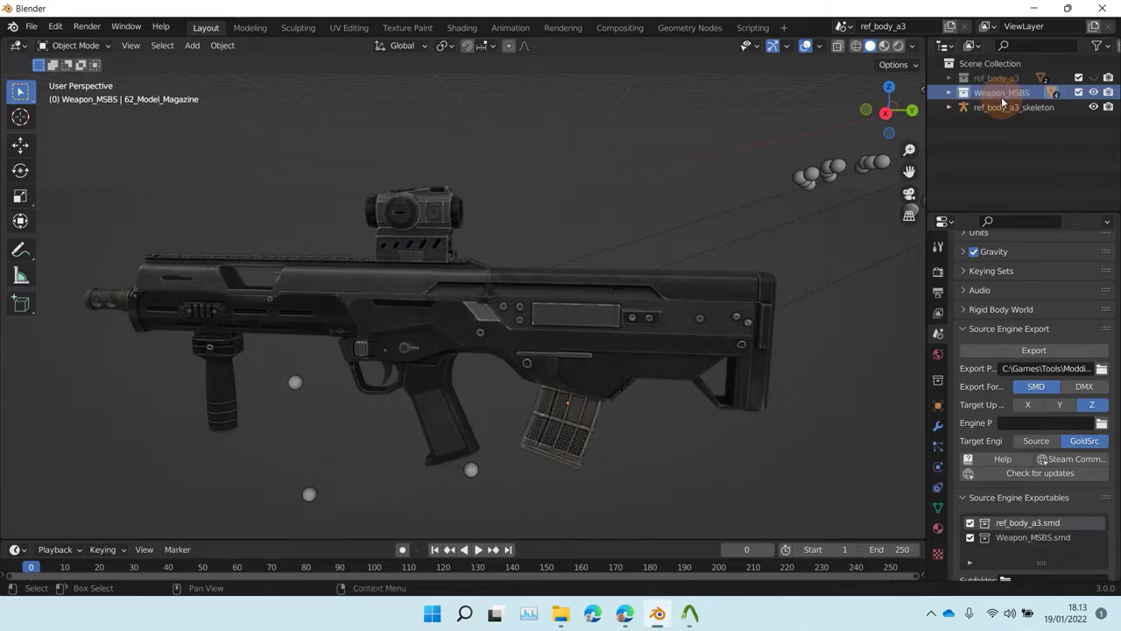
Export the collection as Weapon_MSBS.smd and look for the exported file in the Decompiled folder in File Explorer.
{"action": "left_click", "coordinate": [1025, 349]}
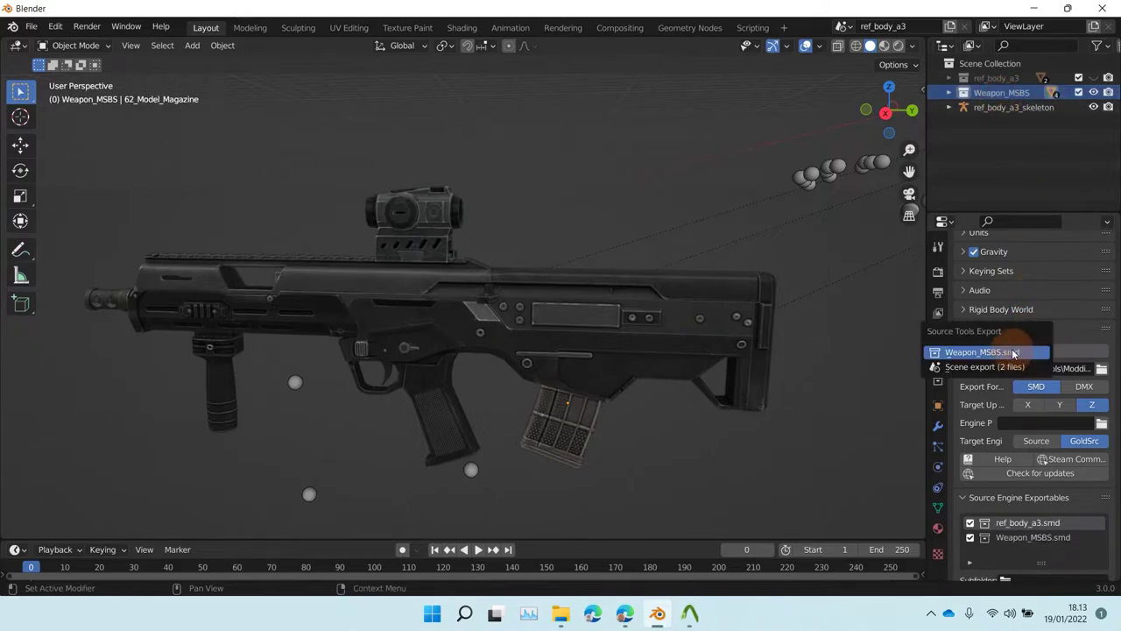
{"action": "left_click", "coordinate": [1002, 353]}
{"action": "left_click", "coordinate": [557, 613]}
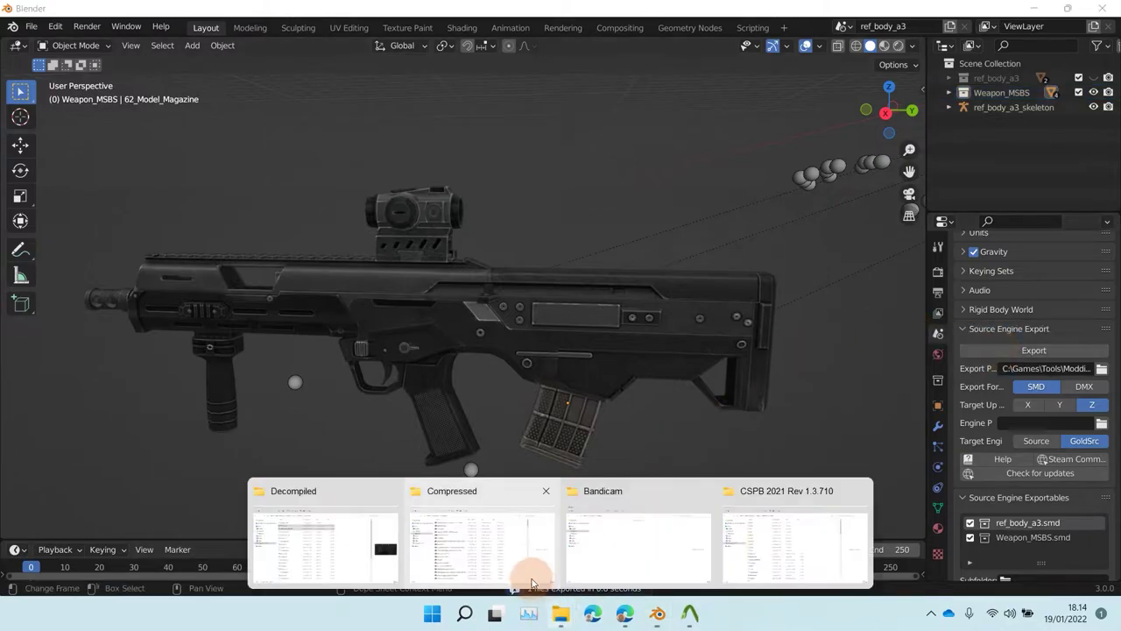
{"action": "left_click", "coordinate": [345, 533]}
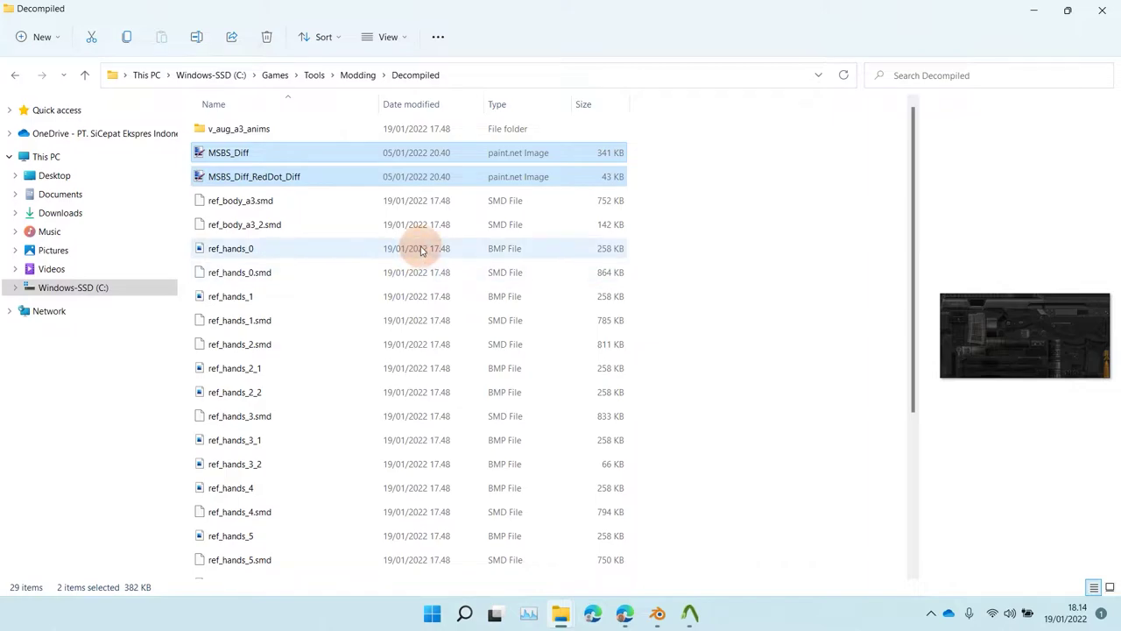
{"action": "scroll", "coordinate": [421, 252], "scroll_direction": "down", "scroll_amount": 3}
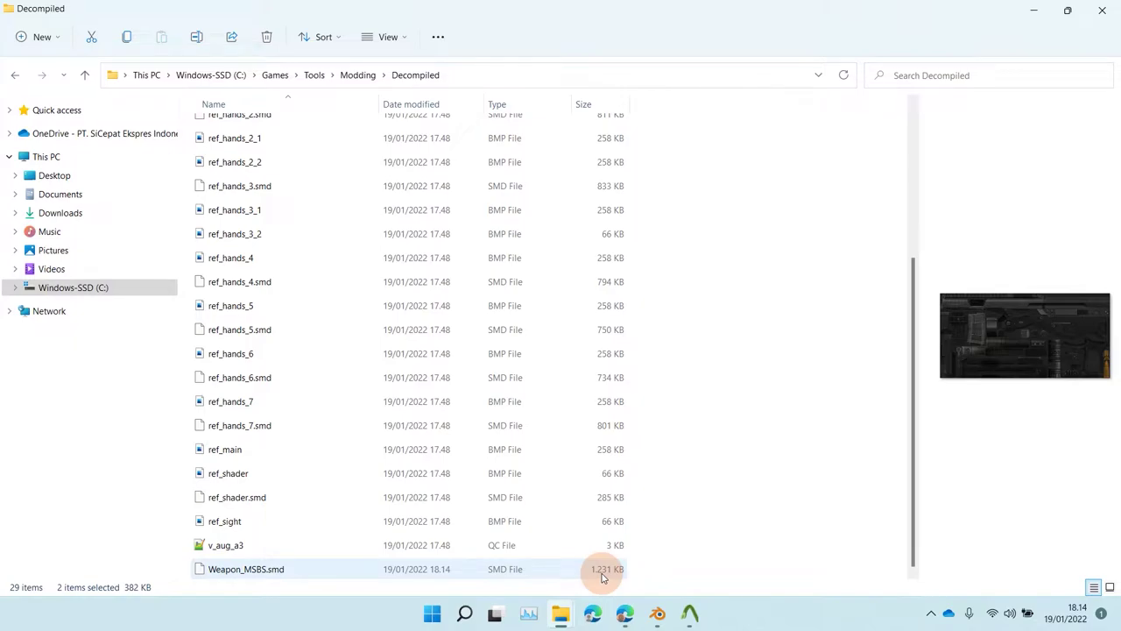
Switch back to Blender and create a new collection named Weapon_MSBS_Attachment.
{"action": "left_click", "coordinate": [657, 613]}
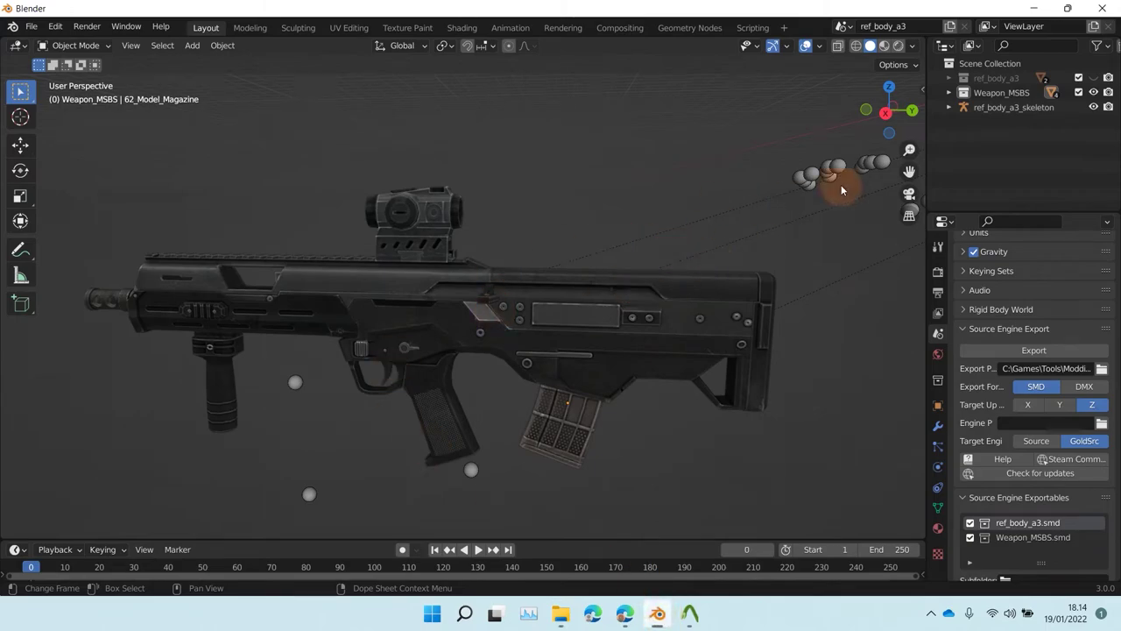
{"action": "right_click", "coordinate": [1011, 94]}
{"action": "left_click", "coordinate": [986, 149]}
{"action": "double_click", "coordinate": [993, 106]}
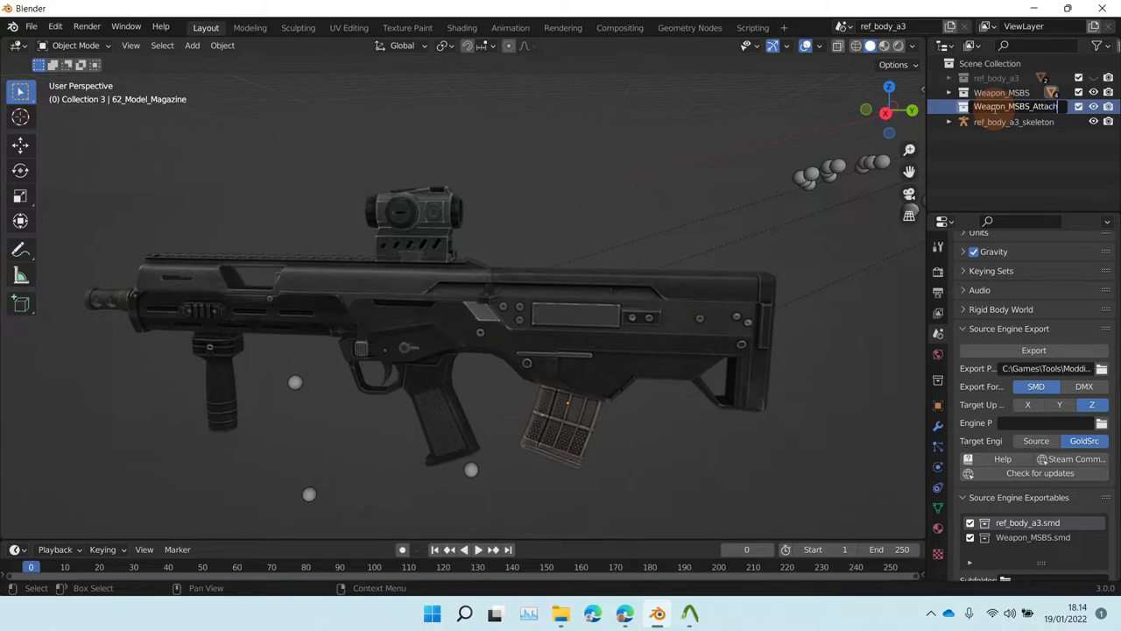
{"action": "type", "text": "Weapon_MSBS_Attachment"}
{"action": "key", "text": "Return"}
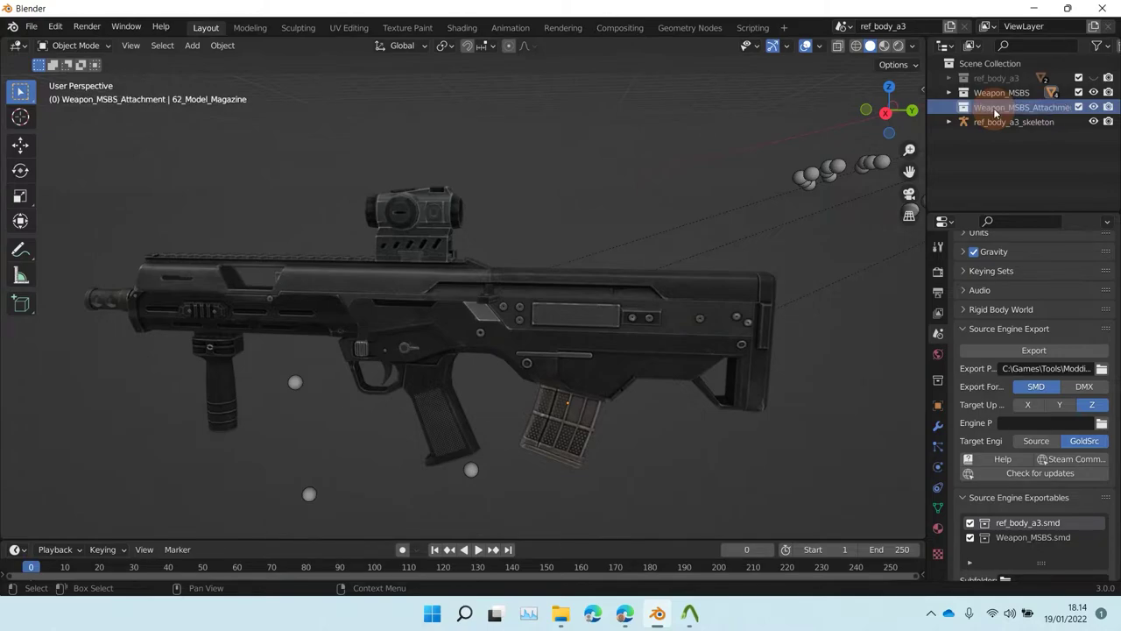
Move the magazine, red dot sight and handle objects from Weapon_MSBS into the Weapon_MSBS_Attachment collection.
{"action": "left_click", "coordinate": [570, 431]}
{"action": "left_click", "coordinate": [418, 218], "text": "shift"}
{"action": "left_click", "coordinate": [490, 296], "text": "shift"}
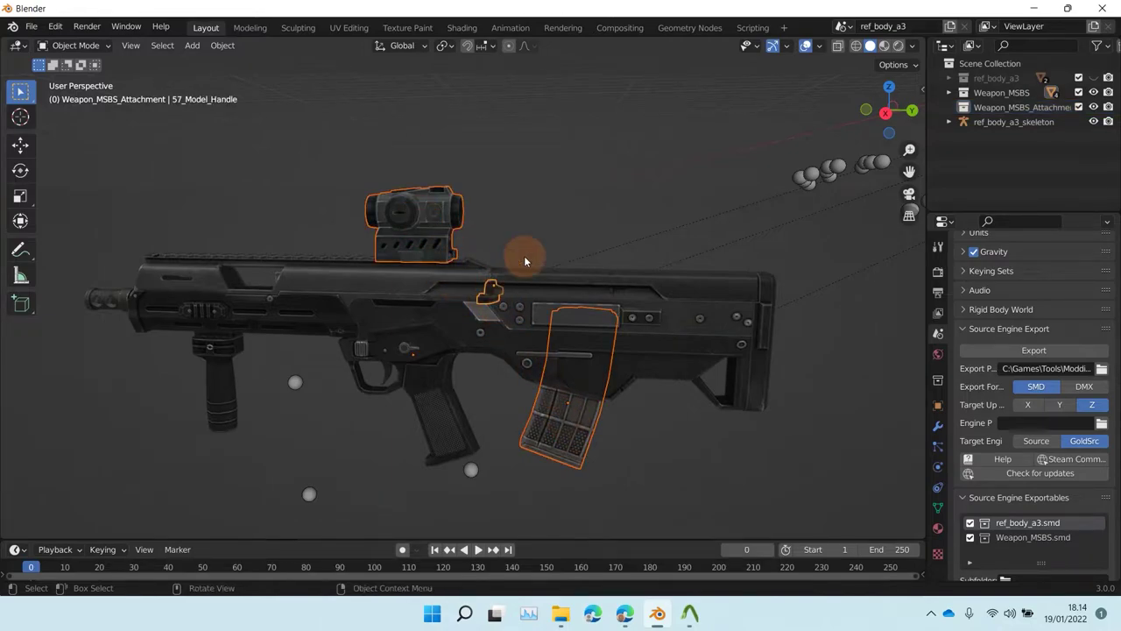
{"action": "left_click", "coordinate": [950, 93]}
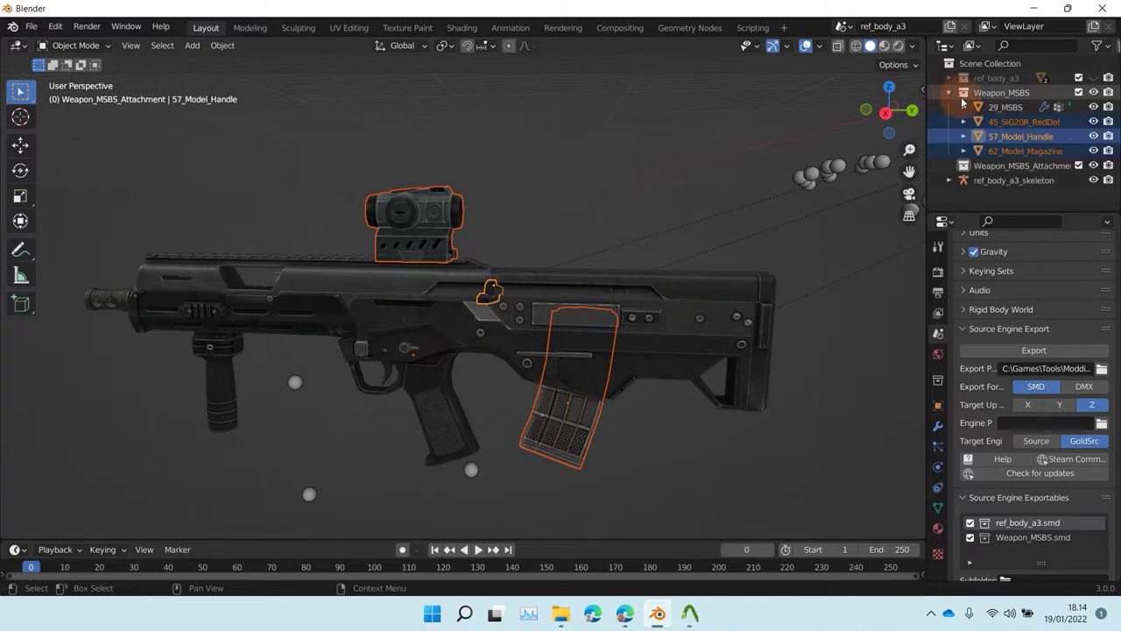
{"action": "left_click_drag", "start_coordinate": [1023, 138], "coordinate": [1036, 168]}
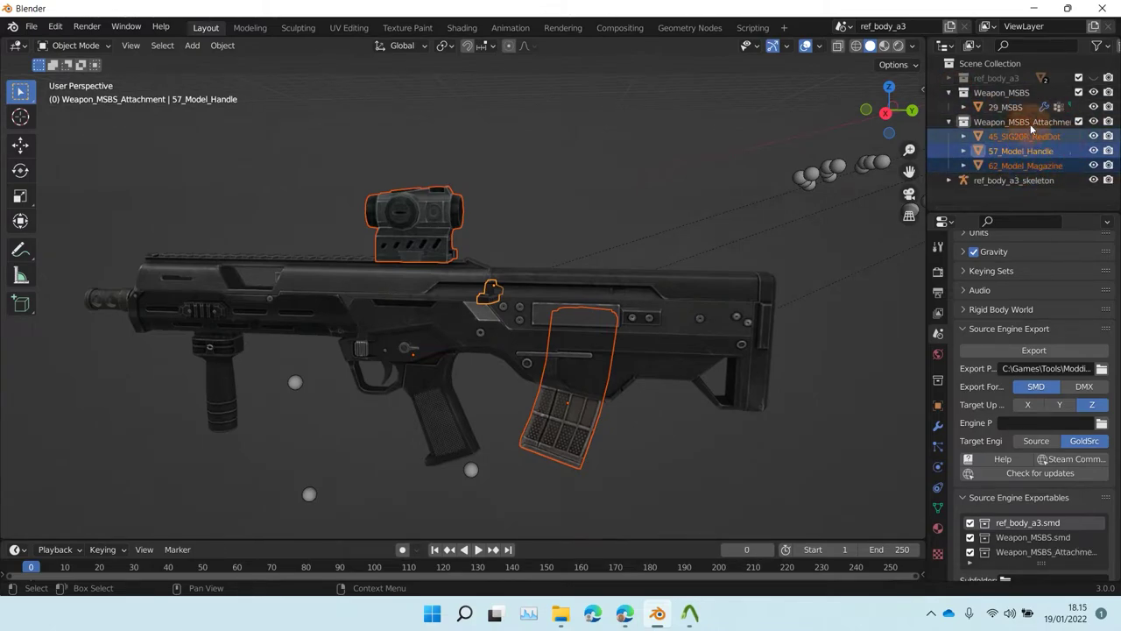
Exclude ref_body_a3.smd from the Source Engine exportables and select the Weapon_MSBS_Attachment entry.
{"action": "left_click", "coordinate": [1006, 108]}
{"action": "left_click", "coordinate": [1026, 165]}
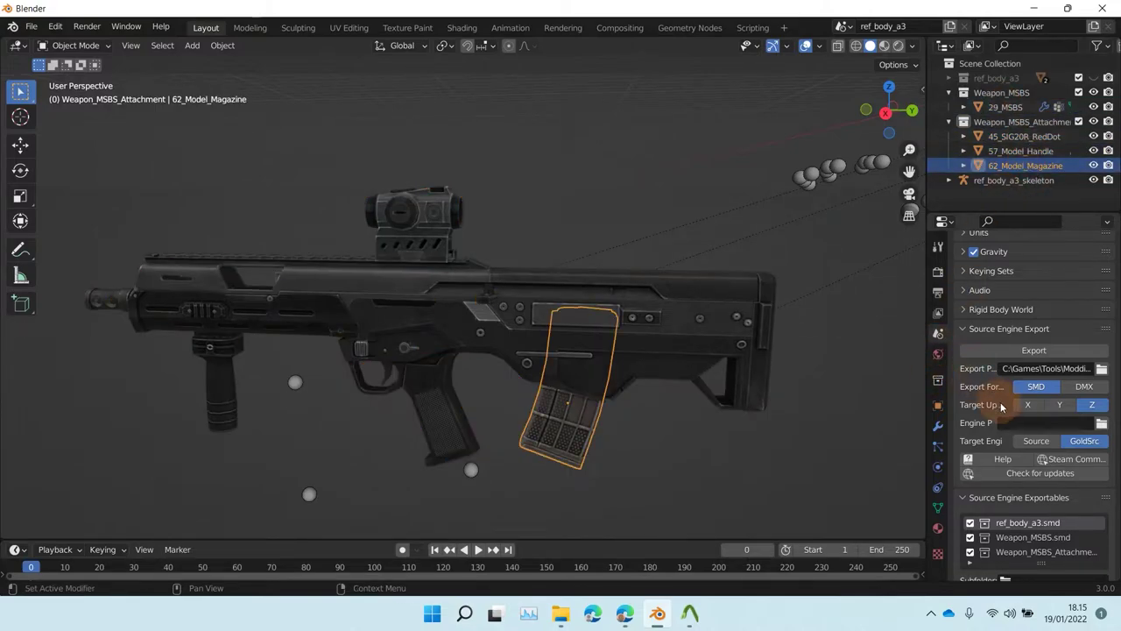
{"action": "scroll", "coordinate": [1001, 405], "scroll_direction": "down", "scroll_amount": 3}
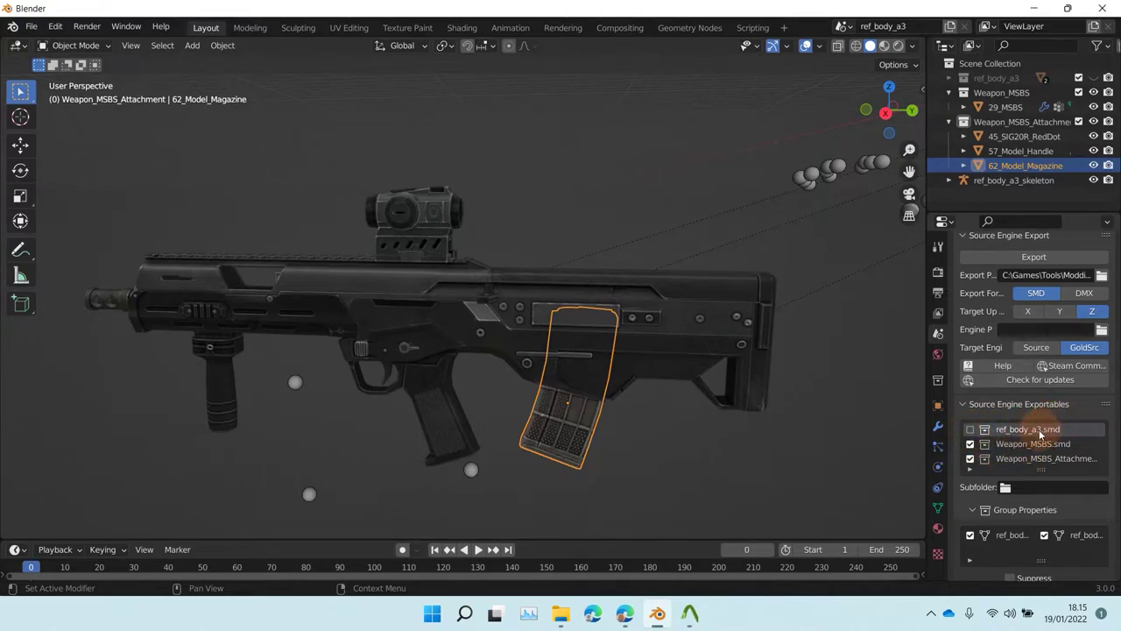
{"action": "left_click", "coordinate": [1025, 444]}
{"action": "left_click", "coordinate": [1032, 457]}
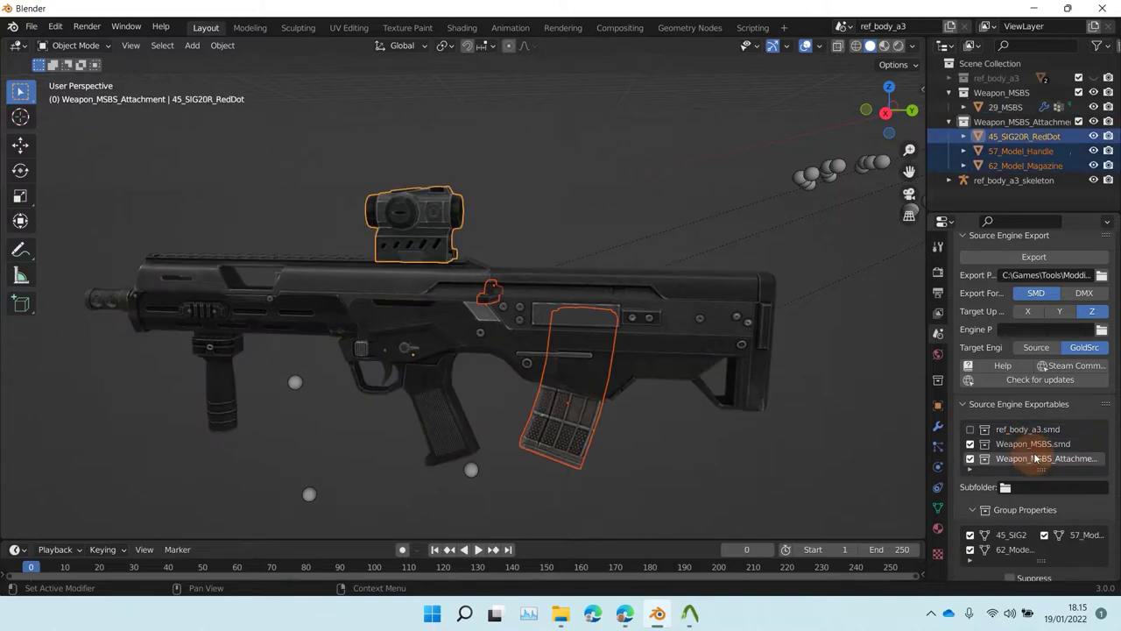
Run a scene export of both enabled weapon collections and check the exported SMD files in the Decompiled folder in File Explorer.
{"action": "scroll", "coordinate": [1034, 303], "scroll_direction": "up", "scroll_amount": 2}
{"action": "left_click", "coordinate": [1034, 304]}
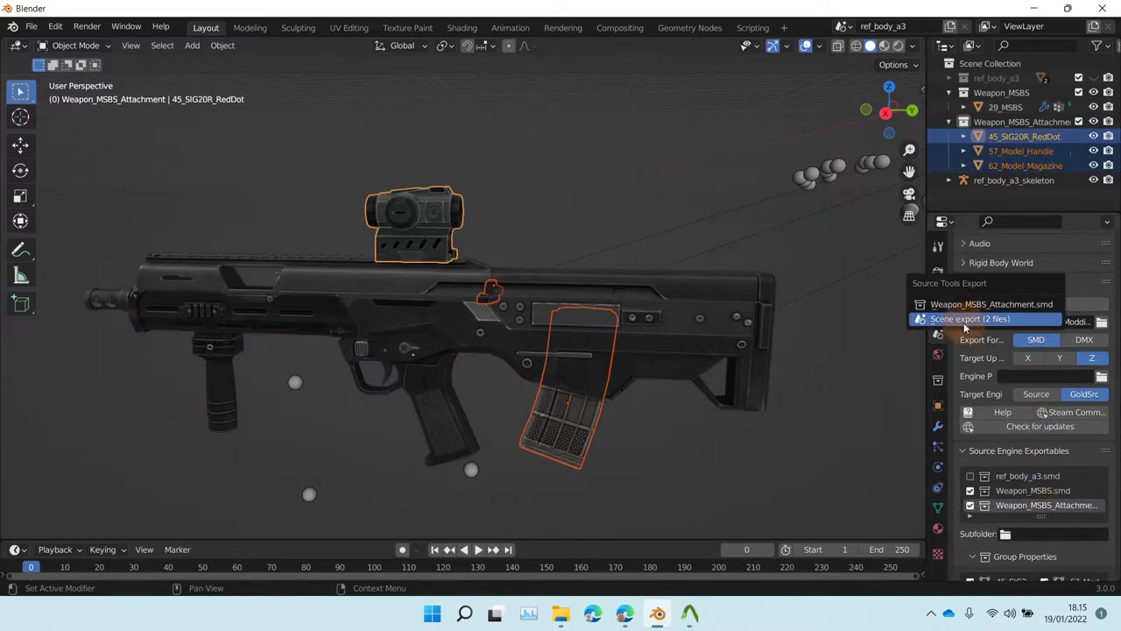
{"action": "left_click", "coordinate": [1004, 304]}
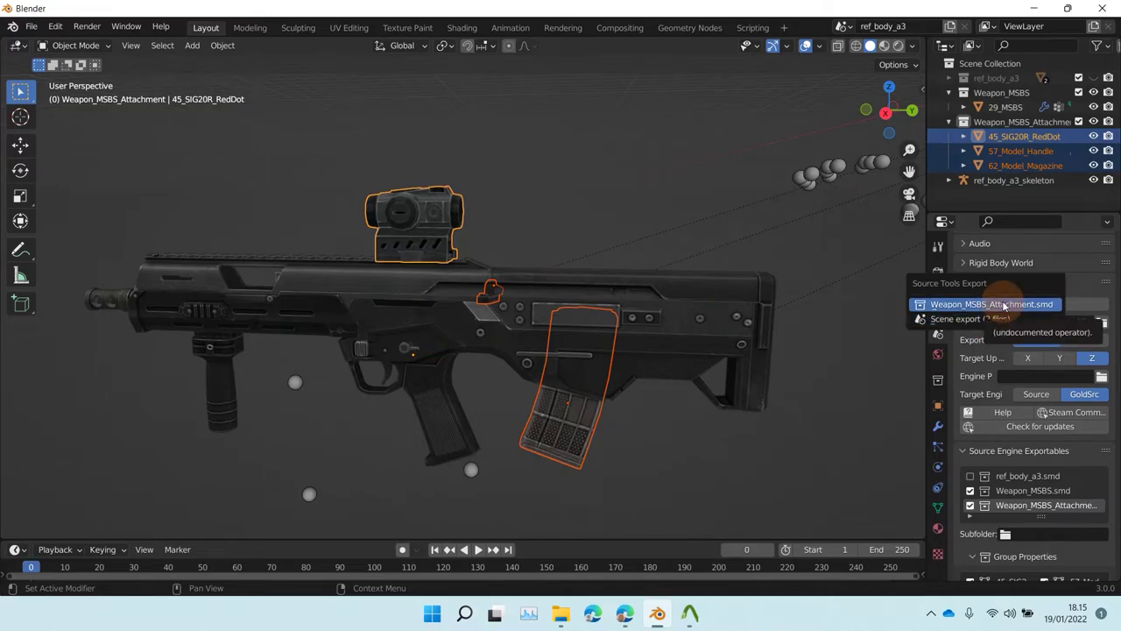
{"action": "left_click", "coordinate": [996, 319]}
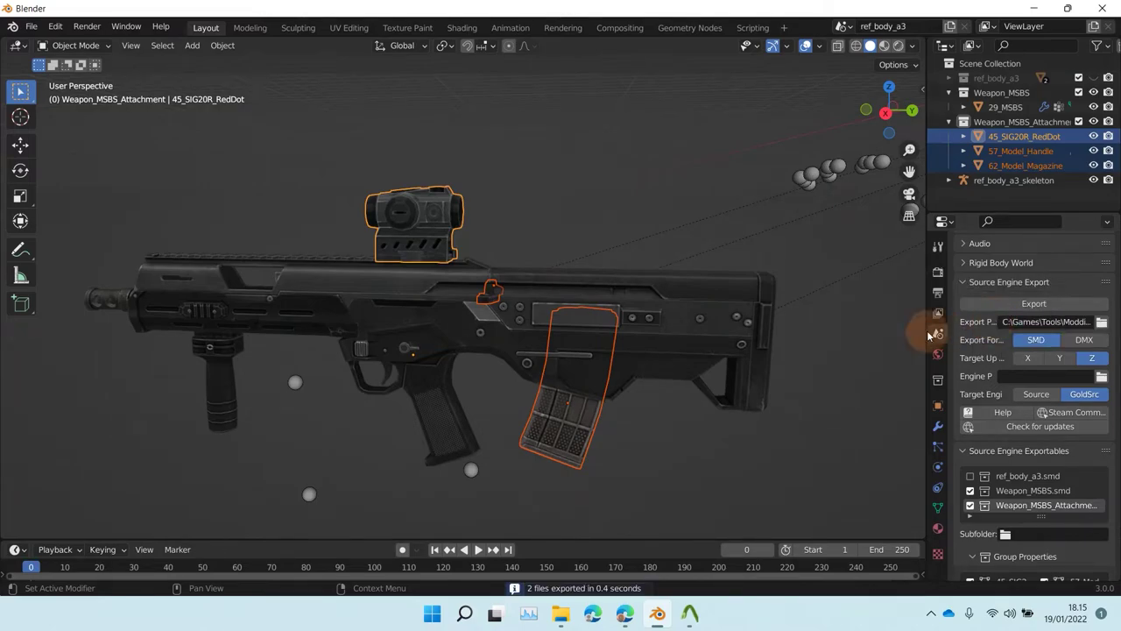
{"action": "mouse_move", "coordinate": [561, 614]}
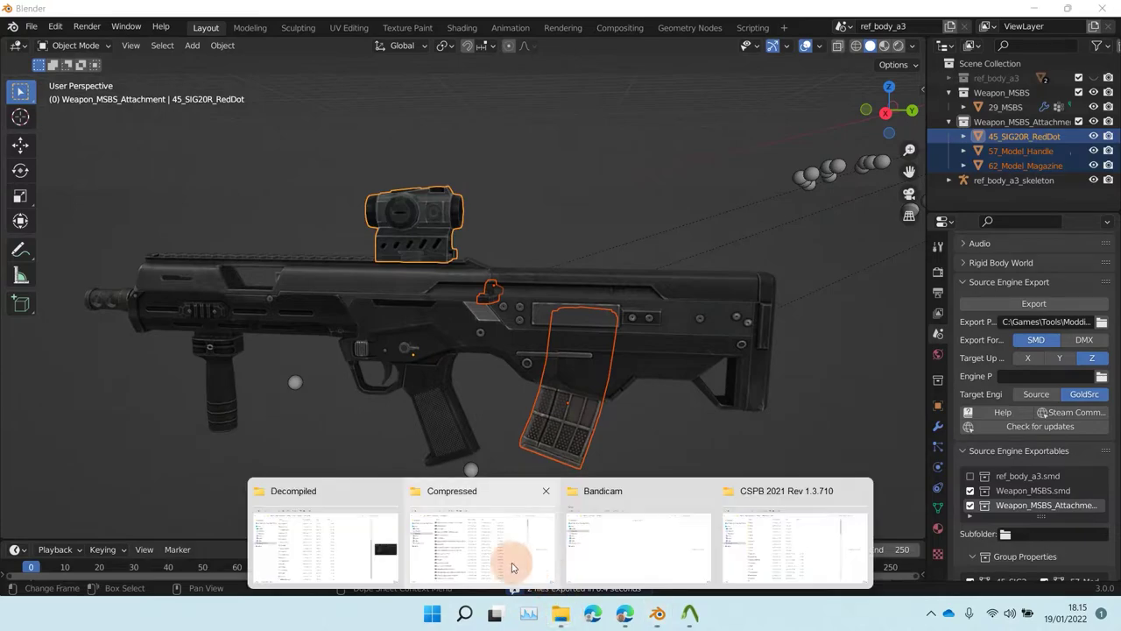
{"action": "left_click", "coordinate": [370, 531]}
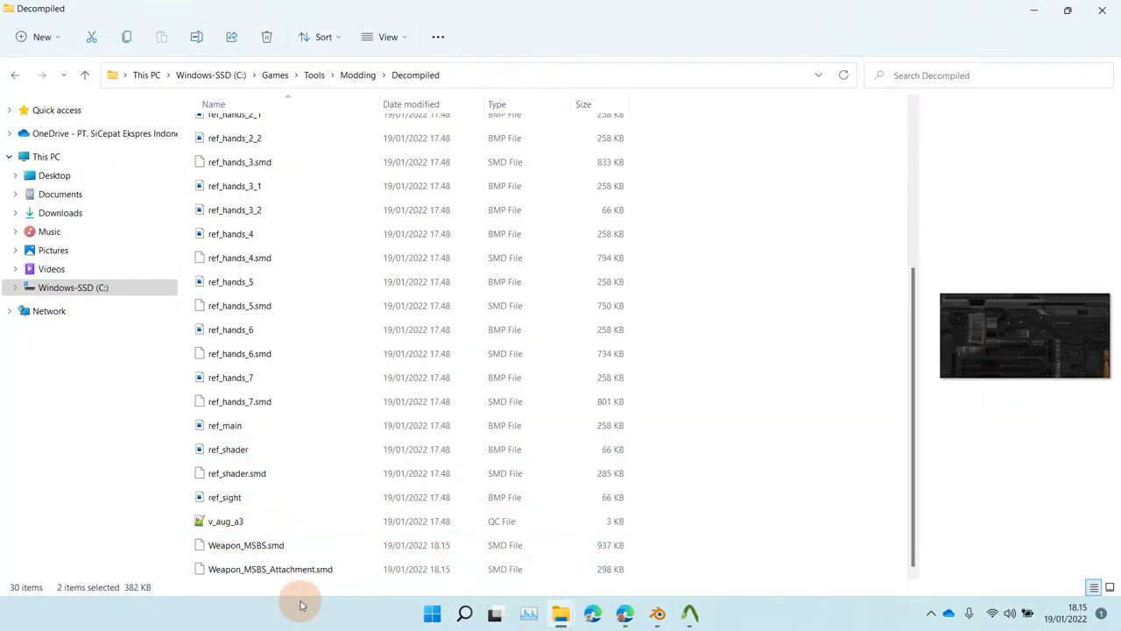
{"action": "mouse_move", "coordinate": [627, 7]}
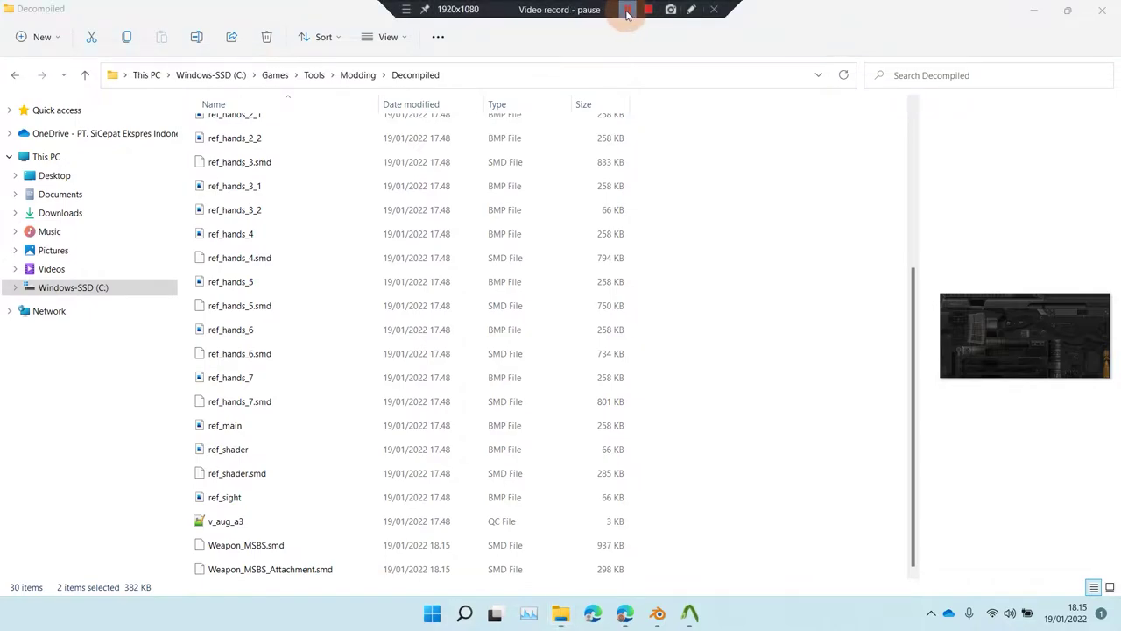
{"action": "left_click", "coordinate": [627, 10]}
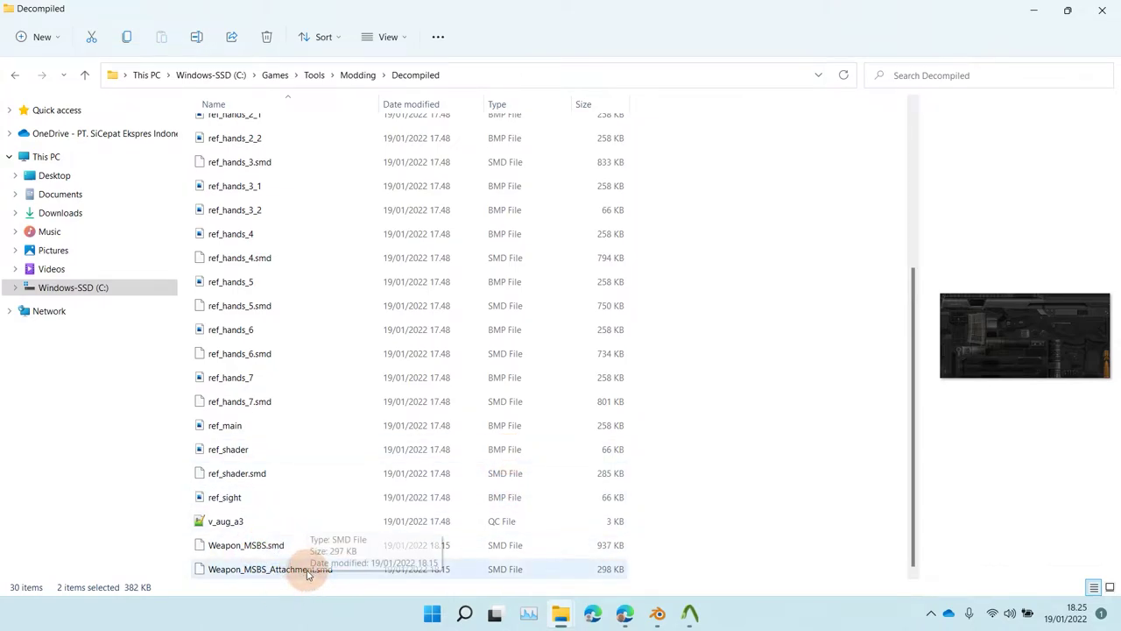
Open the v_aug_a3 QC file from the Decompiled folder in Notepad, without making Notepad the default app.
{"action": "left_click", "coordinate": [232, 523]}
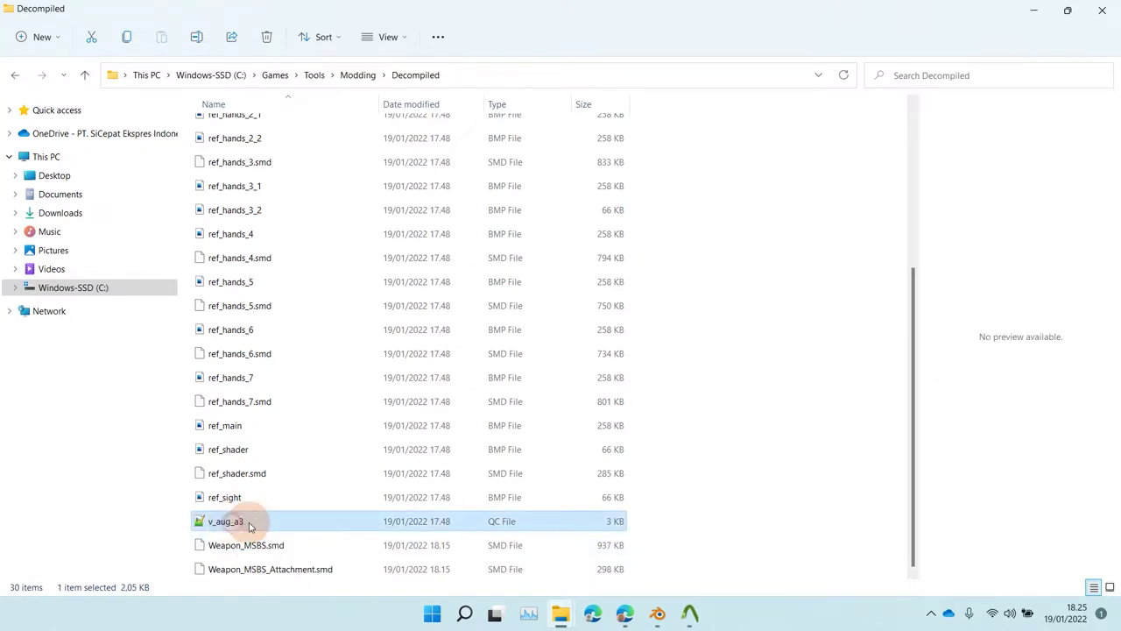
{"action": "right_click", "coordinate": [220, 524]}
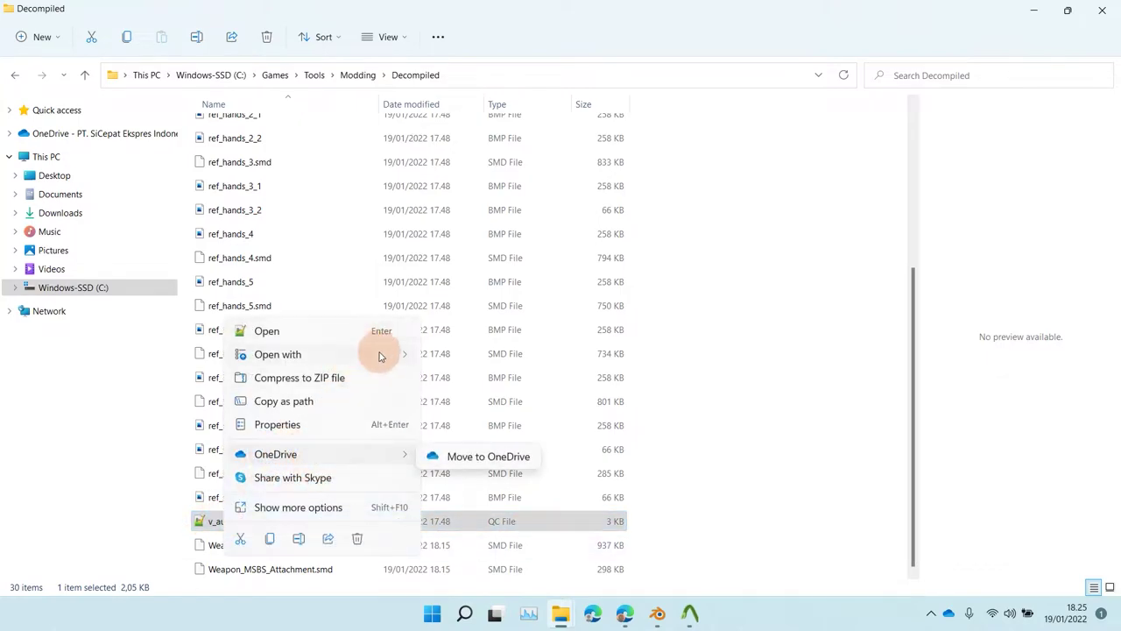
{"action": "mouse_move", "coordinate": [406, 353]}
{"action": "left_click", "coordinate": [523, 404]}
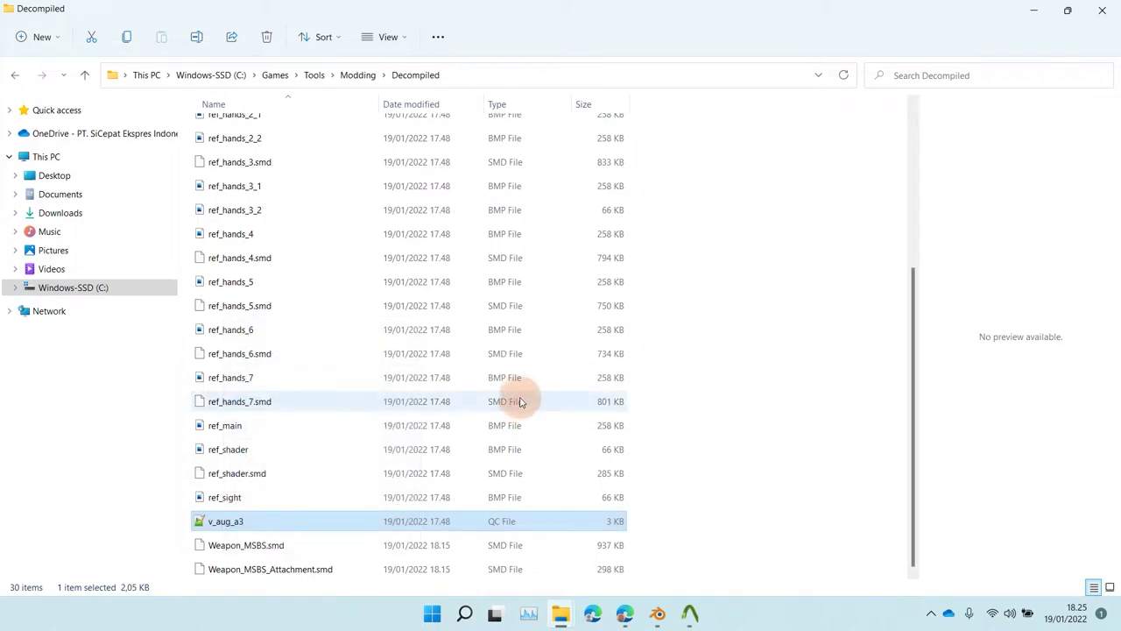
{"action": "left_click", "coordinate": [440, 326]}
{"action": "left_click", "coordinate": [457, 289]}
{"action": "scroll", "coordinate": [523, 301], "scroll_direction": "down", "scroll_amount": 6}
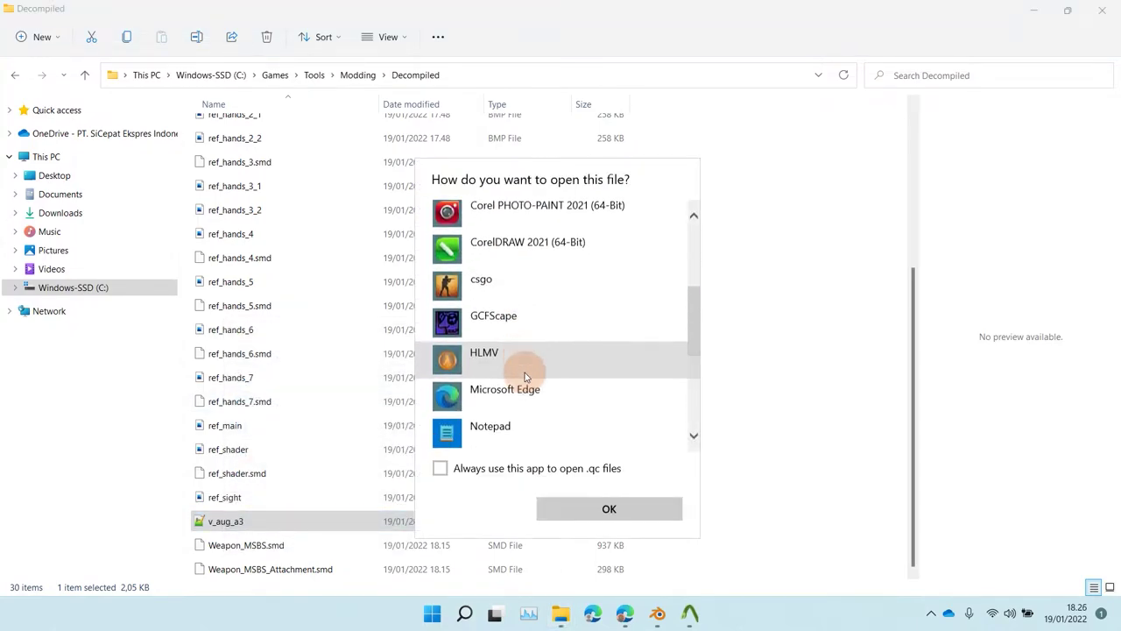
{"action": "left_click", "coordinate": [517, 255]}
{"action": "left_click", "coordinate": [609, 508]}
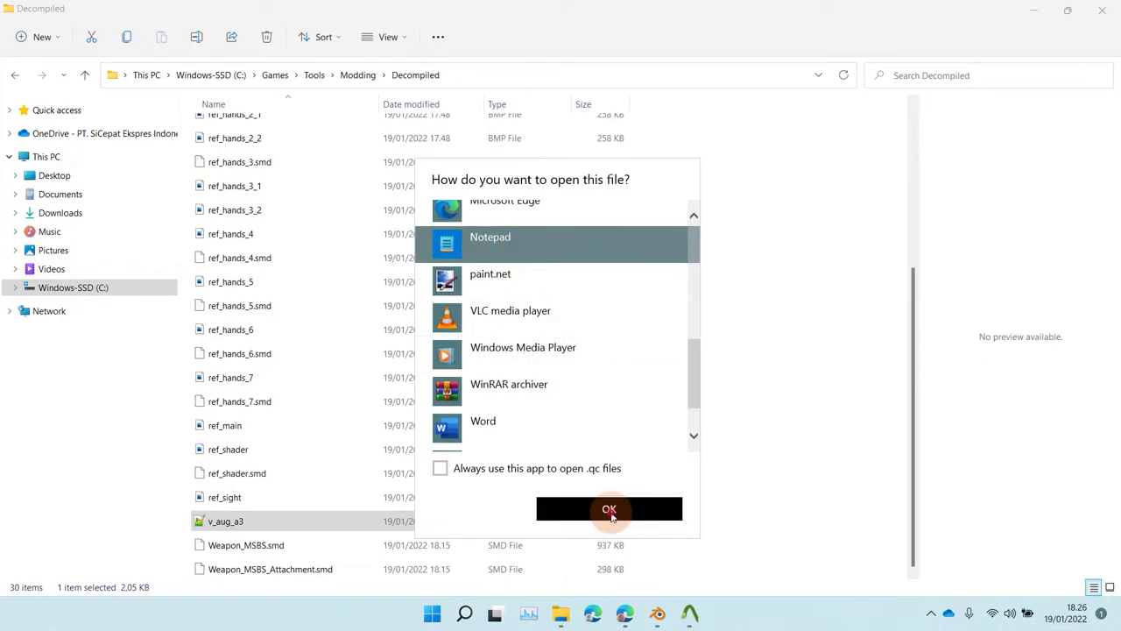
Change the $modelname value in the QC file to v_msbs.mdl.
{"action": "scroll", "coordinate": [519, 291], "scroll_direction": "down", "scroll_amount": 6}
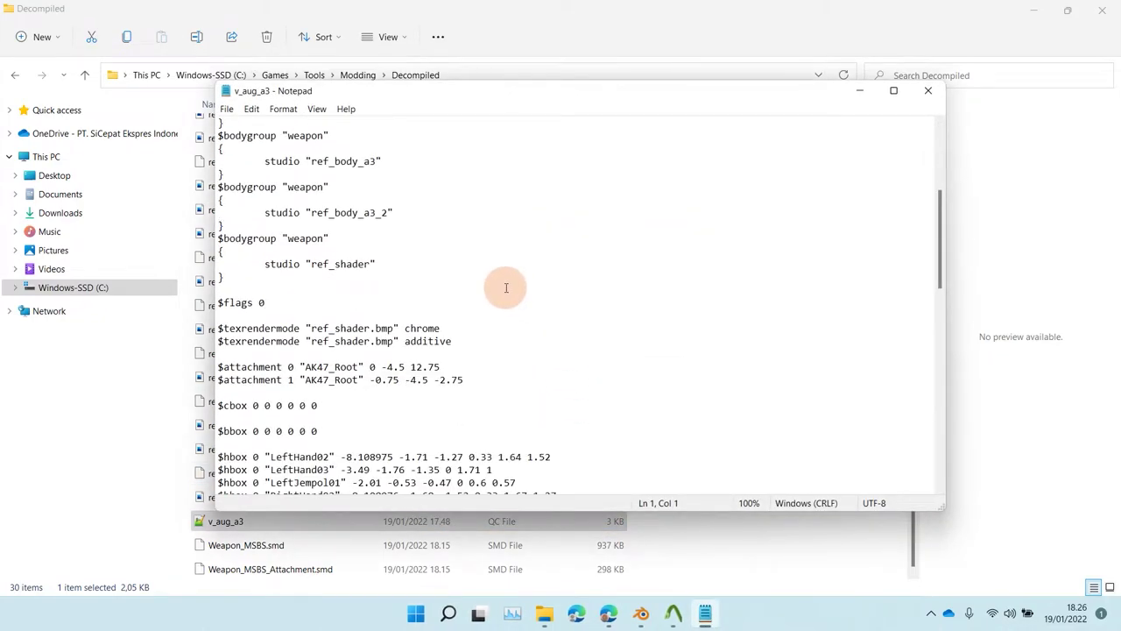
{"action": "scroll", "coordinate": [507, 288], "scroll_direction": "up", "scroll_amount": 6}
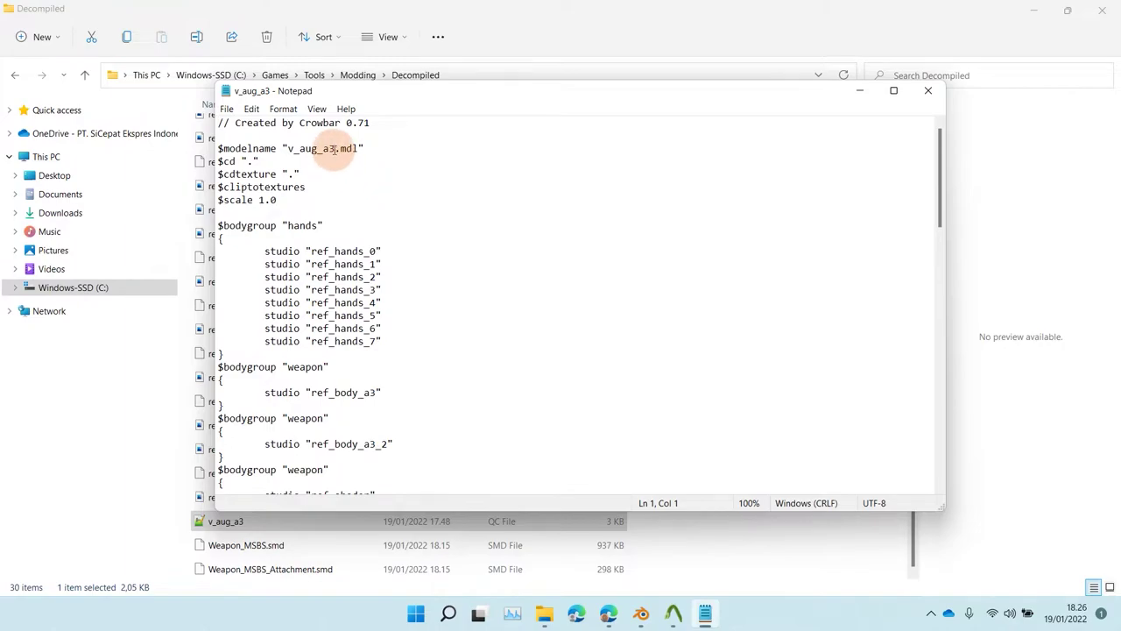
{"action": "left_click_drag", "start_coordinate": [336, 148], "coordinate": [299, 149]}
{"action": "type", "text": "msbs"}
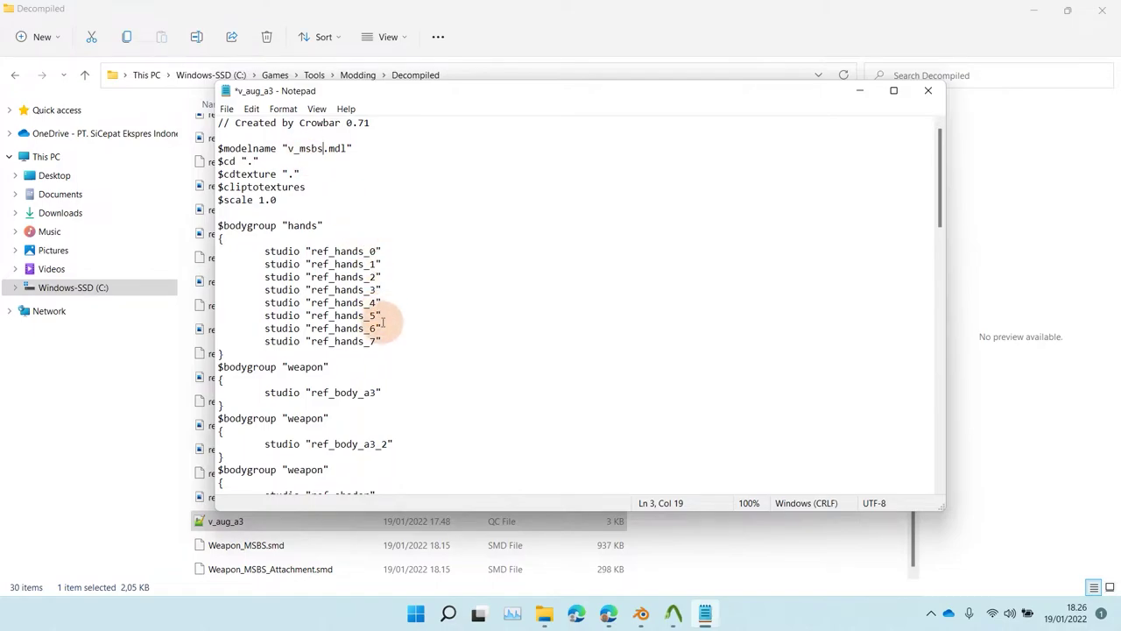
Replace ref_body_a3 in the first weapon bodygroup with Weapon_MSBS, copied from the exported SMD's file name.
{"action": "scroll", "coordinate": [380, 321], "scroll_direction": "down", "scroll_amount": 2}
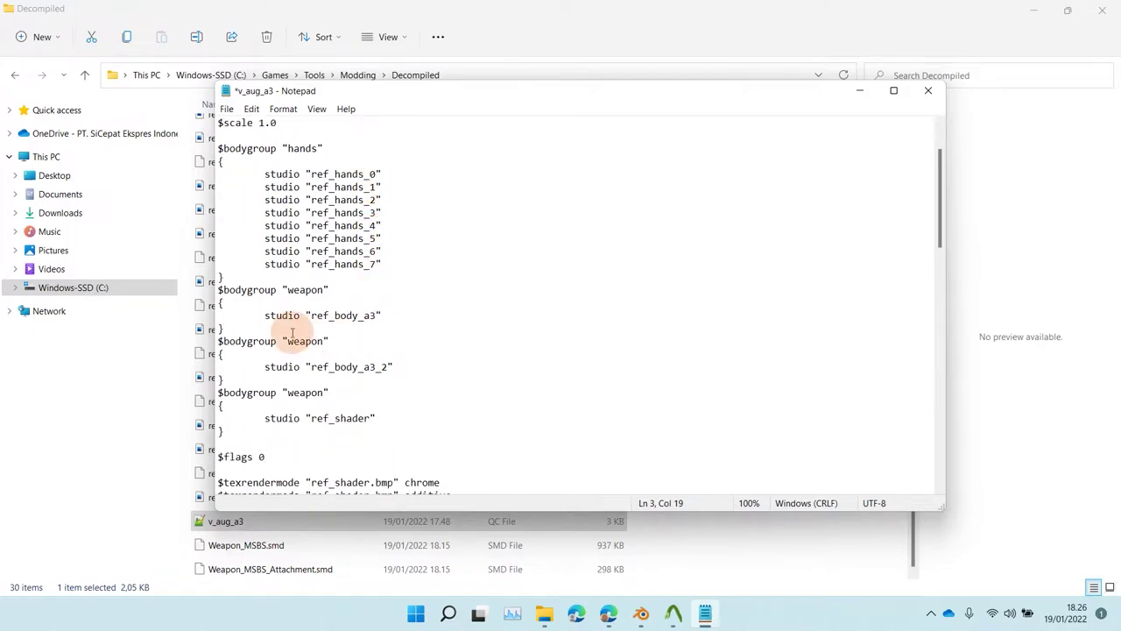
{"action": "left_click_drag", "start_coordinate": [377, 315], "coordinate": [340, 314]}
{"action": "left_click", "coordinate": [267, 550]}
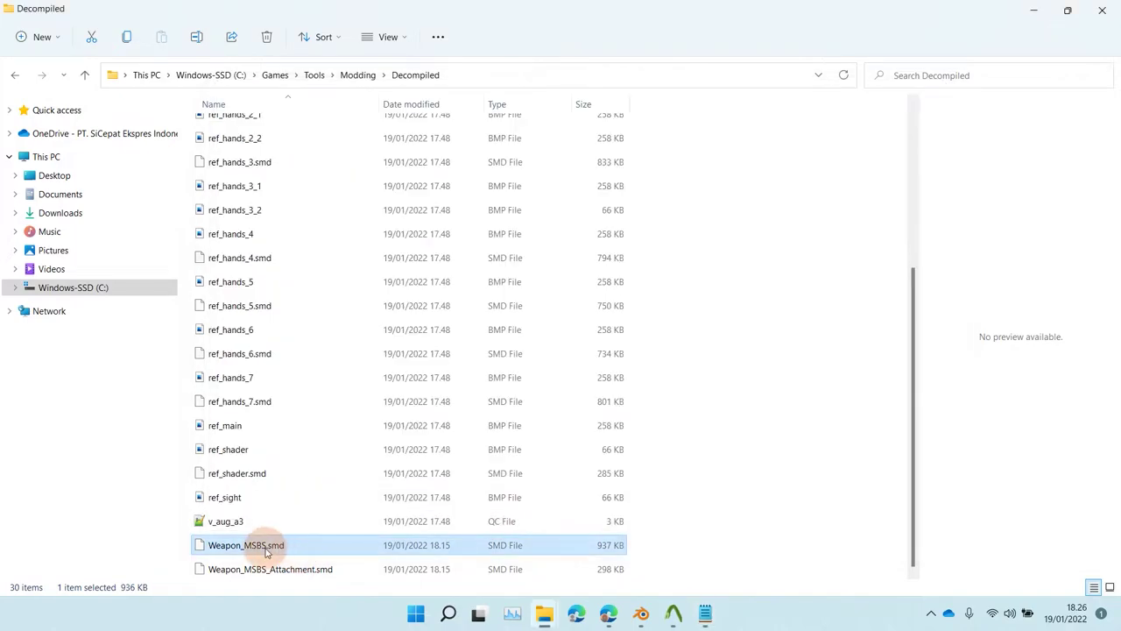
{"action": "left_click", "coordinate": [263, 550]}
{"action": "key", "text": "ctrl+c"}
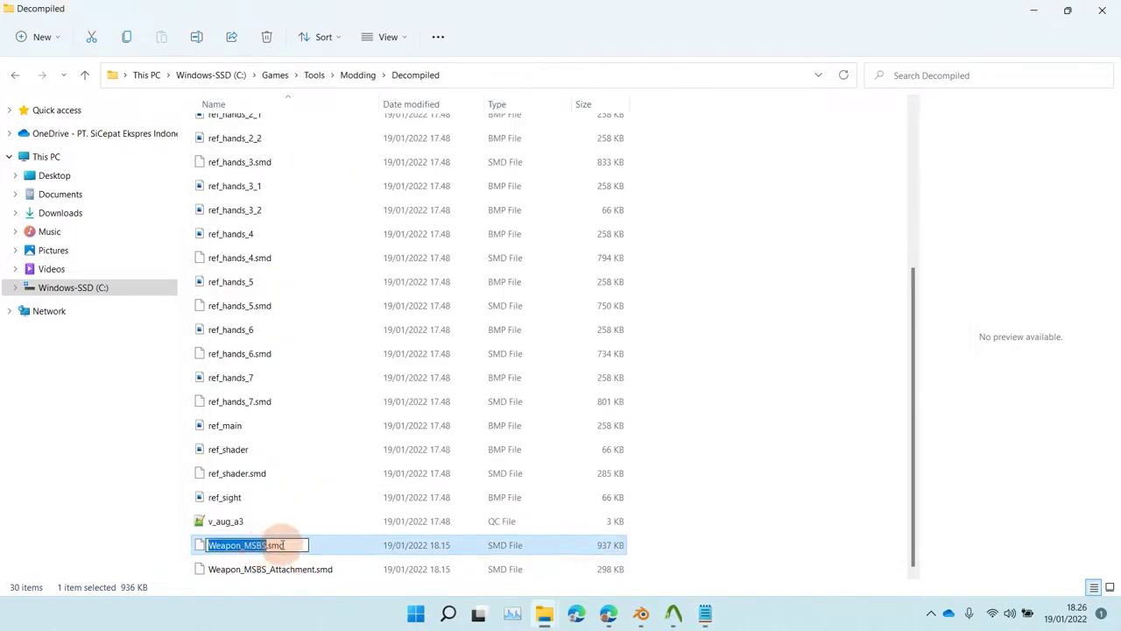
{"action": "key", "text": "Escape"}
{"action": "left_click", "coordinate": [705, 613]}
{"action": "left_click", "coordinate": [390, 317]}
{"action": "left_click_drag", "start_coordinate": [381, 315], "coordinate": [311, 316]}
{"action": "key", "text": "ctrl+v"}
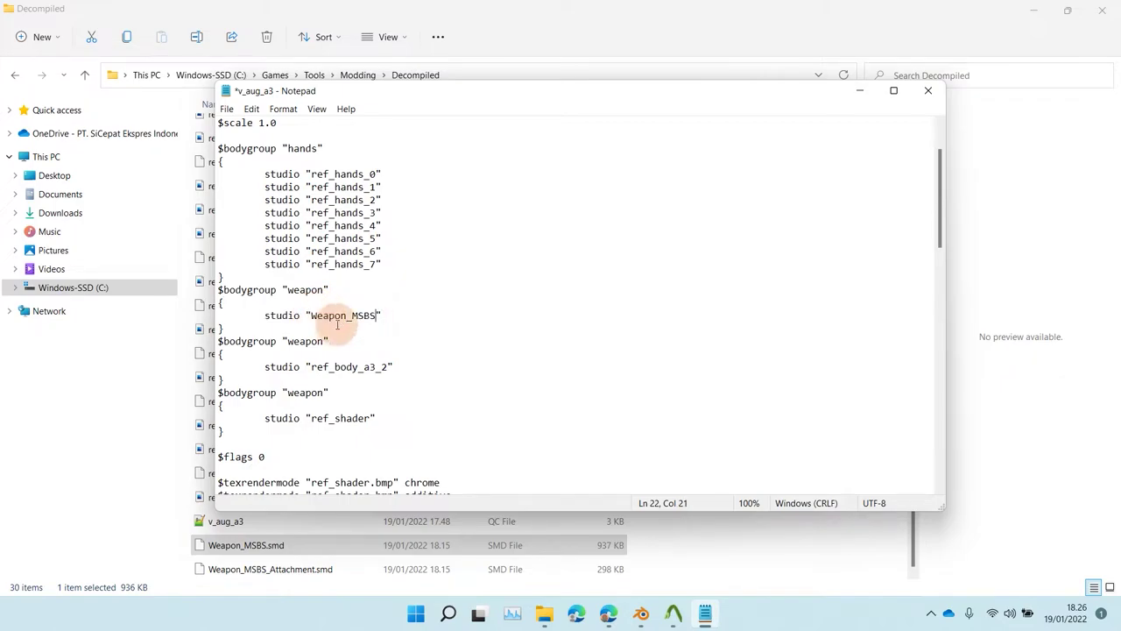
Replace ref_body_a3_2 in the second weapon bodygroup with Weapon_MSBS_Attachment, copied from the attachment SMD's file name.
{"action": "left_click", "coordinate": [600, 4]}
{"action": "left_click", "coordinate": [267, 569]}
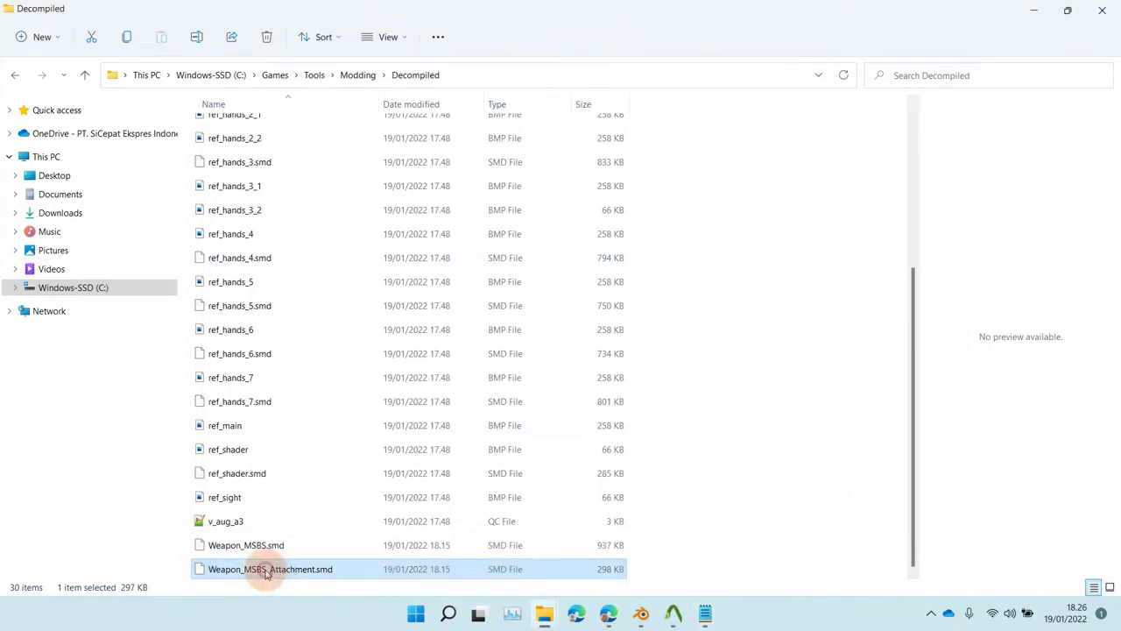
{"action": "key", "text": "F2"}
{"action": "key", "text": "ctrl+c"}
{"action": "left_click", "coordinate": [706, 614]}
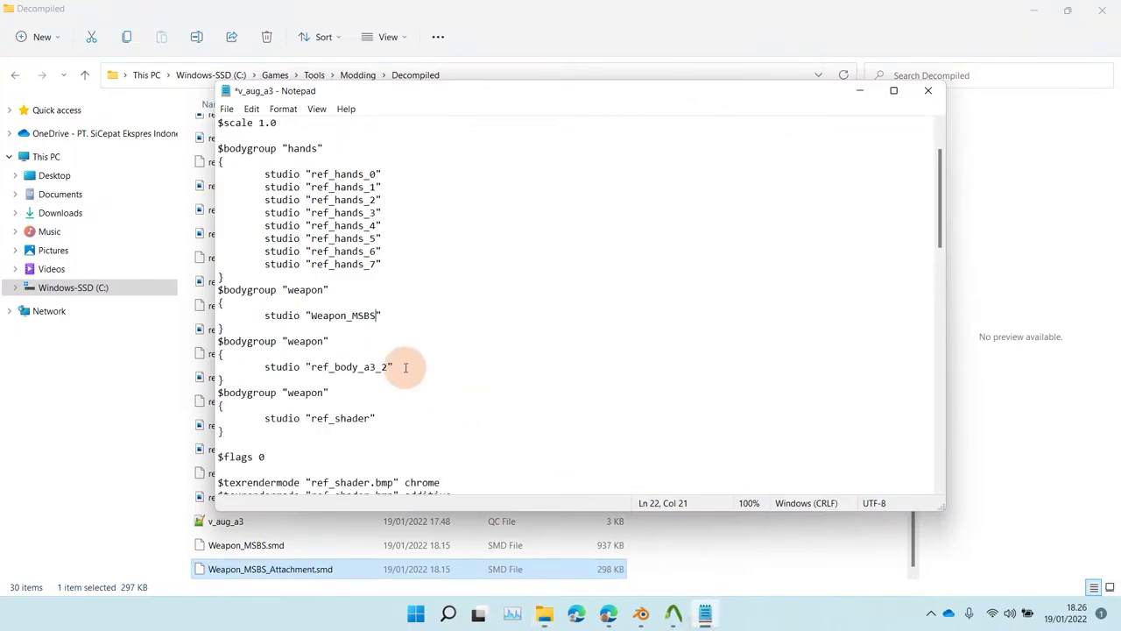
{"action": "left_click_drag", "start_coordinate": [388, 367], "coordinate": [306, 367]}
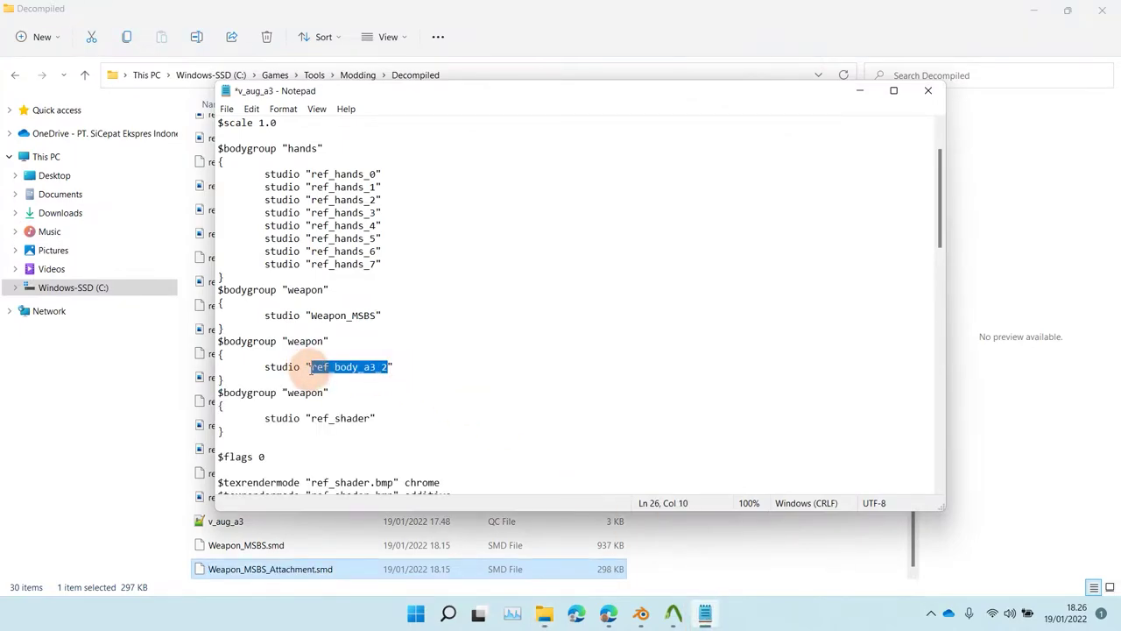
{"action": "key", "text": "ctrl+v"}
Delete the ref_shader weapon bodygroup and both $texrendermode lines for ref_shader.bmp from the QC file.
{"action": "left_click", "coordinate": [230, 432]}
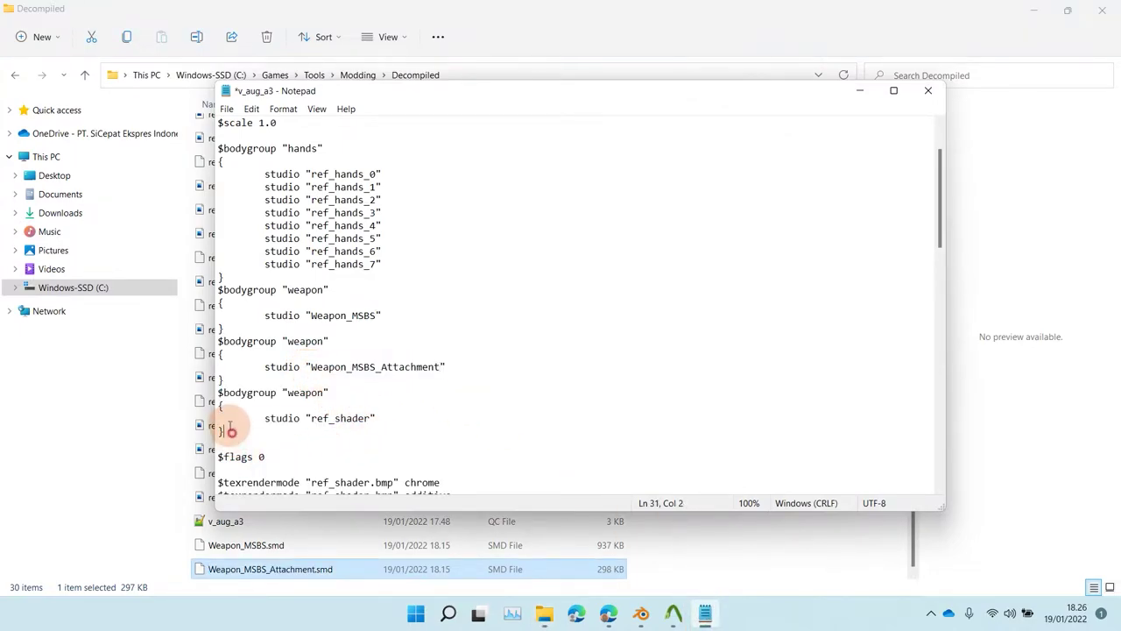
{"action": "left_click_drag", "start_coordinate": [230, 432], "coordinate": [230, 382]}
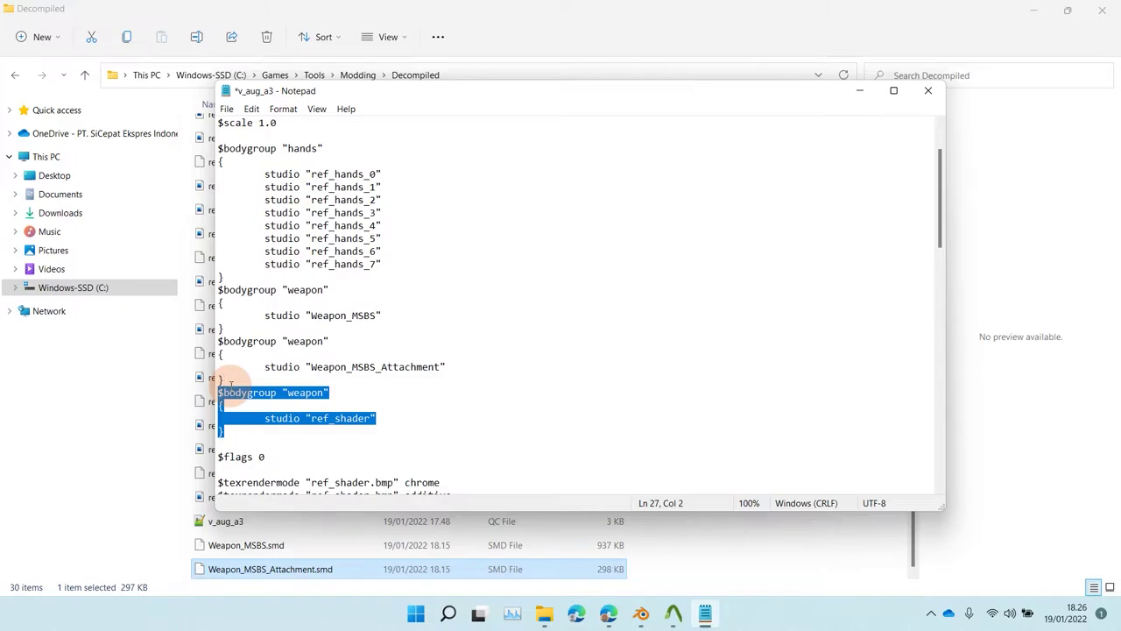
{"action": "key", "text": "Delete"}
{"action": "left_click_drag", "start_coordinate": [450, 444], "coordinate": [323, 417]}
{"action": "key", "text": "Delete"}
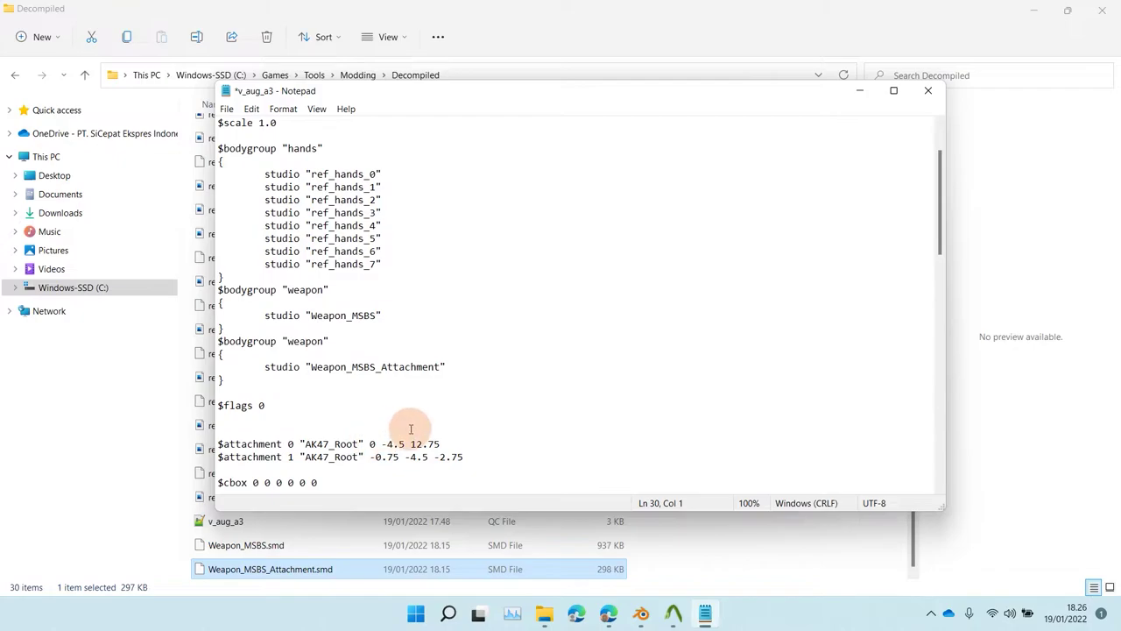
Review the rest of the QC file, save it and close Notepad.
{"action": "scroll", "coordinate": [418, 433], "scroll_direction": "down", "scroll_amount": 9}
{"action": "scroll", "coordinate": [418, 433], "scroll_direction": "down", "scroll_amount": 12}
{"action": "scroll", "coordinate": [425, 429], "scroll_direction": "up", "scroll_amount": 20}
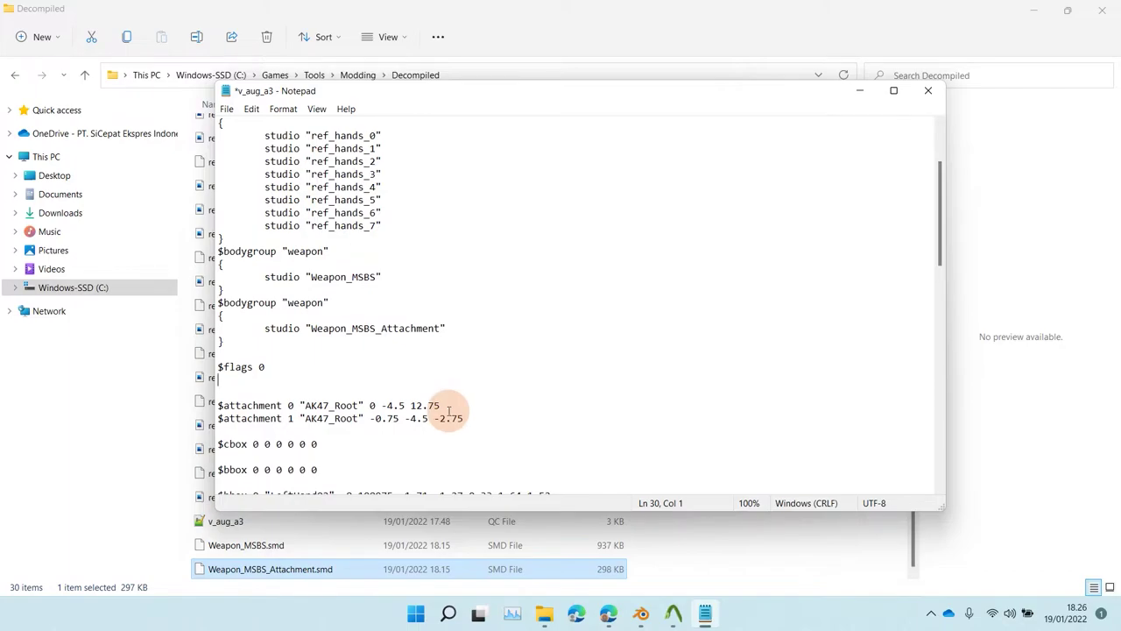
{"action": "left_click", "coordinate": [226, 109]}
{"action": "left_click", "coordinate": [250, 170]}
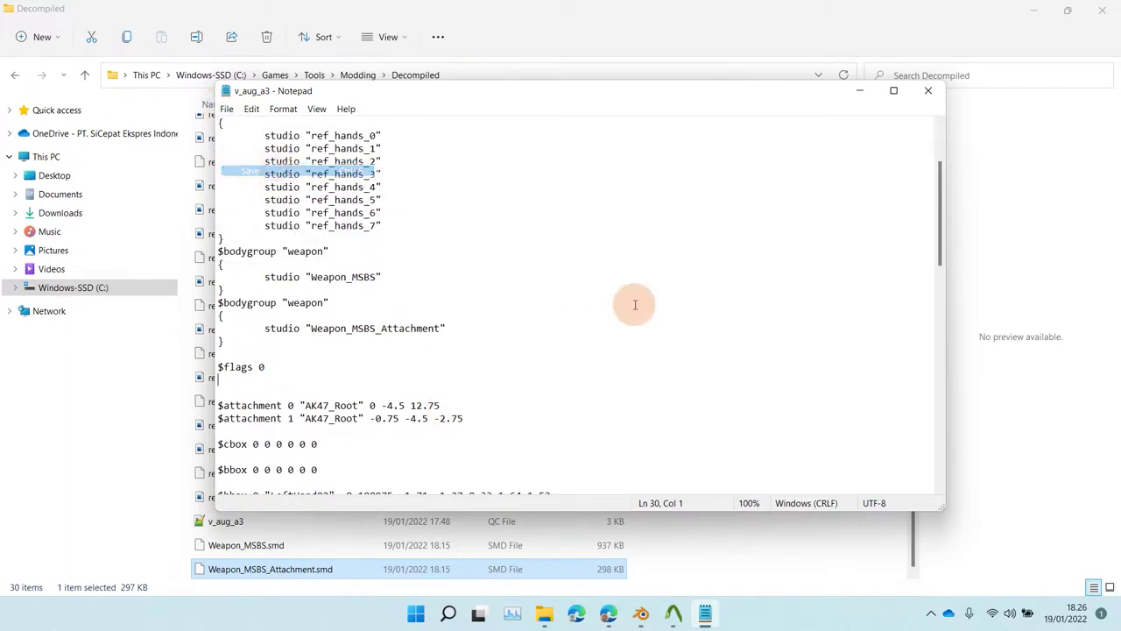
{"action": "left_click", "coordinate": [928, 91]}
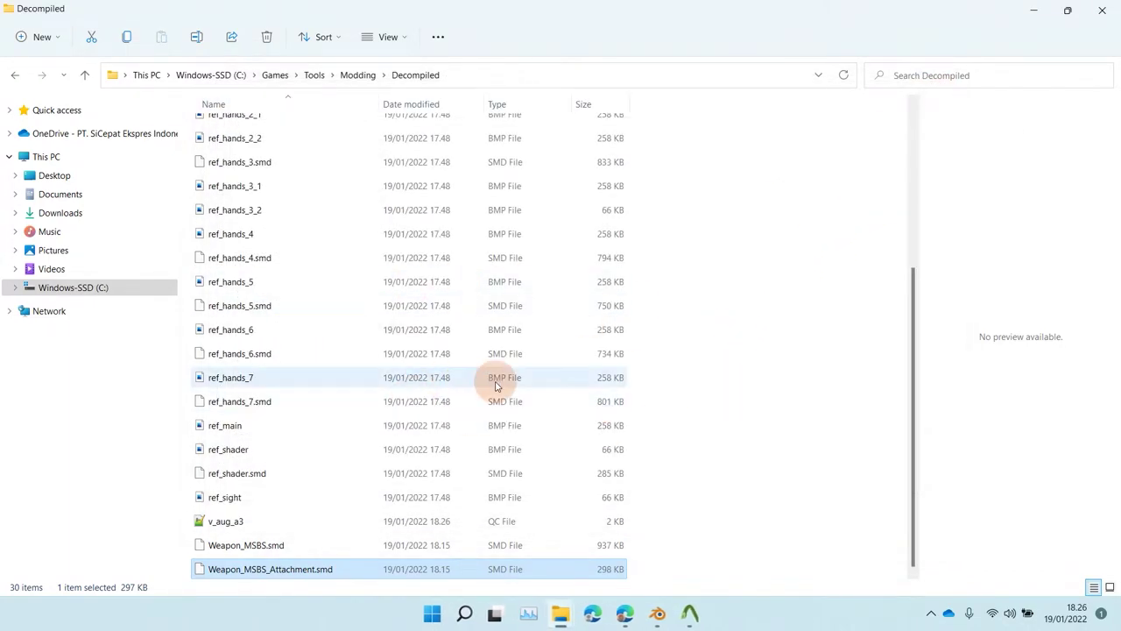
Switch to Crowbar's Compile page and choose Counter-Strike as the game that has the model compiler.
{"action": "left_click", "coordinate": [691, 613]}
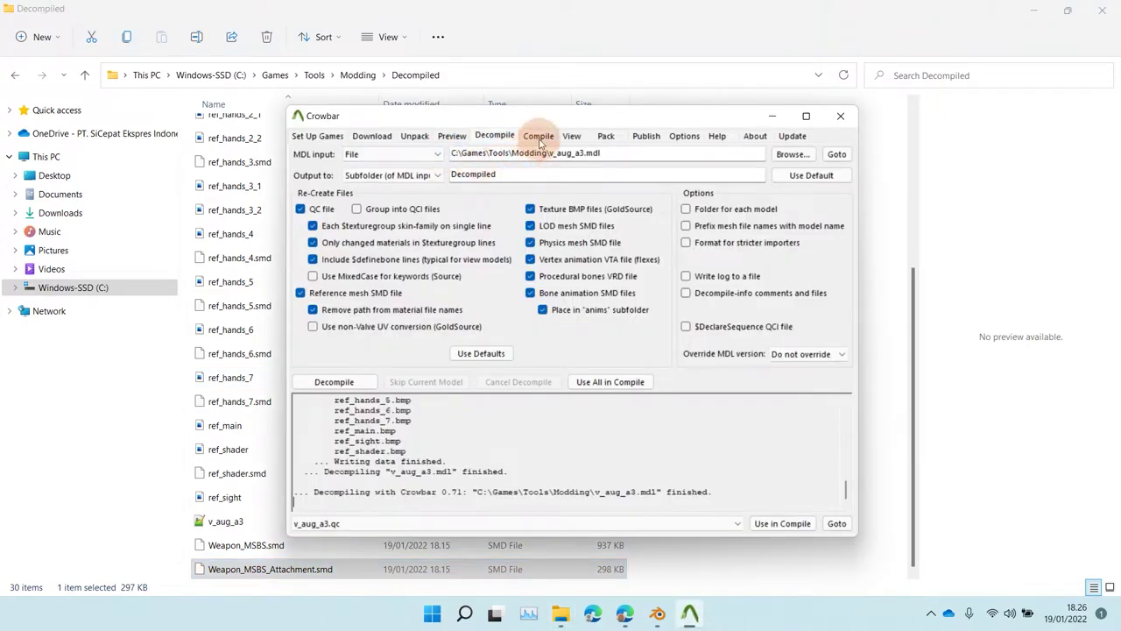
{"action": "left_click", "coordinate": [540, 136]}
{"action": "left_click", "coordinate": [545, 210]}
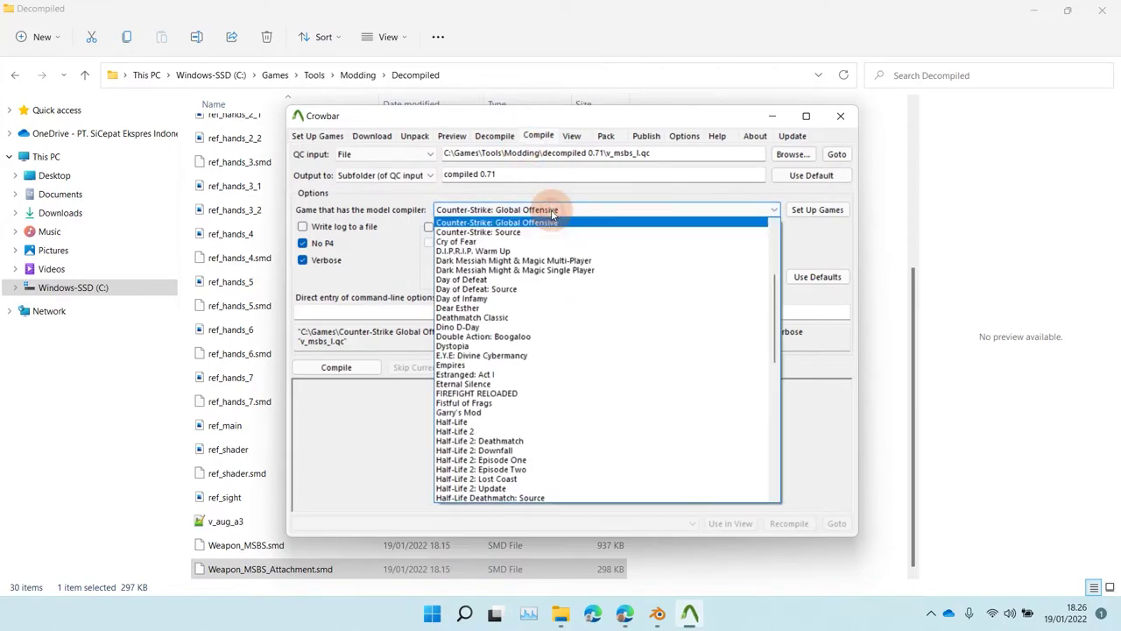
{"action": "scroll", "coordinate": [528, 253], "scroll_direction": "up", "scroll_amount": 3}
{"action": "left_click", "coordinate": [513, 251]}
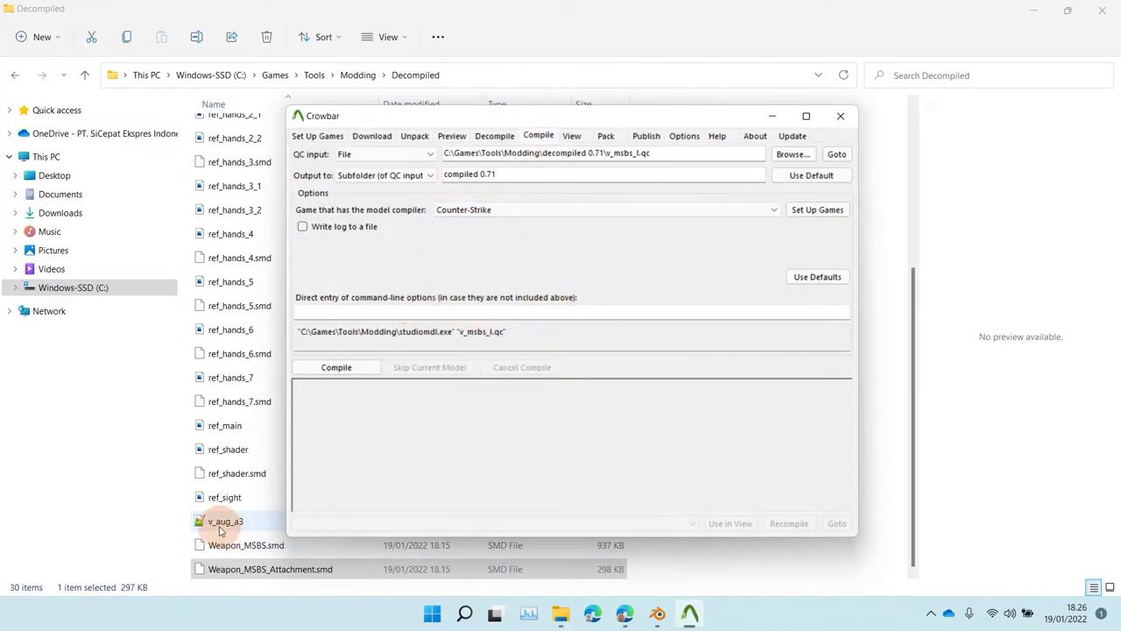
Load the v_aug_a3 QC file from the Decompiled folder as the QC input and compile it.
{"action": "left_click_drag", "start_coordinate": [221, 523], "coordinate": [435, 253]}
{"action": "left_click", "coordinate": [341, 371]}
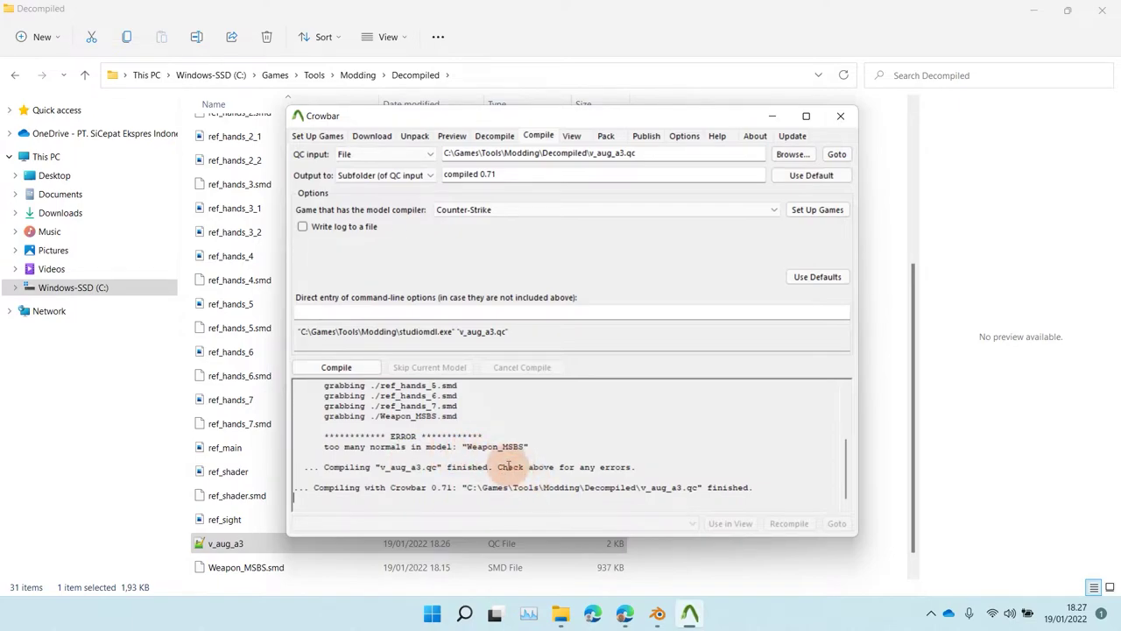
{"action": "left_click", "coordinate": [673, 17]}
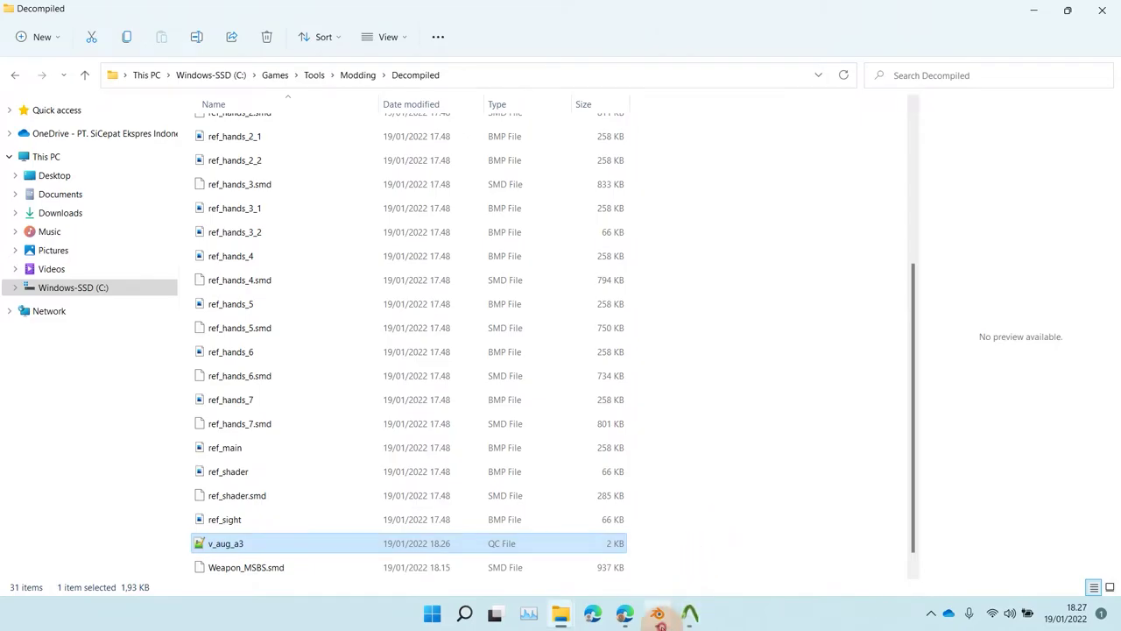
Switch to Blender, start a new General scene without saving the current one, and delete the default objects.
{"action": "left_click", "coordinate": [658, 614]}
{"action": "scroll", "coordinate": [456, 318], "scroll_direction": "down", "scroll_amount": 5}
{"action": "scroll", "coordinate": [456, 318], "scroll_direction": "up", "scroll_amount": 3}
{"action": "scroll", "coordinate": [456, 318], "scroll_direction": "down", "scroll_amount": 3}
{"action": "left_click", "coordinate": [32, 26]}
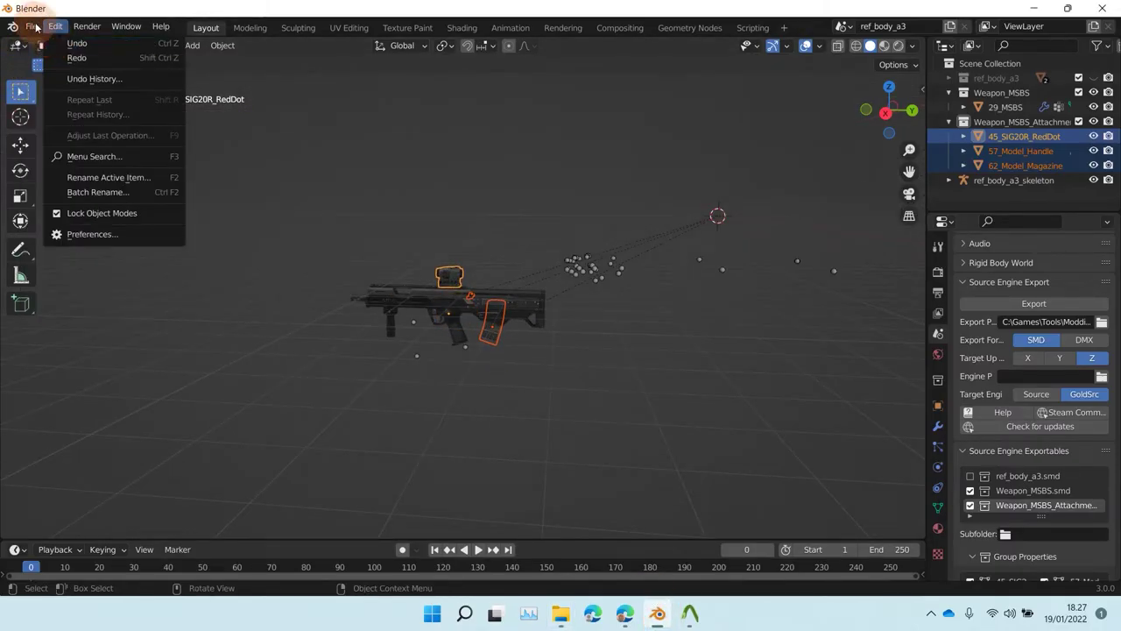
{"action": "mouse_move", "coordinate": [46, 44]}
{"action": "left_click", "coordinate": [197, 42]}
{"action": "left_click", "coordinate": [583, 328]}
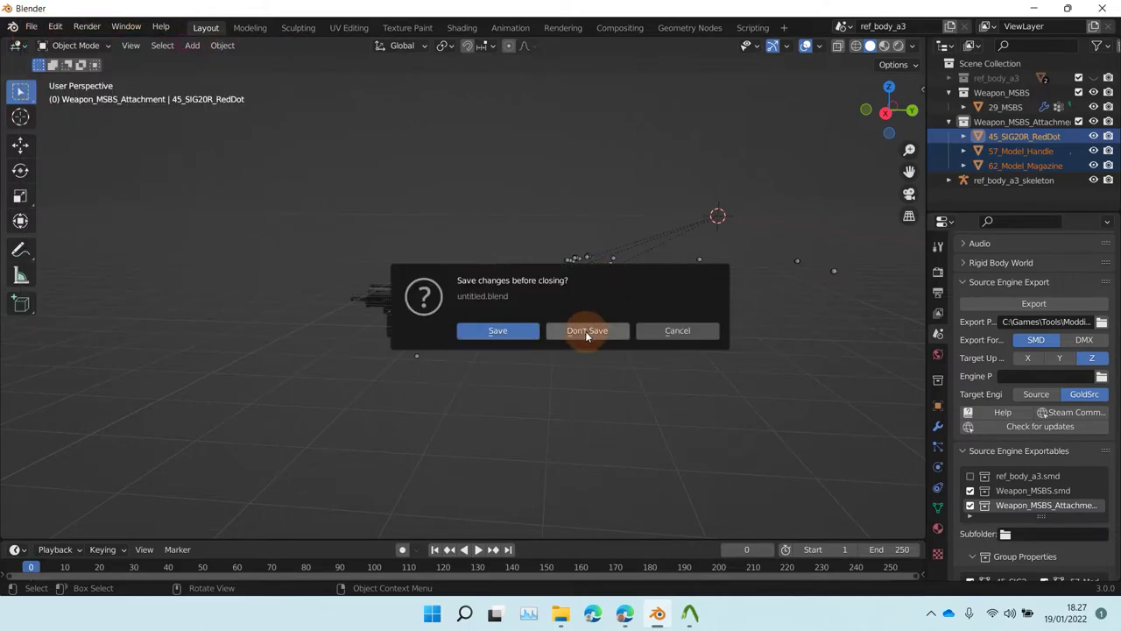
{"action": "left_click_drag", "start_coordinate": [379, 199], "coordinate": [589, 393]}
{"action": "key", "text": "Delete"}
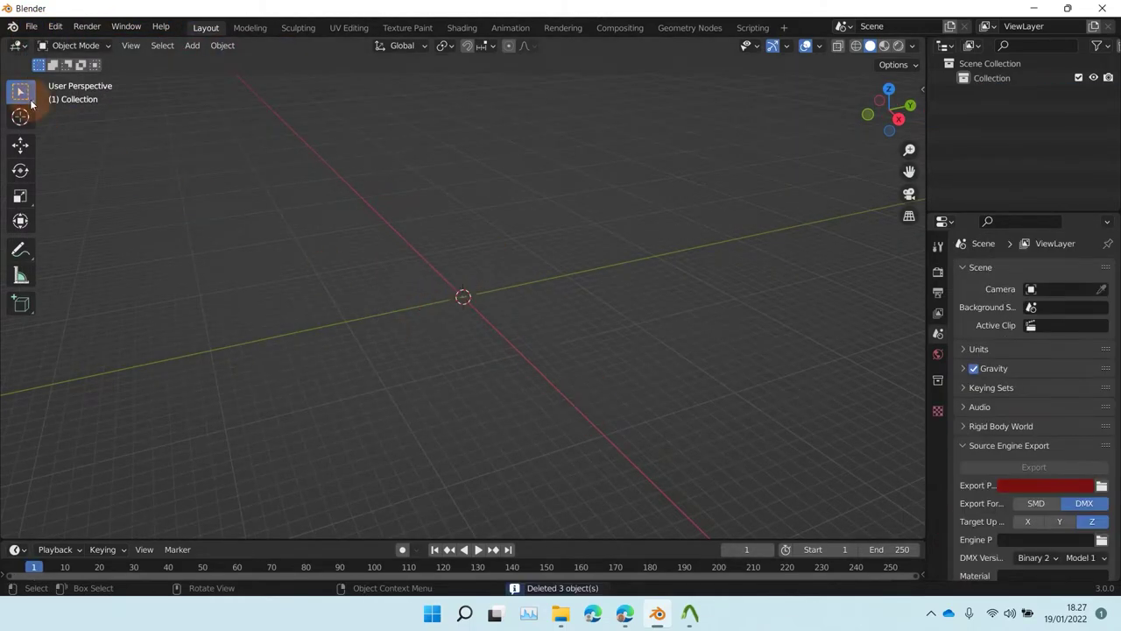
Import Weapon_MSBS.smd and Weapon_MSBS_Attachment.smd from the Decompiled folder with the Source Engine importer.
{"action": "left_click", "coordinate": [32, 26]}
{"action": "mouse_move", "coordinate": [113, 227]}
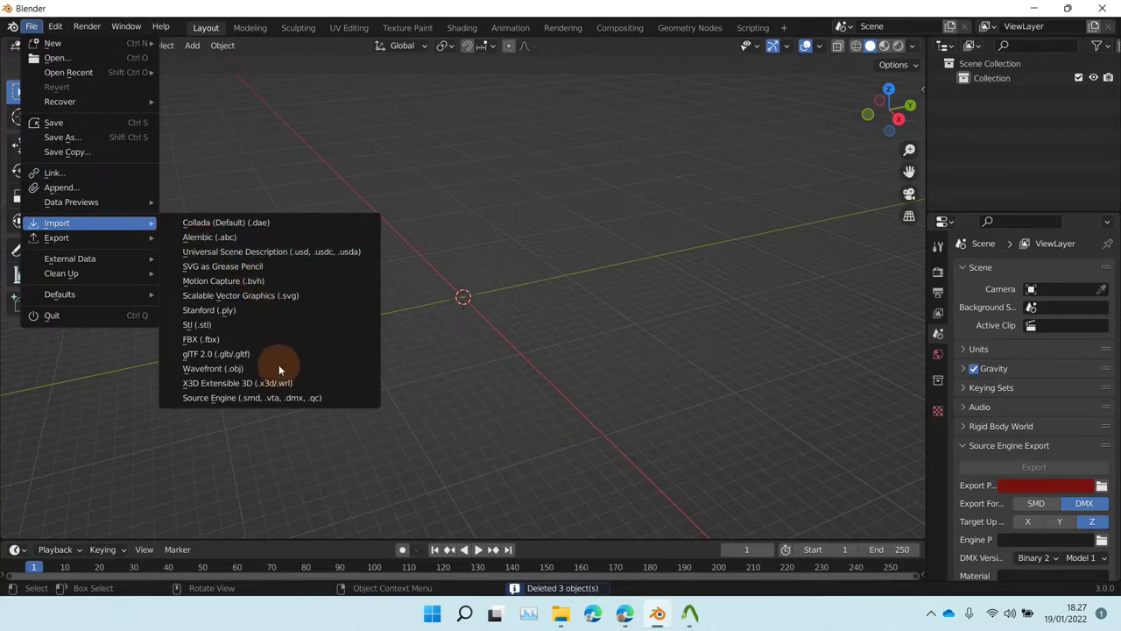
{"action": "left_click", "coordinate": [287, 397]}
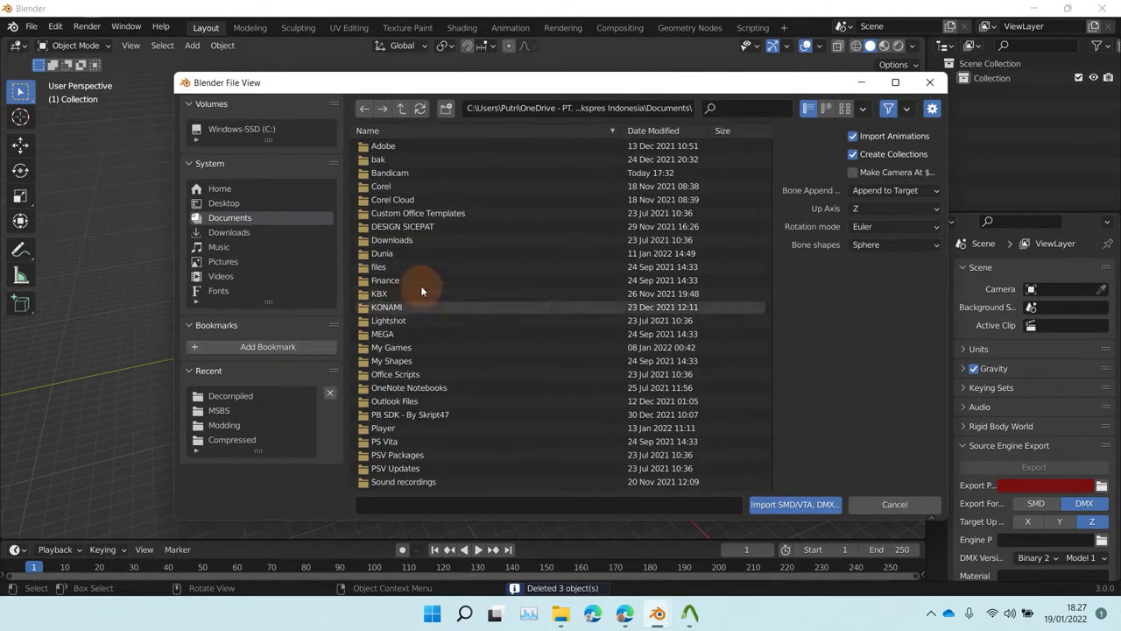
{"action": "scroll", "coordinate": [420, 286], "scroll_direction": "down", "scroll_amount": 1}
{"action": "left_click", "coordinate": [245, 395]}
{"action": "left_click", "coordinate": [427, 334]}
{"action": "left_click", "coordinate": [435, 347], "text": "shift"}
{"action": "left_click", "coordinate": [776, 503]}
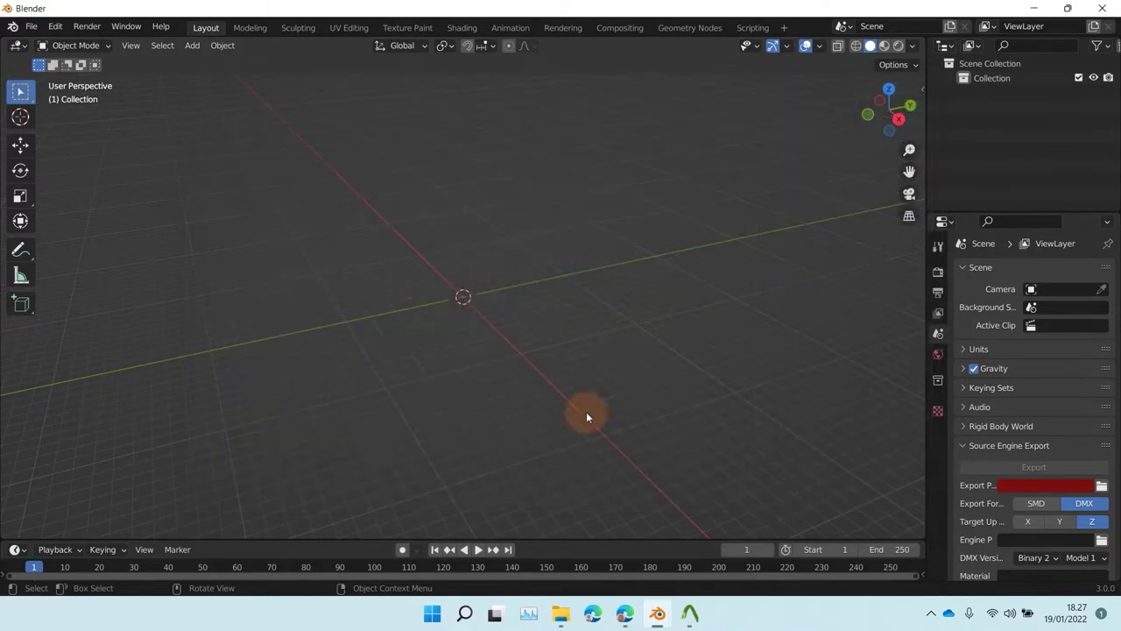
Deselect the imported weapon meshes and their skeleton.
{"action": "scroll", "coordinate": [271, 360], "scroll_direction": "up", "scroll_amount": 3}
{"action": "middle_click_drag", "start_coordinate": [271, 360], "coordinate": [580, 321], "text": "shift"}
{"action": "scroll", "coordinate": [592, 206], "scroll_direction": "up", "scroll_amount": 4}
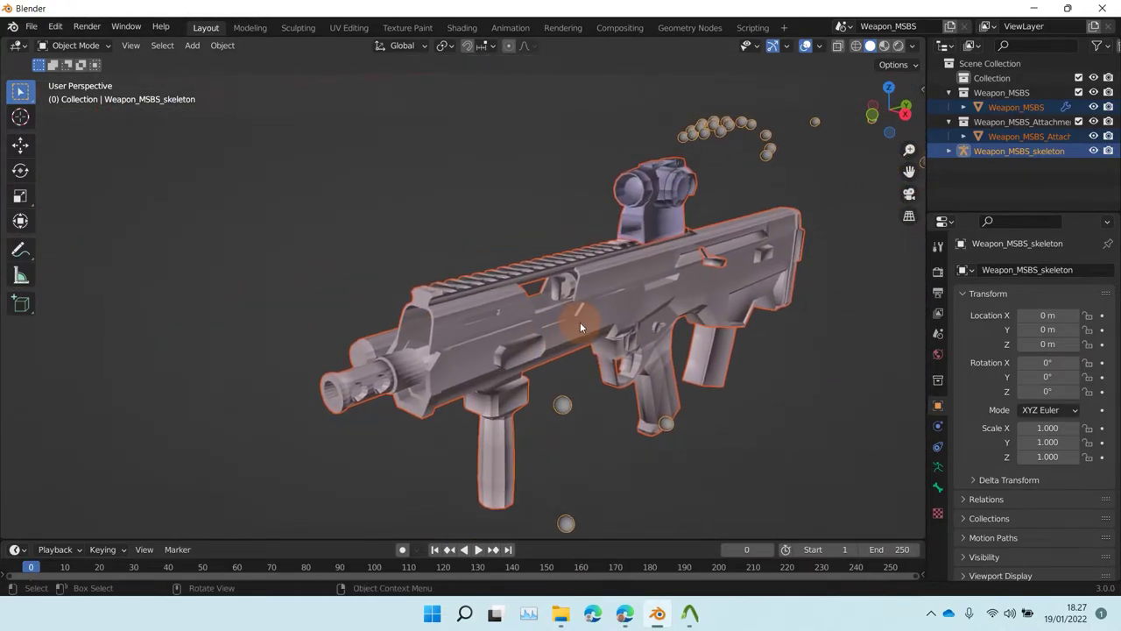
{"action": "middle_click_drag", "start_coordinate": [580, 321], "coordinate": [519, 305]}
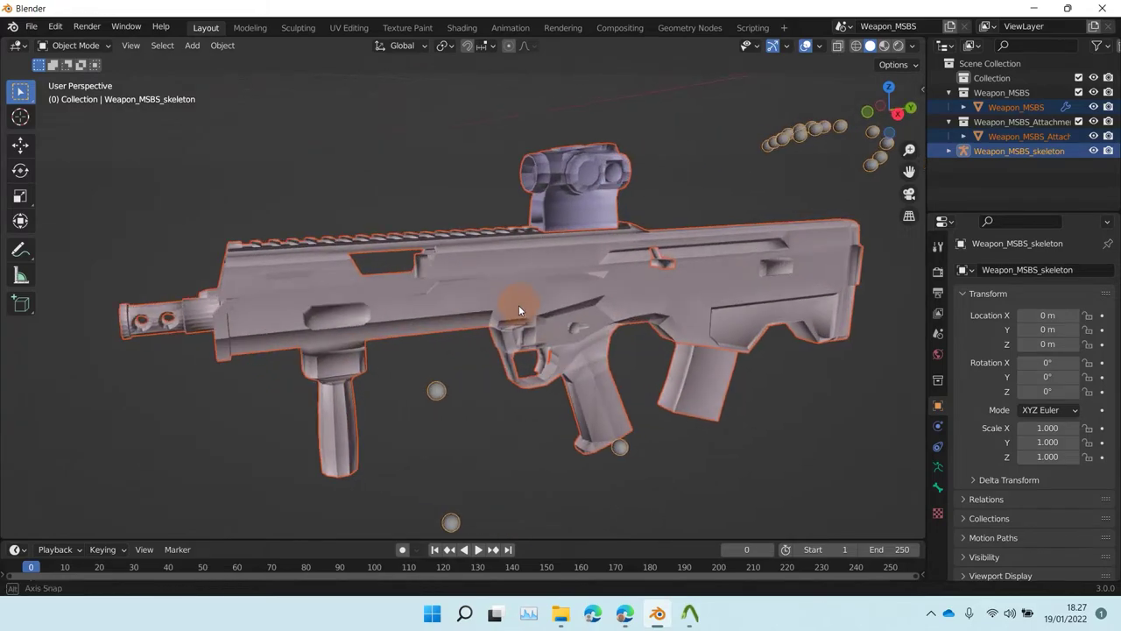
{"action": "left_click", "coordinate": [460, 158]}
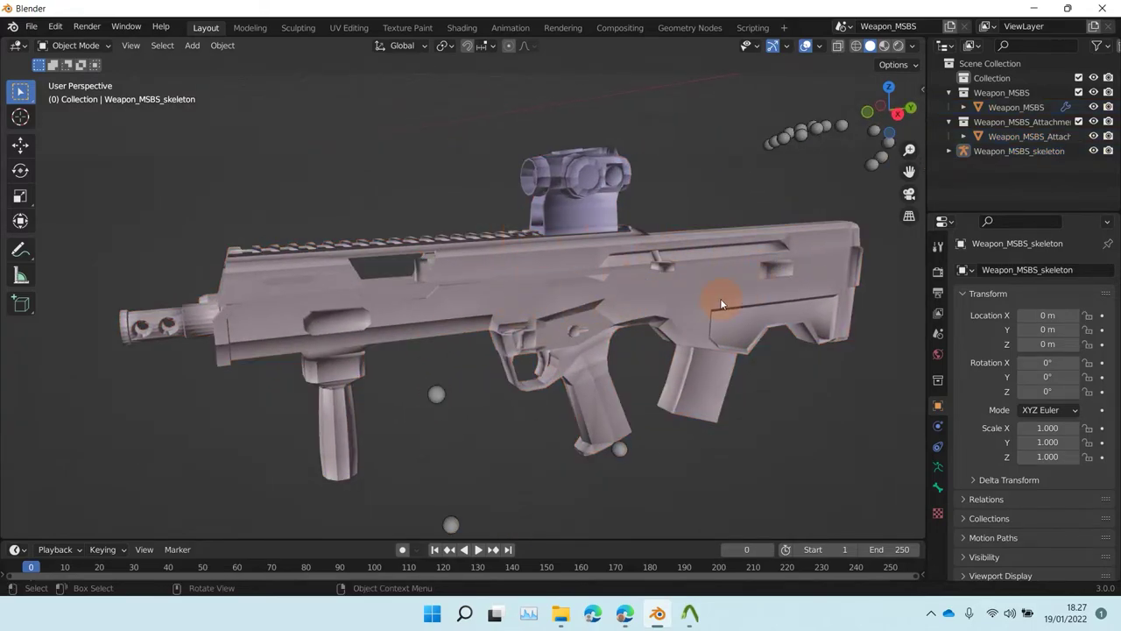
Enter Edit Mode on the Weapon_MSBS mesh and clear its custom split normals data.
{"action": "left_click", "coordinate": [537, 289]}
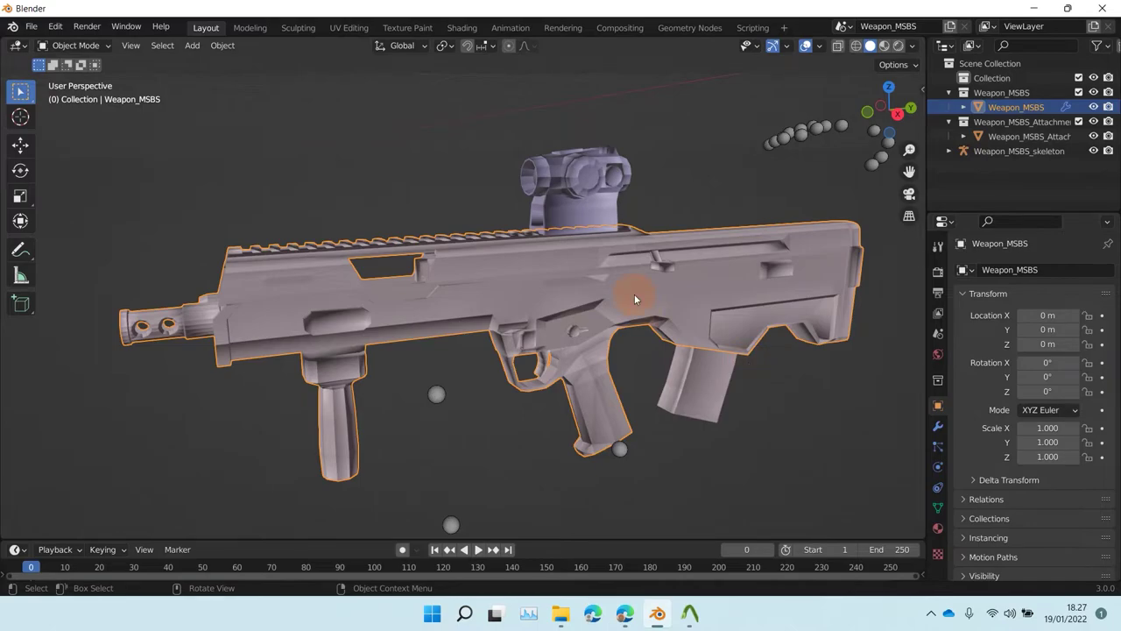
{"action": "key", "text": "Tab"}
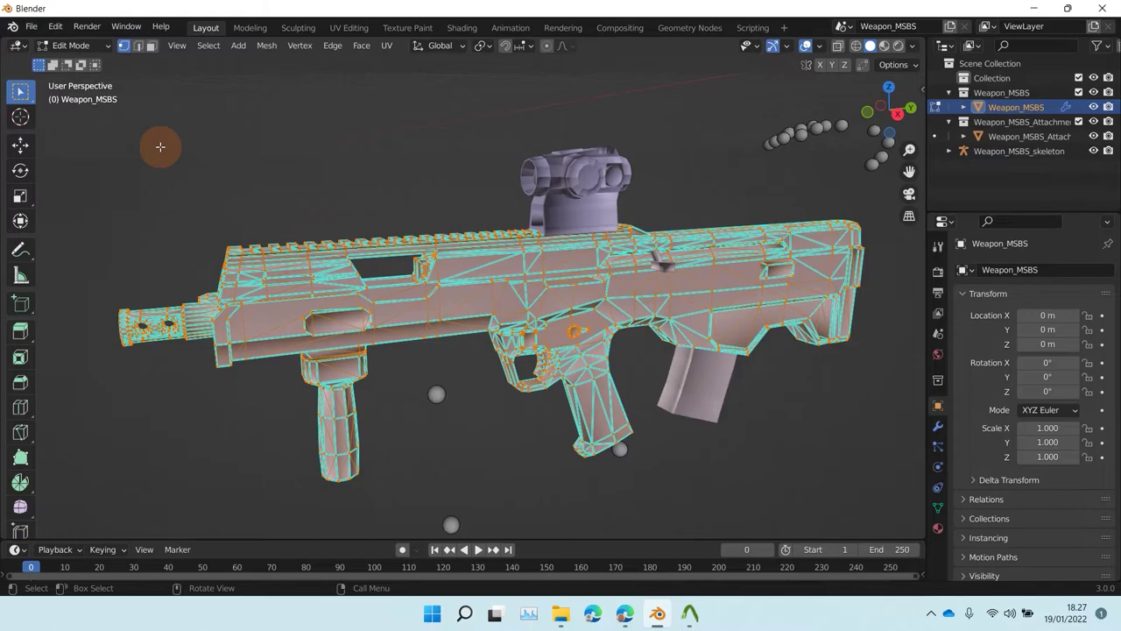
{"action": "left_click", "coordinate": [75, 45]}
{"action": "left_click", "coordinate": [95, 79]}
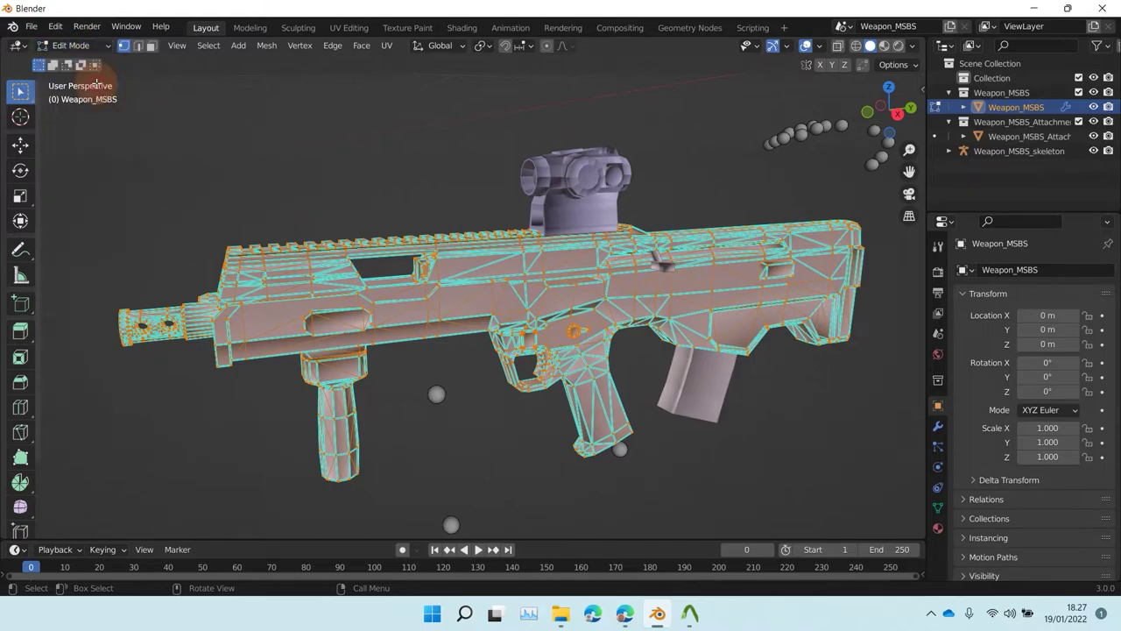
{"action": "scroll", "coordinate": [1005, 428], "scroll_direction": "down", "scroll_amount": 3}
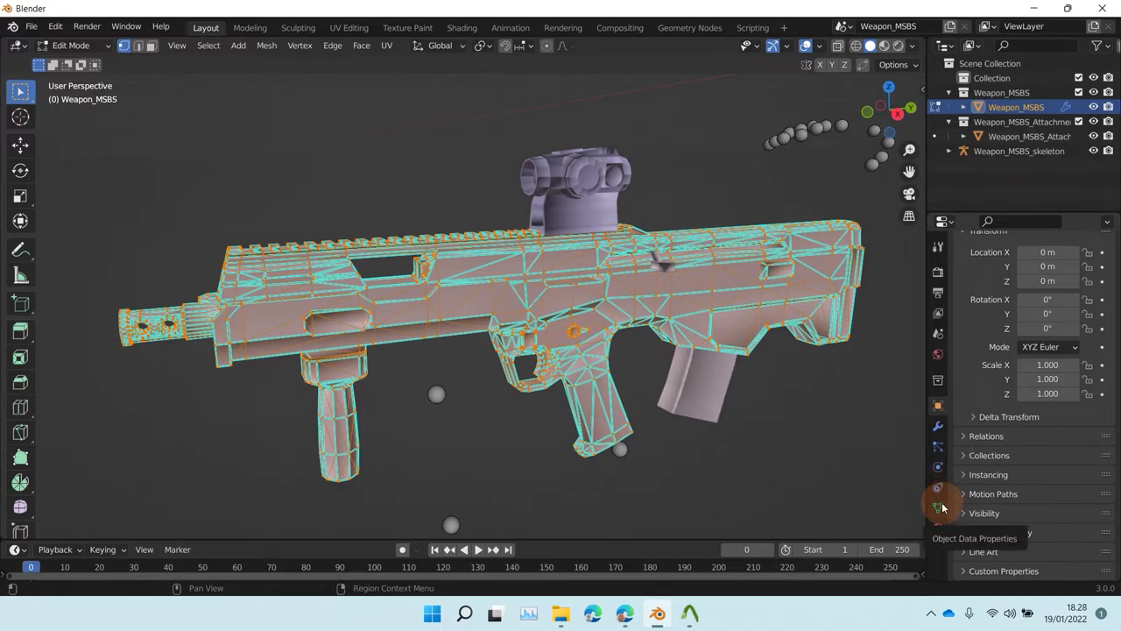
{"action": "scroll", "coordinate": [979, 487], "scroll_direction": "up", "scroll_amount": 3}
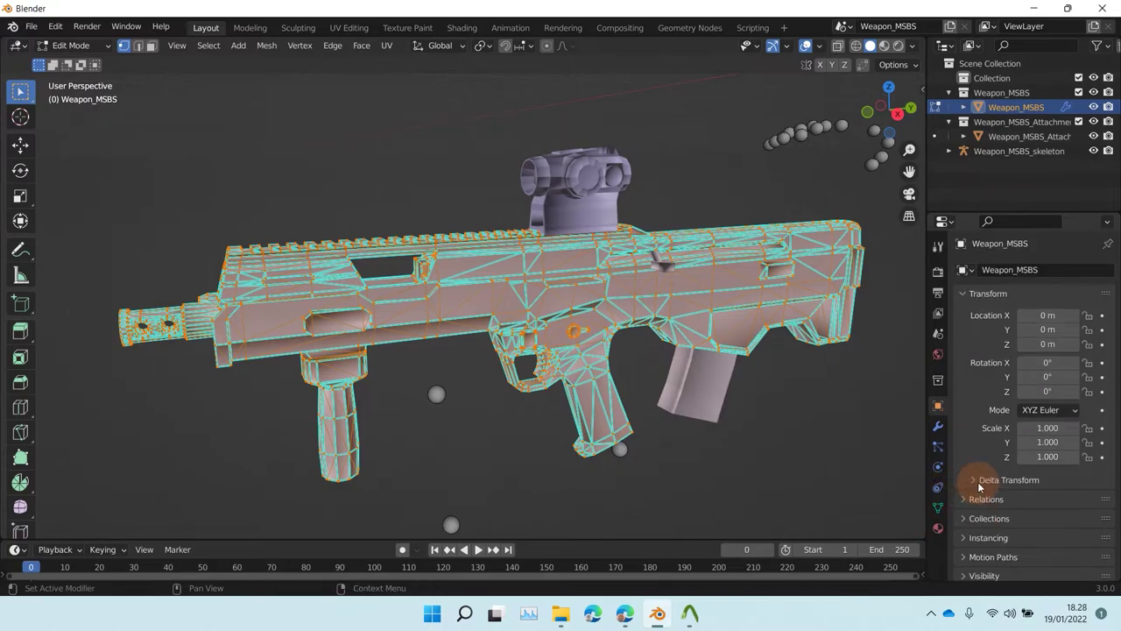
{"action": "left_click", "coordinate": [937, 507]}
{"action": "scroll", "coordinate": [973, 488], "scroll_direction": "down", "scroll_amount": 5}
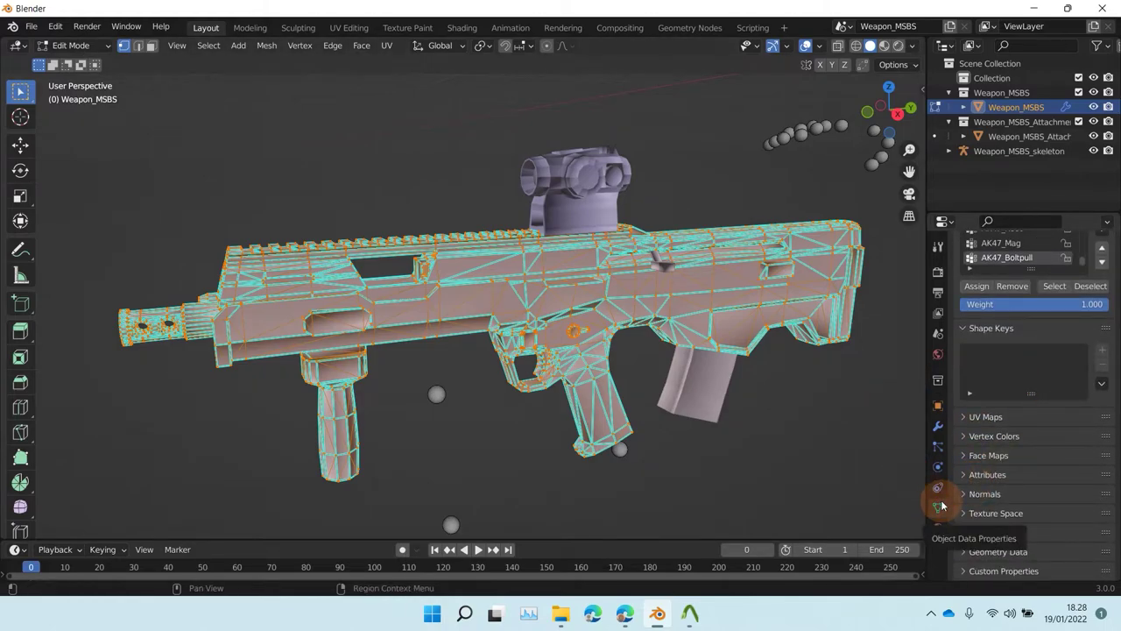
{"action": "left_click", "coordinate": [972, 493]}
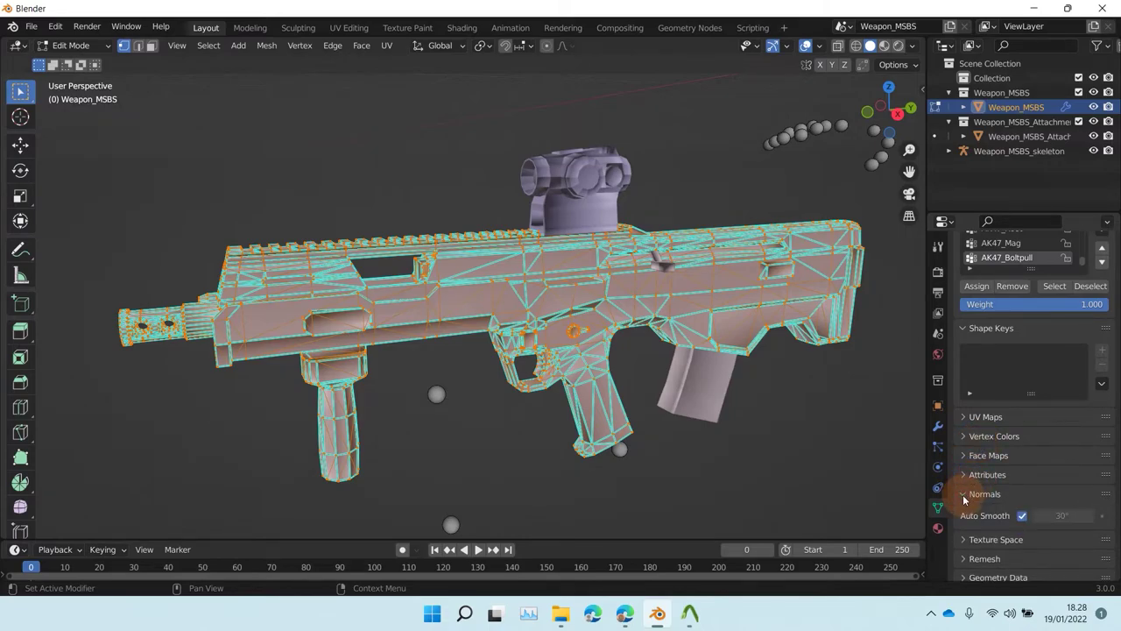
{"action": "scroll", "coordinate": [970, 486], "scroll_direction": "down", "scroll_amount": 1}
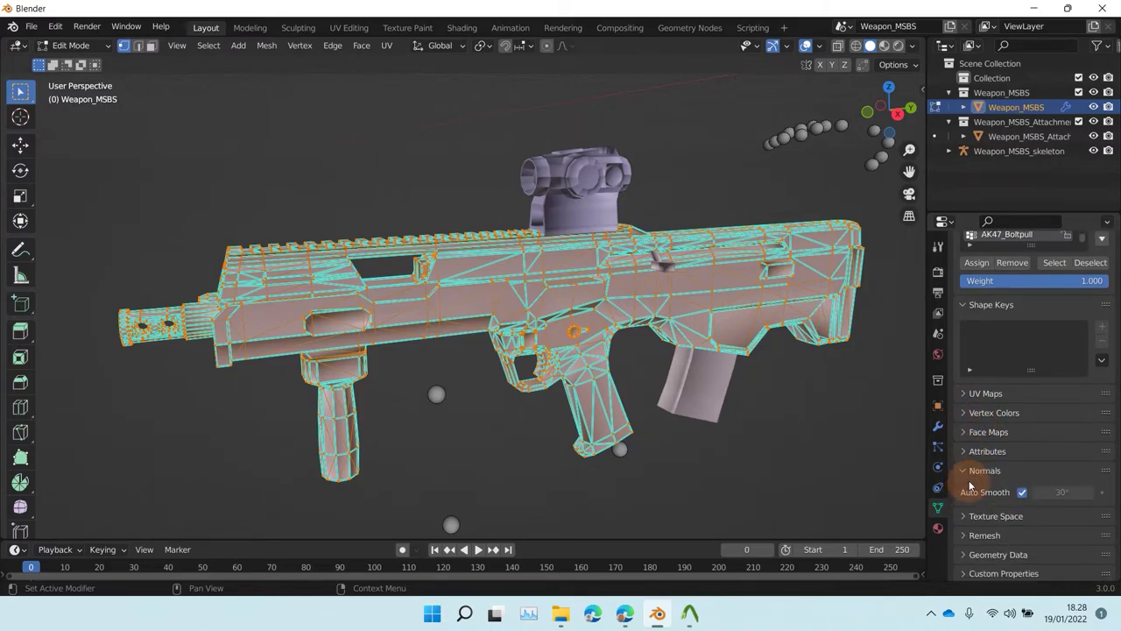
{"action": "left_click", "coordinate": [964, 552]}
{"action": "scroll", "coordinate": [970, 515], "scroll_direction": "down", "scroll_amount": 3}
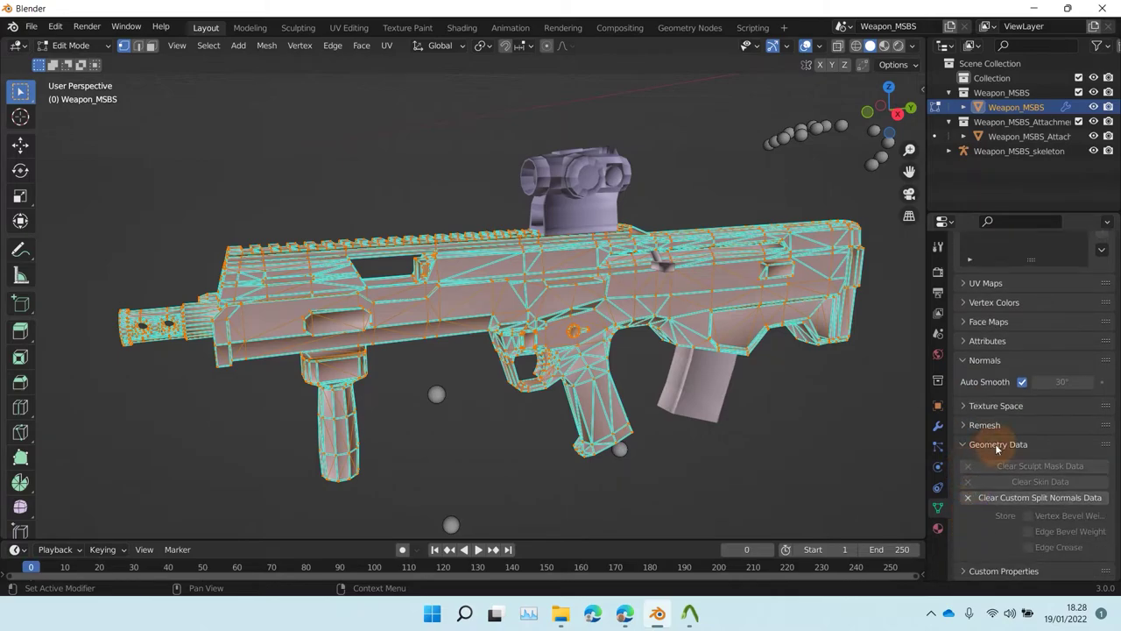
{"action": "left_click", "coordinate": [1014, 506]}
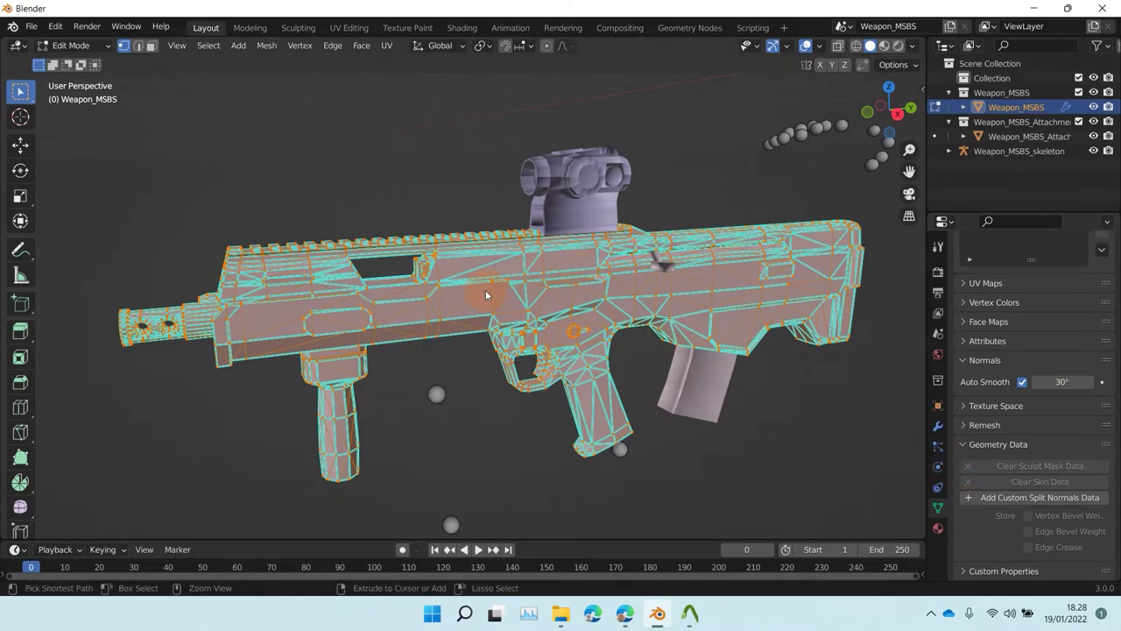
Clear the sharp marking from all Weapon_MSBS edges and return to Object Mode.
{"action": "key", "text": "ctrl+e"}
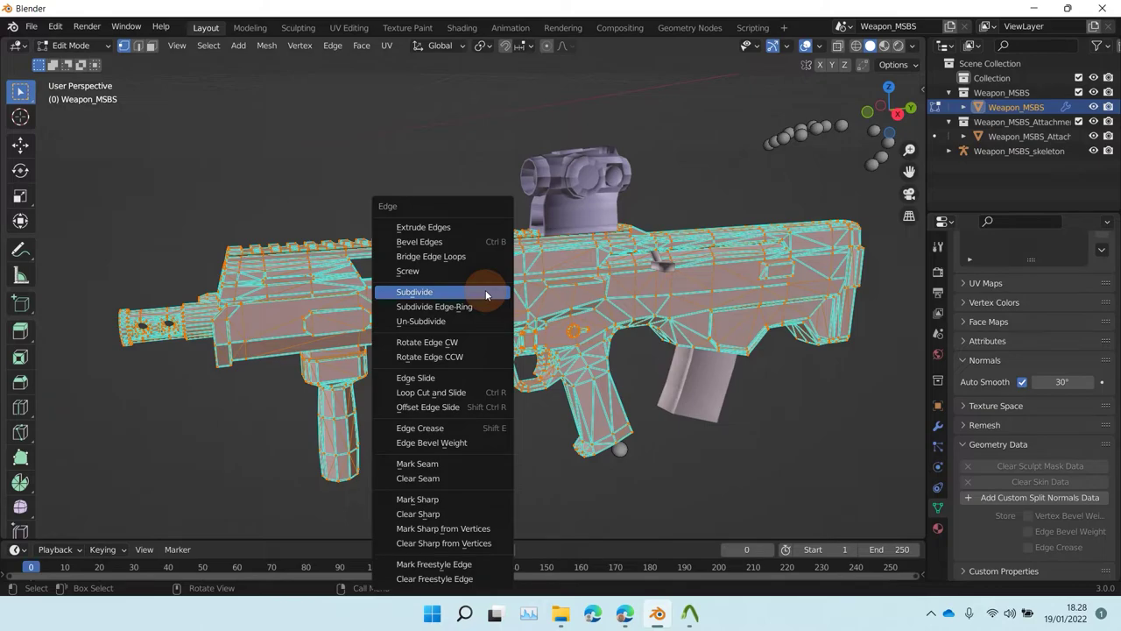
{"action": "left_click", "coordinate": [453, 513]}
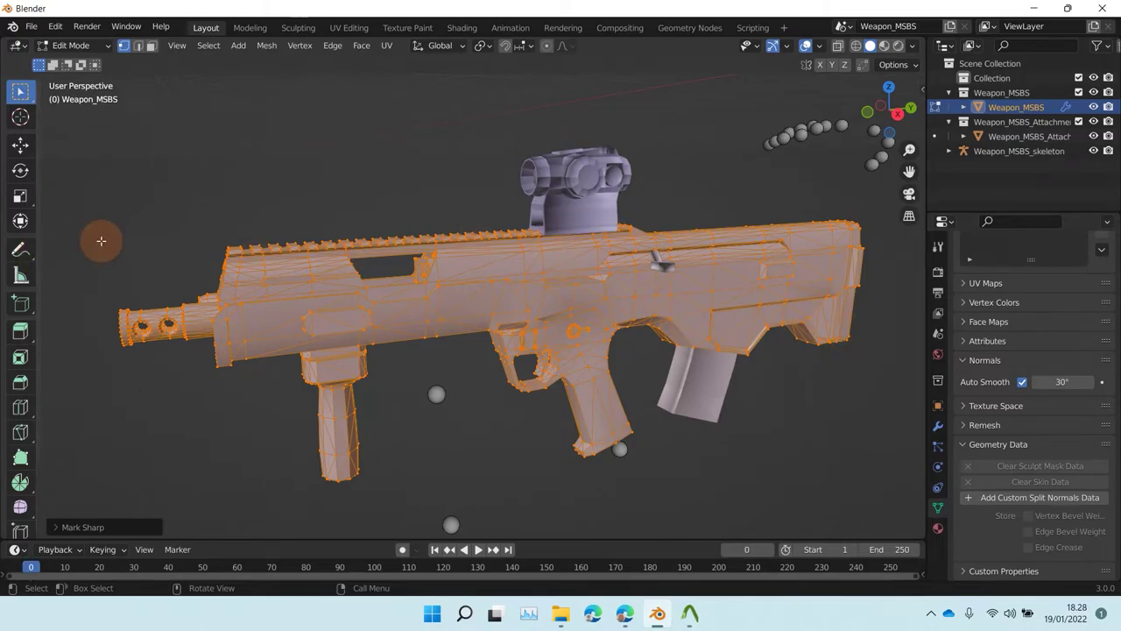
{"action": "key", "text": "Tab"}
{"action": "middle_click_drag", "start_coordinate": [362, 167], "coordinate": [429, 235]}
{"action": "scroll", "coordinate": [427, 236], "scroll_direction": "up", "scroll_amount": 4}
{"action": "scroll", "coordinate": [409, 240], "scroll_direction": "up", "scroll_amount": 3}
{"action": "left_click", "coordinate": [285, 367]}
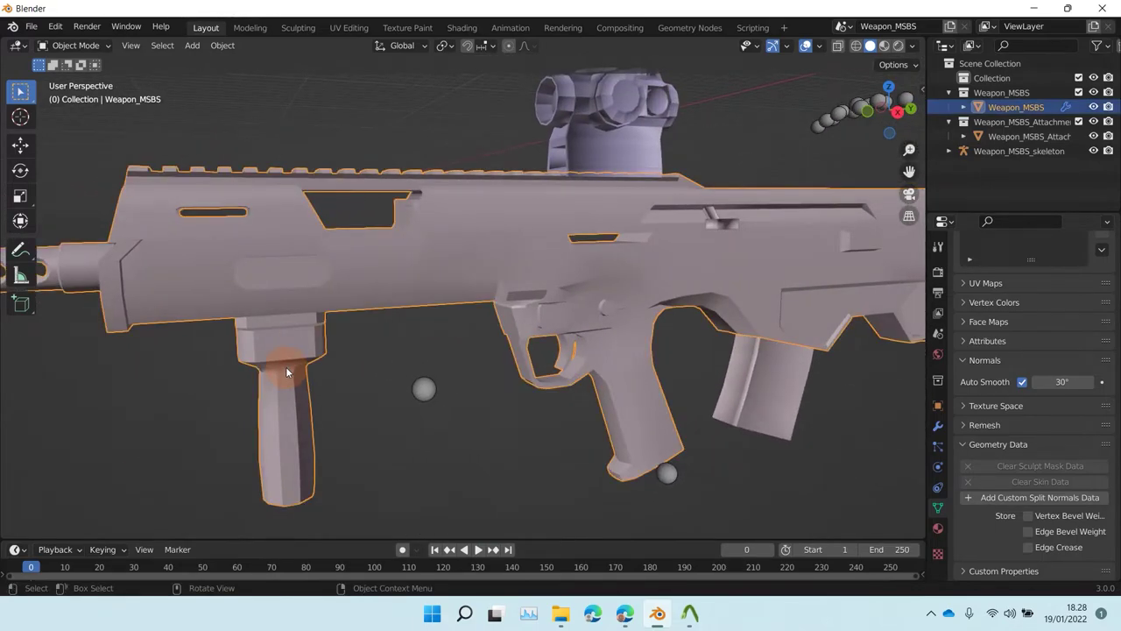
{"action": "scroll", "coordinate": [488, 274], "scroll_direction": "down", "scroll_amount": 4}
{"action": "scroll", "coordinate": [449, 304], "scroll_direction": "up", "scroll_amount": 1}
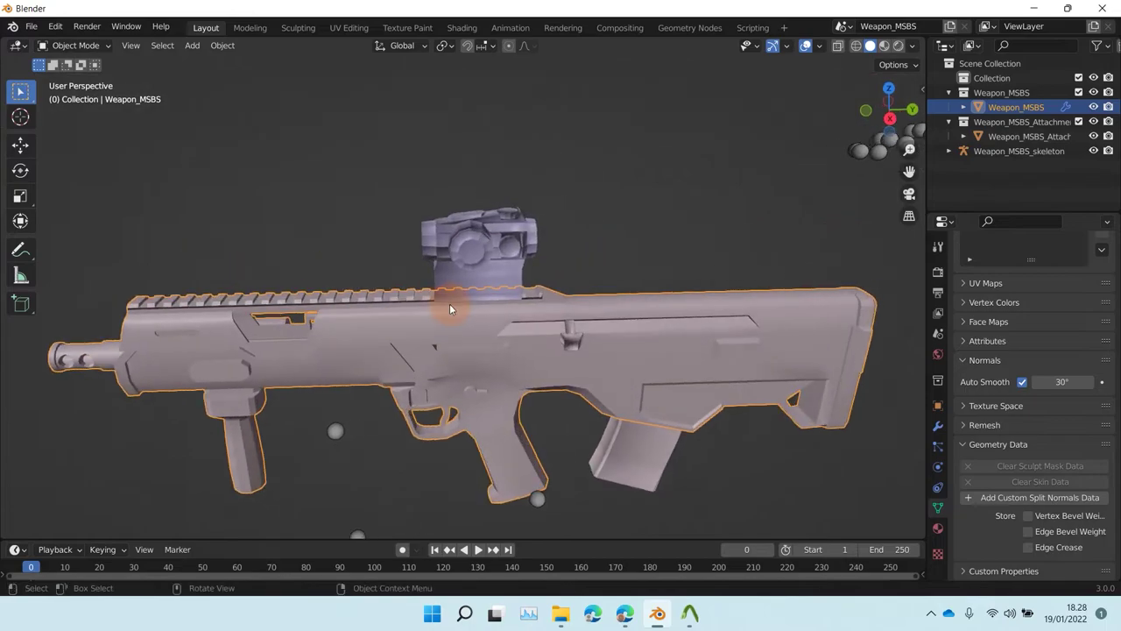
Enter Edit Mode on the Weapon_MSBS_Attachment mesh and clear its custom split normals data.
{"action": "left_click", "coordinate": [485, 248]}
{"action": "scroll", "coordinate": [566, 259], "scroll_direction": "up", "scroll_amount": 2}
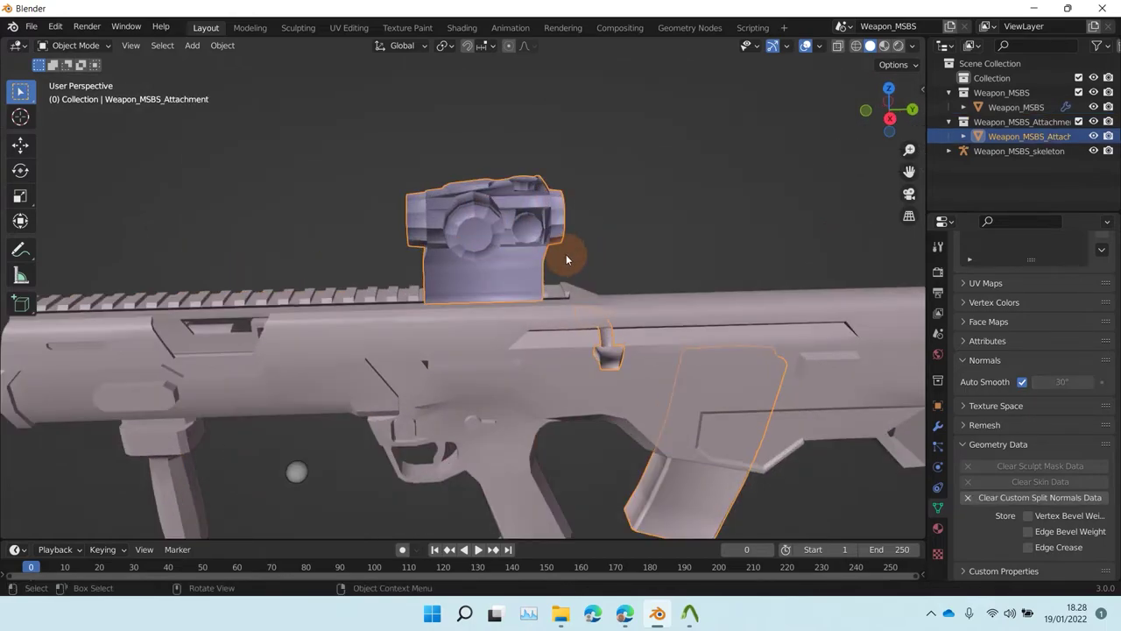
{"action": "key", "text": "Tab"}
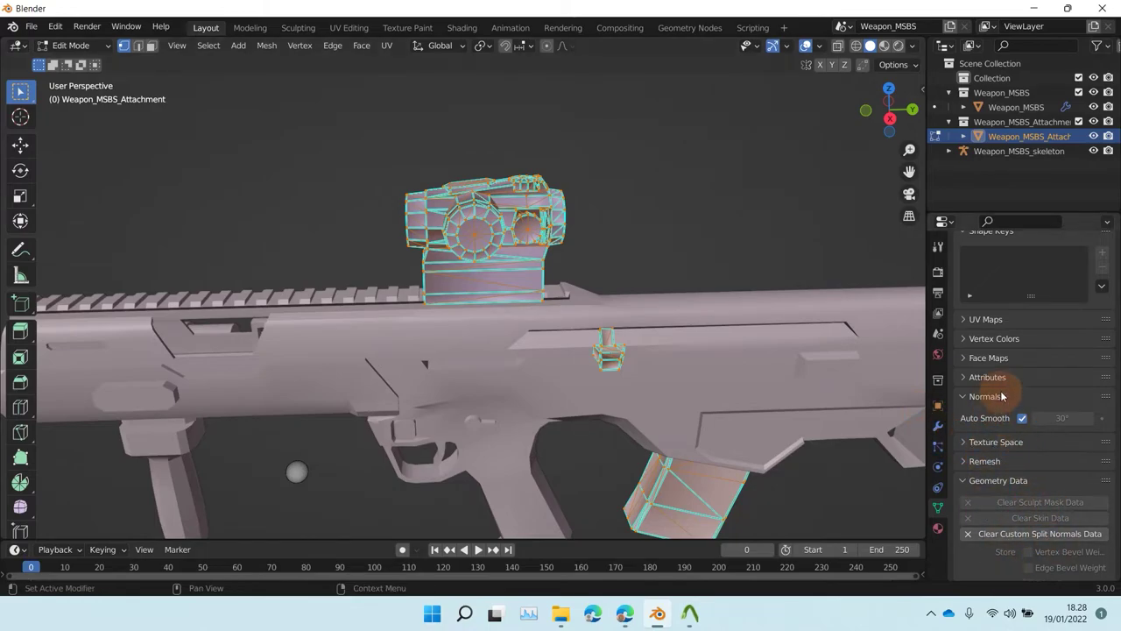
{"action": "left_click", "coordinate": [1020, 533]}
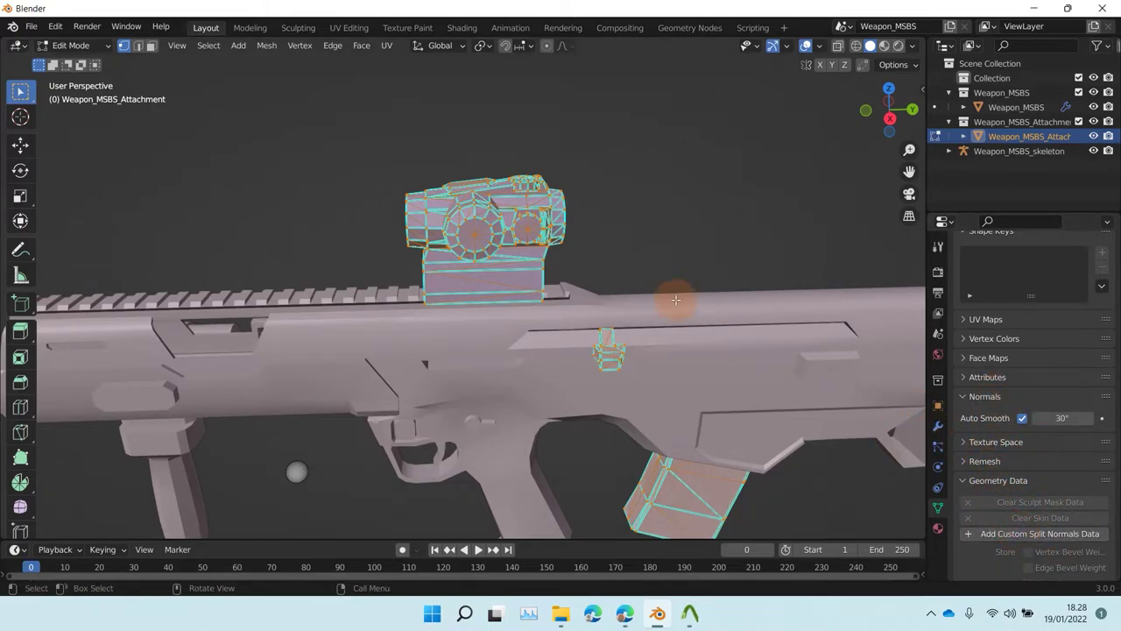
Clear the sharp marking from all Weapon_MSBS_Attachment edges, return to Object Mode and deselect the mesh.
{"action": "key", "text": "ctrl+e"}
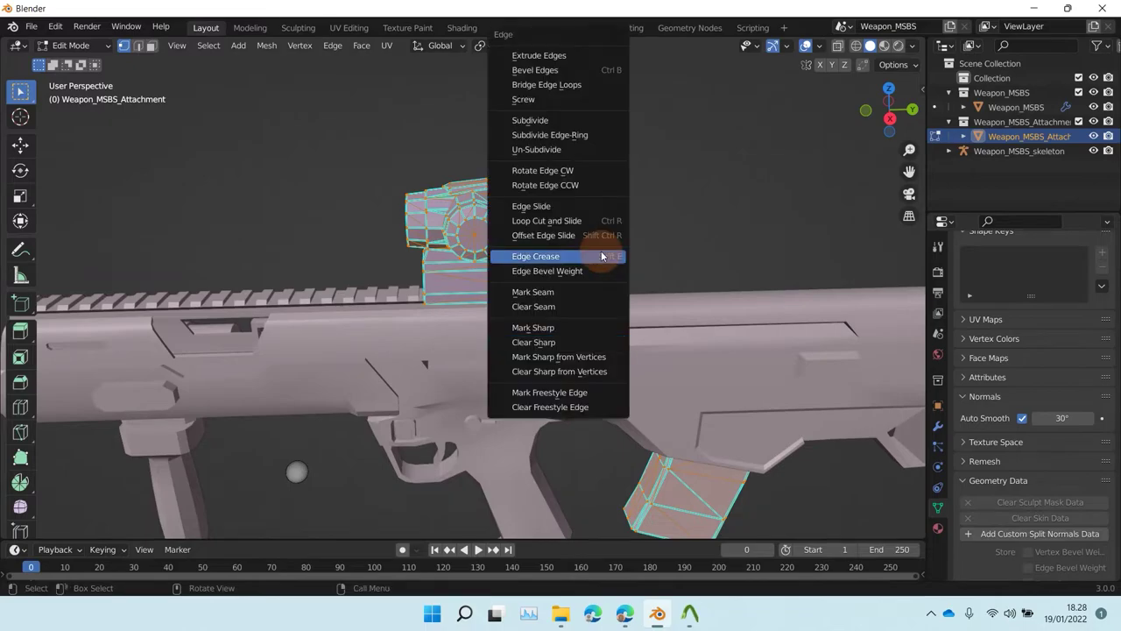
{"action": "left_click", "coordinate": [534, 341]}
{"action": "key", "text": "Tab"}
{"action": "scroll", "coordinate": [642, 207], "scroll_direction": "down", "scroll_amount": 3}
{"action": "scroll", "coordinate": [639, 213], "scroll_direction": "up", "scroll_amount": 3}
{"action": "left_click", "coordinate": [639, 213]}
Set the Auto Smooth angle of the Weapon_MSBS mesh to 40°.
{"action": "middle_click_drag", "start_coordinate": [539, 279], "coordinate": [533, 219]}
{"action": "scroll", "coordinate": [328, 326], "scroll_direction": "up", "scroll_amount": 4}
{"action": "scroll", "coordinate": [328, 327], "scroll_direction": "up", "scroll_amount": 2}
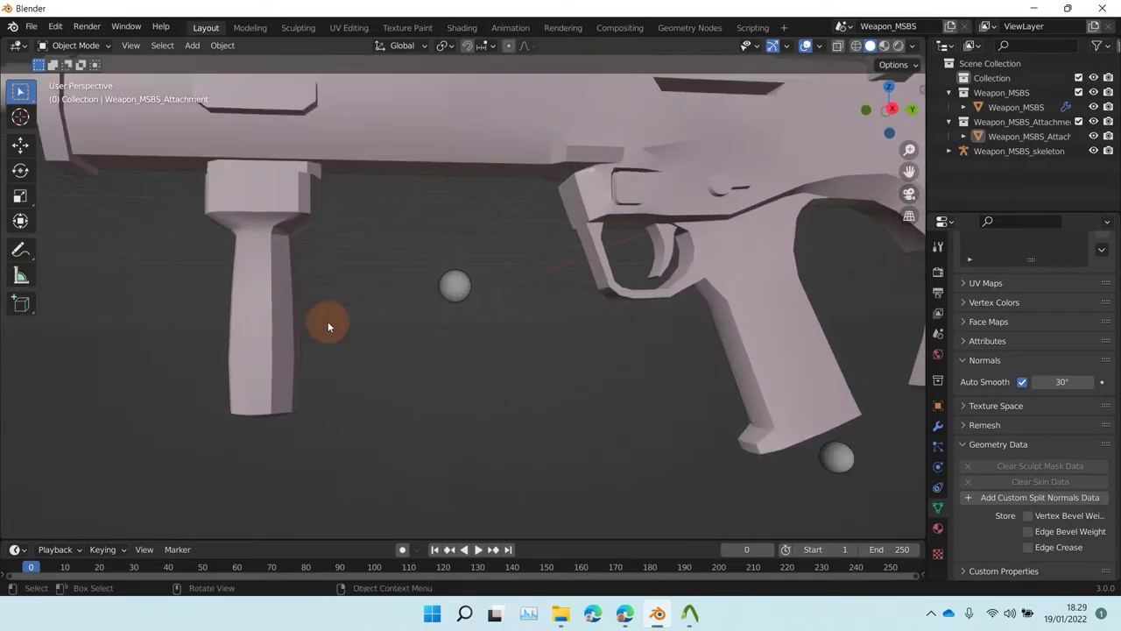
{"action": "left_click", "coordinate": [275, 266]}
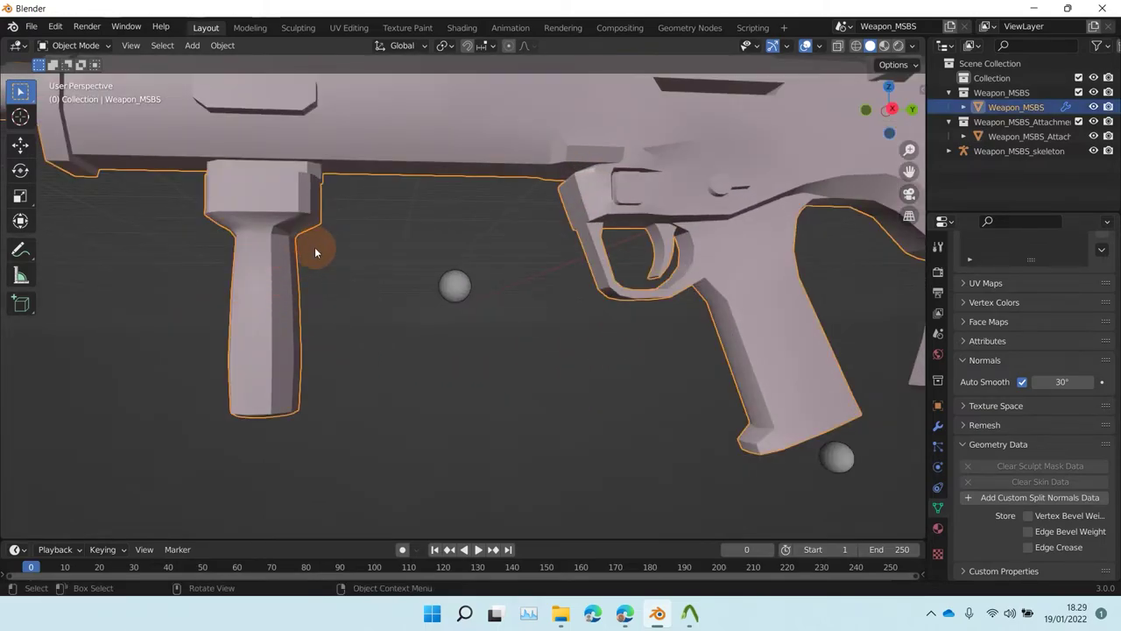
{"action": "scroll", "coordinate": [314, 251], "scroll_direction": "down", "scroll_amount": 4}
{"action": "mouse_move", "coordinate": [294, 252]}
{"action": "middle_mouse_down"}
{"action": "mouse_move", "coordinate": [295, 192]}
{"action": "mouse_move", "coordinate": [319, 234]}
{"action": "mouse_move", "coordinate": [294, 266]}
{"action": "middle_mouse_up"}
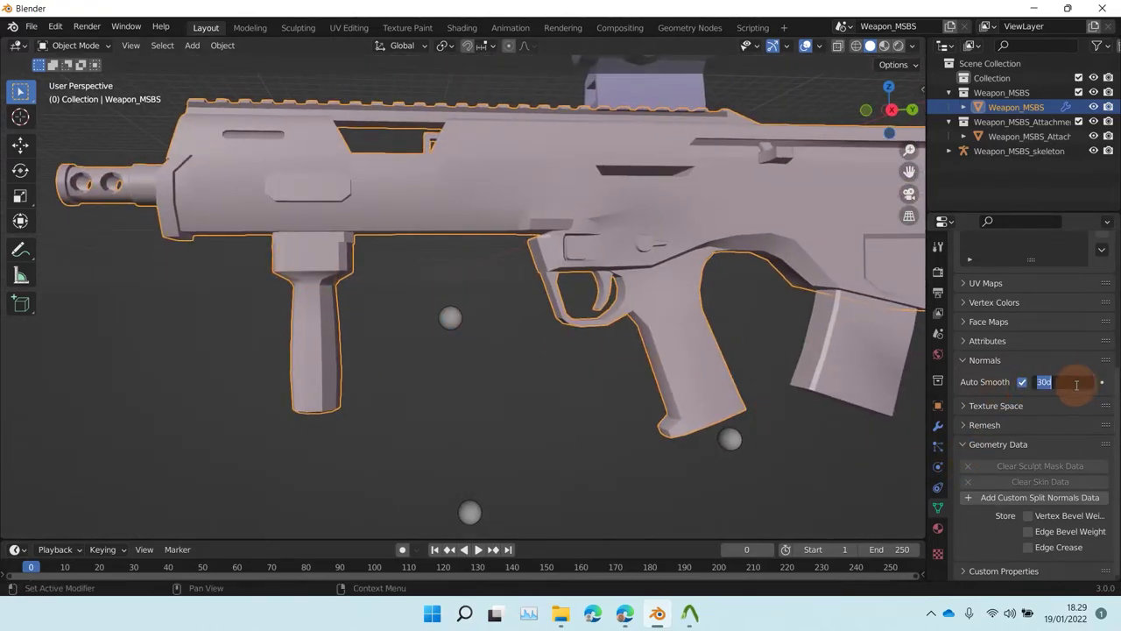
{"action": "left_click", "coordinate": [1072, 386]}
{"action": "type", "text": "40"}
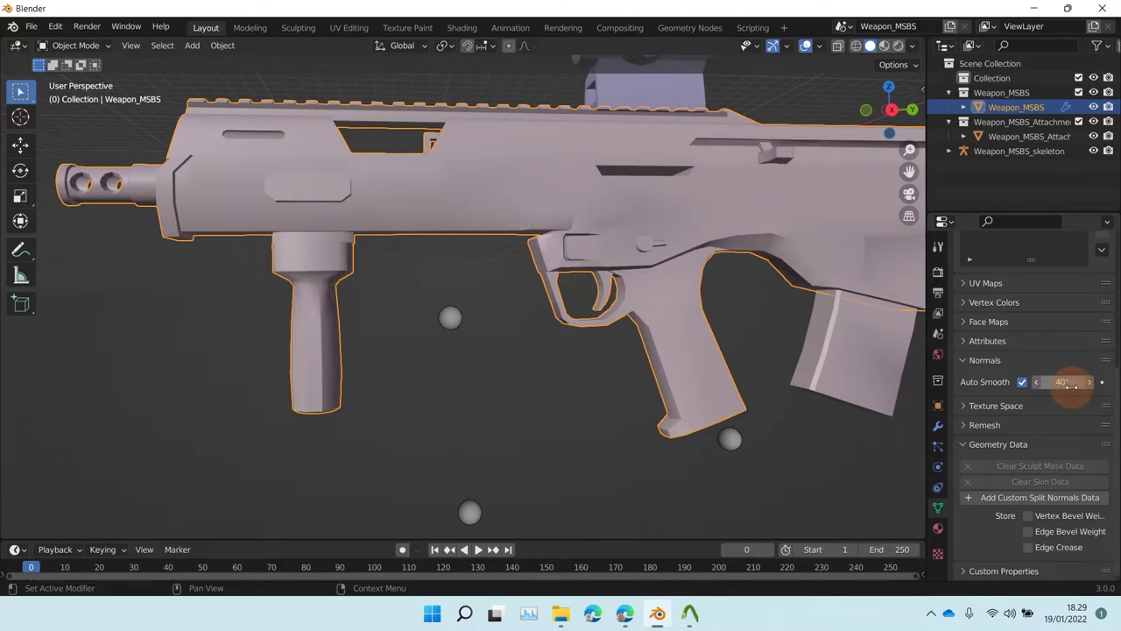
{"action": "key", "text": "Return"}
Set the Auto Smooth angle of the Weapon_MSBS mesh to 45° and deselect it.
{"action": "middle_click_drag", "start_coordinate": [450, 412], "coordinate": [473, 394]}
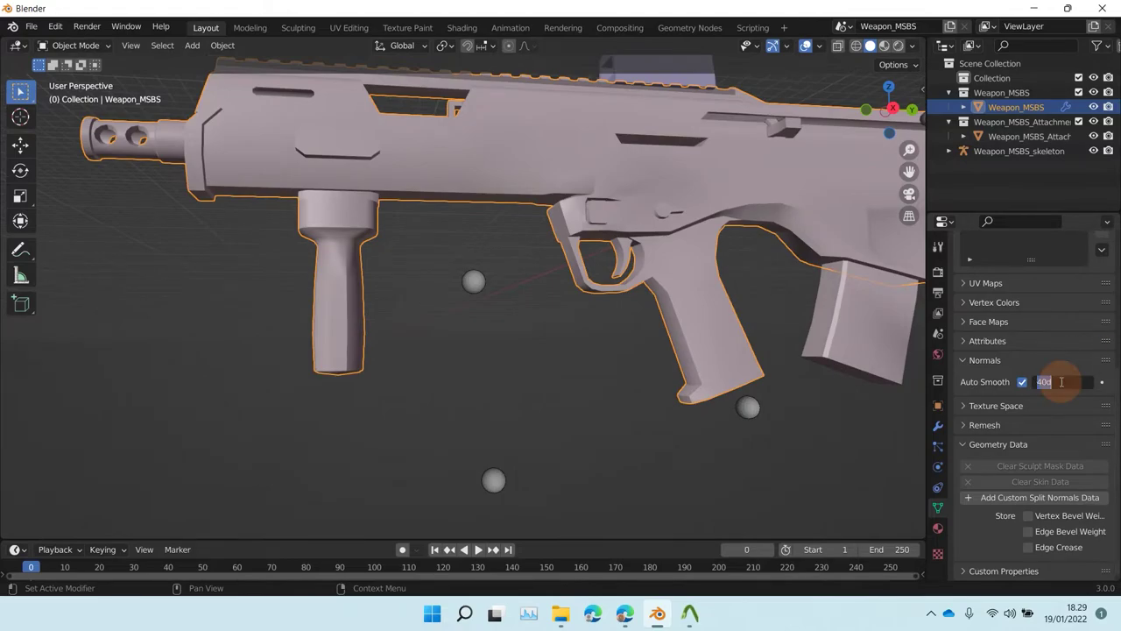
{"action": "key", "text": "Return"}
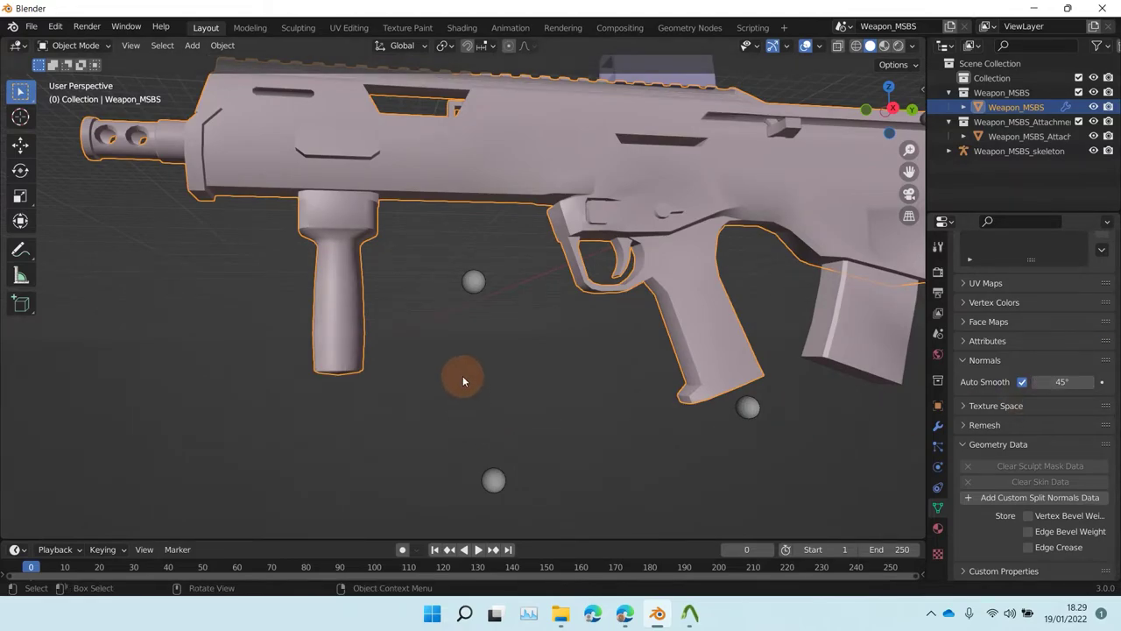
{"action": "left_click", "coordinate": [464, 385]}
Set the Auto Smooth angle of the Weapon_MSBS_Attachment mesh to 45° and deselect it.
{"action": "middle_click_drag", "start_coordinate": [470, 357], "coordinate": [513, 368]}
{"action": "scroll", "coordinate": [563, 260], "scroll_direction": "up", "scroll_amount": 2}
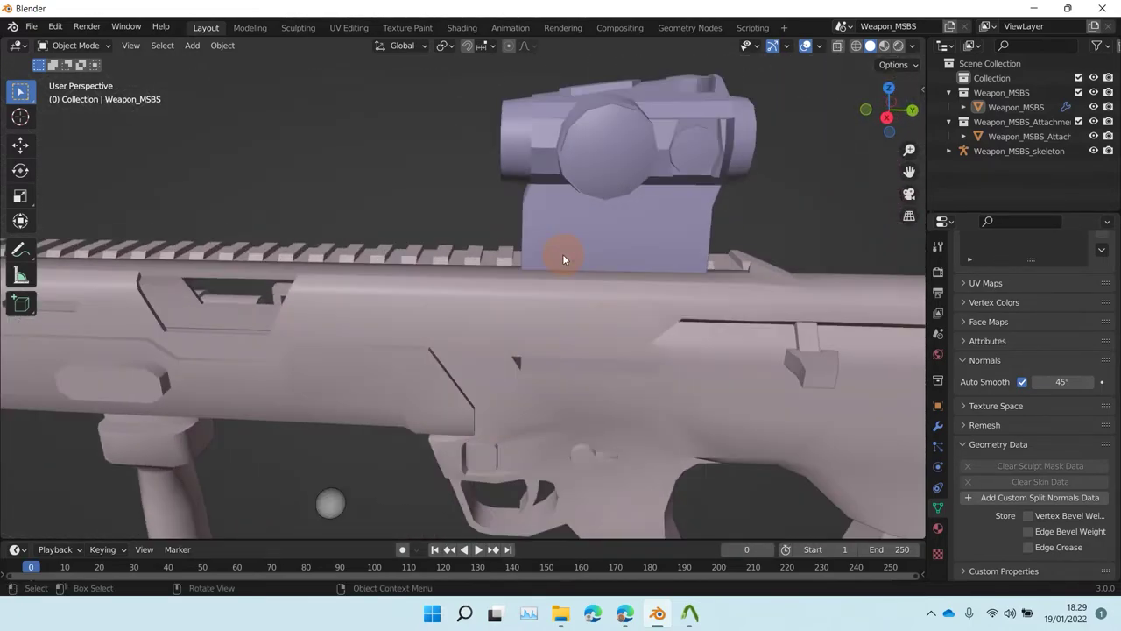
{"action": "left_click", "coordinate": [602, 147]}
{"action": "scroll", "coordinate": [745, 328], "scroll_direction": "down", "scroll_amount": 4}
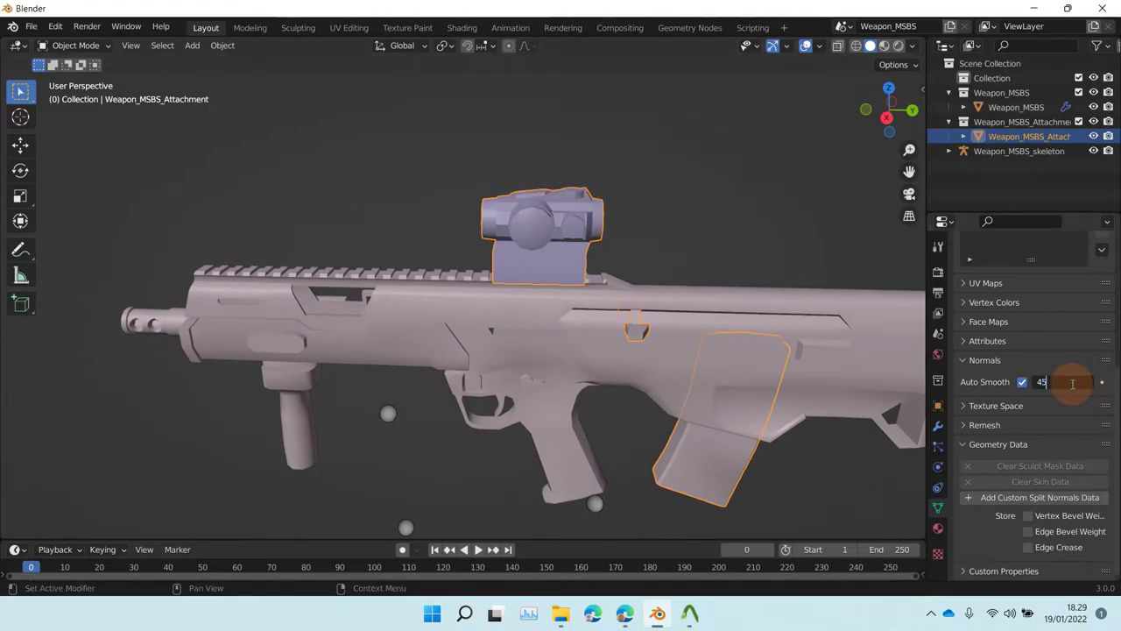
{"action": "key", "text": "Return"}
{"action": "left_click", "coordinate": [699, 201]}
{"action": "middle_click_drag", "start_coordinate": [699, 201], "coordinate": [522, 271]}
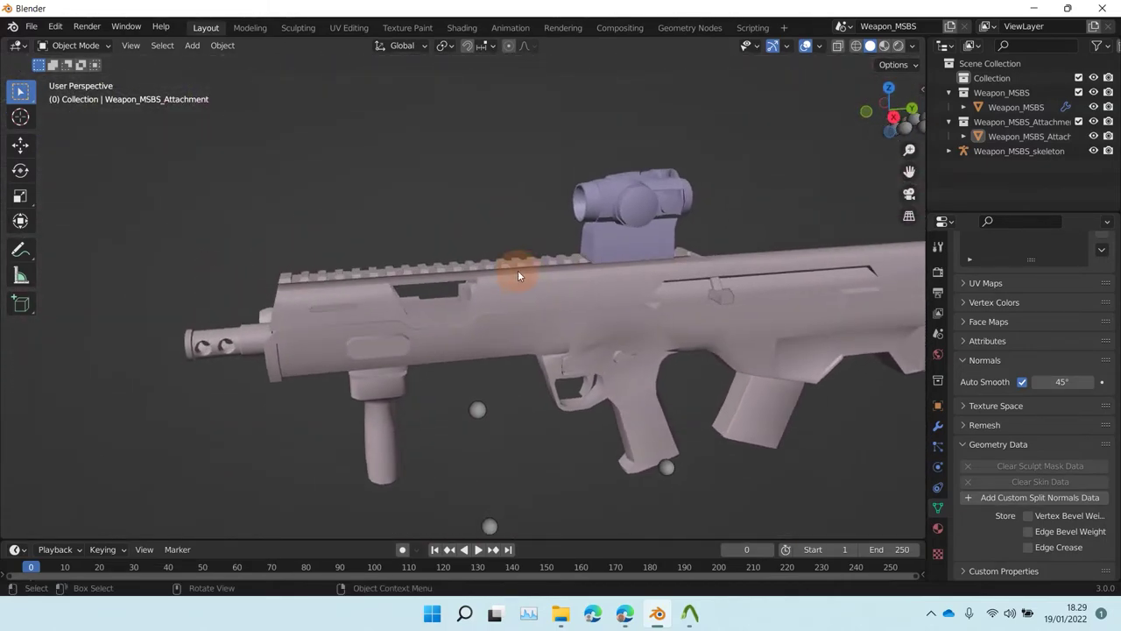
Configure the Source Engine export to the SMD format with GoldSrc as the target engine.
{"action": "scroll", "coordinate": [522, 276], "scroll_direction": "down", "scroll_amount": 3}
{"action": "left_click", "coordinate": [937, 333]}
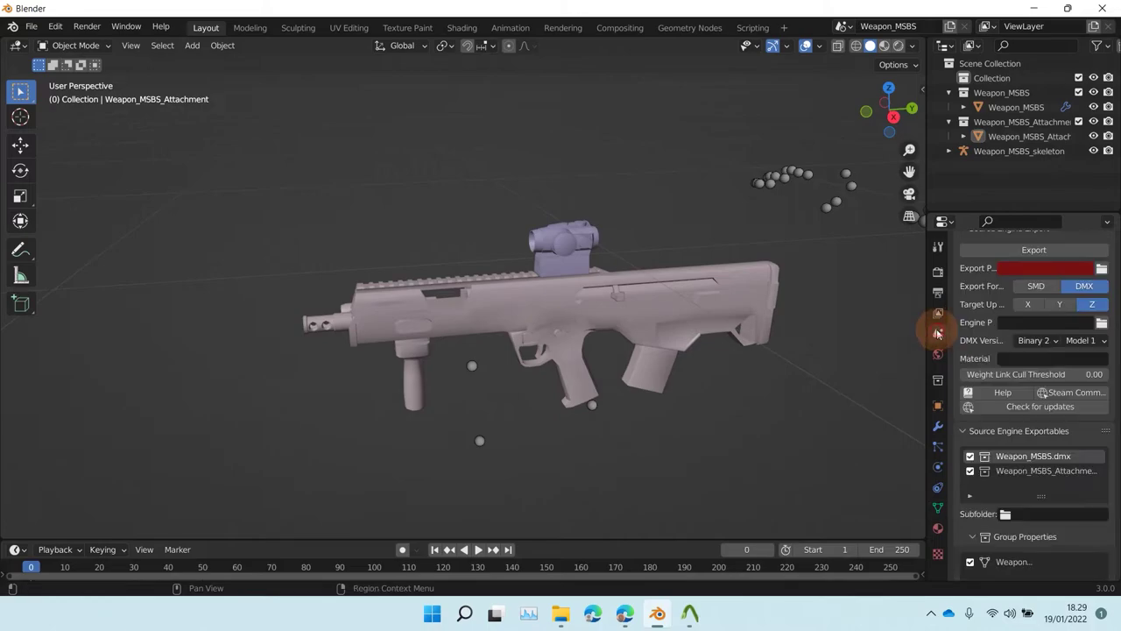
{"action": "scroll", "coordinate": [1034, 333], "scroll_direction": "up", "scroll_amount": 3}
{"action": "left_click", "coordinate": [1036, 381]}
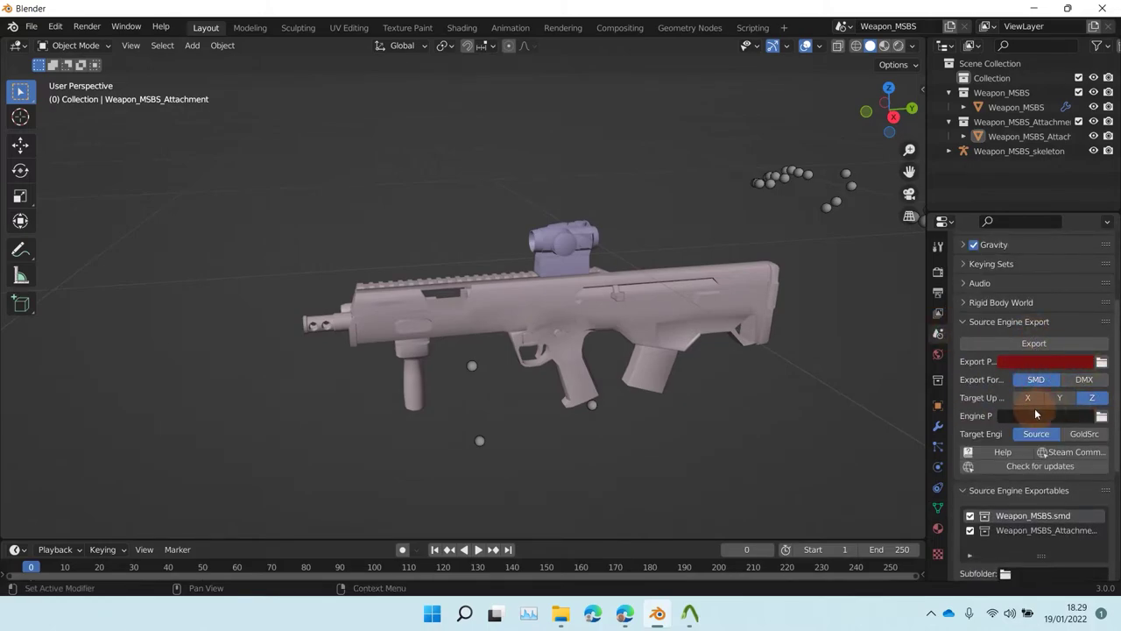
{"action": "left_click", "coordinate": [1085, 434]}
Set the export path to the Decompiled folder and export the whole scene, both weapon SMD files.
{"action": "scroll", "coordinate": [1082, 429], "scroll_direction": "up", "scroll_amount": 2}
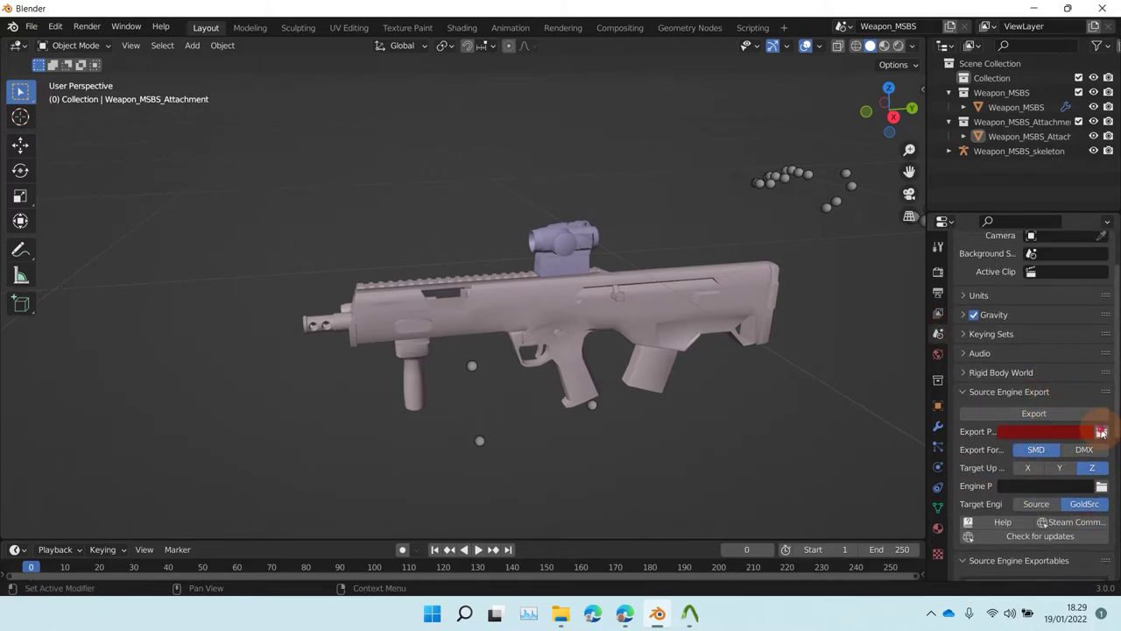
{"action": "left_click", "coordinate": [1101, 433]}
{"action": "left_click", "coordinate": [242, 401]}
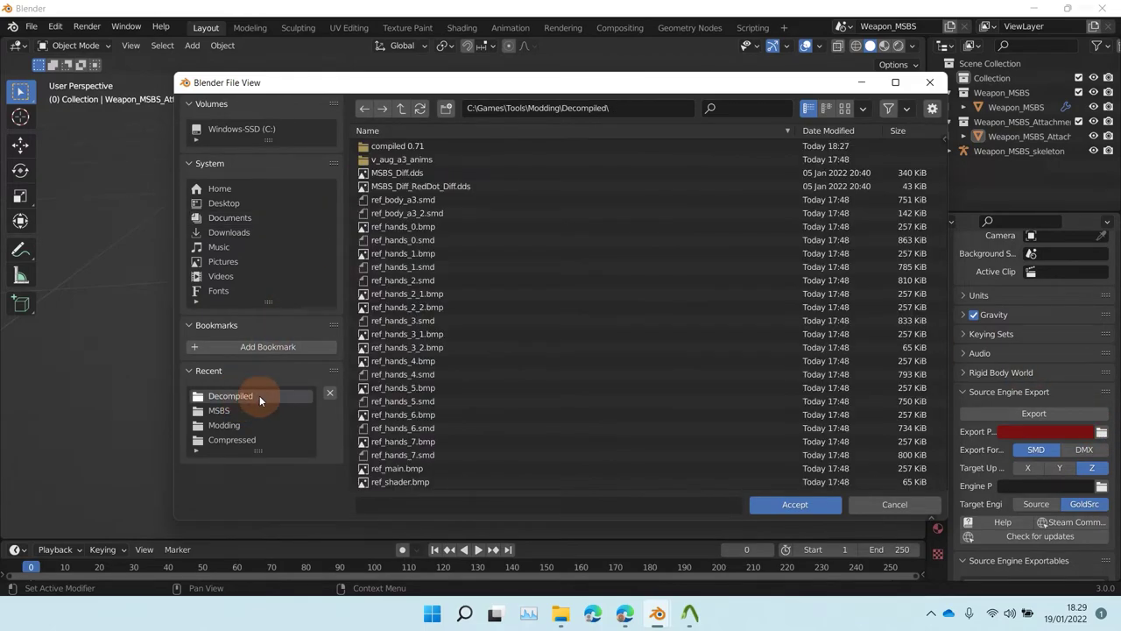
{"action": "left_click", "coordinate": [789, 505]}
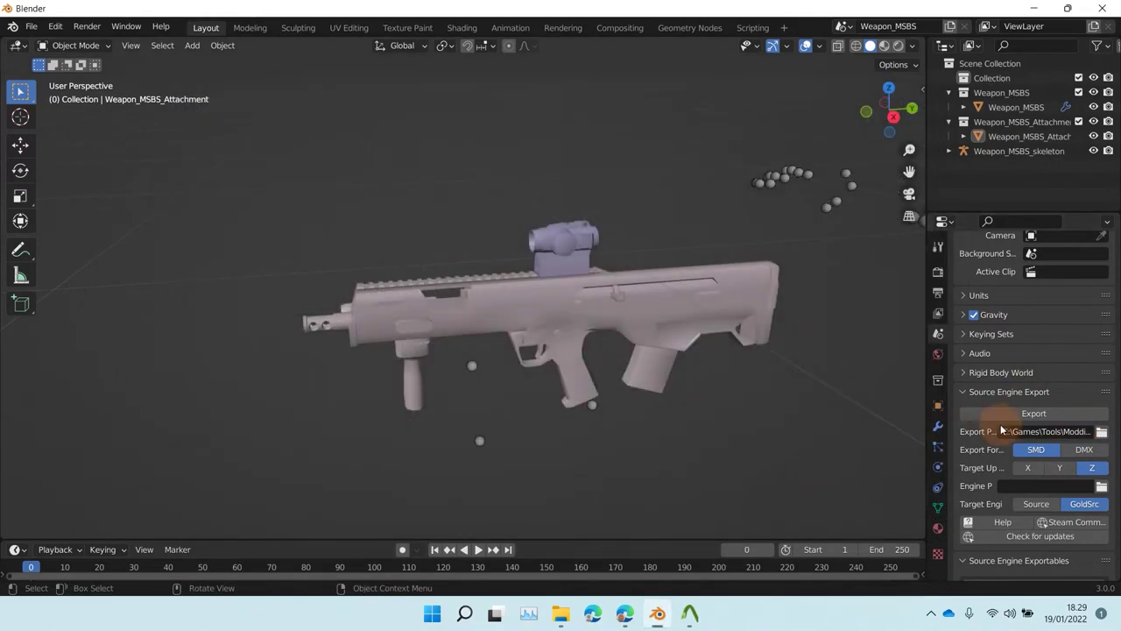
{"action": "left_click", "coordinate": [1006, 414]}
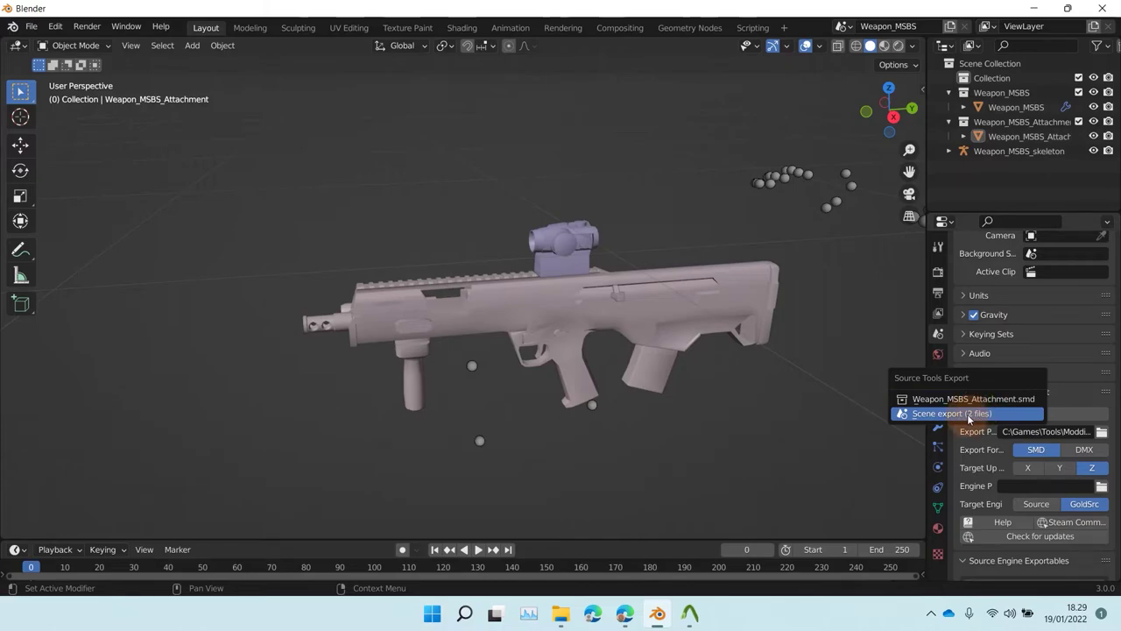
{"action": "left_click", "coordinate": [977, 415]}
{"action": "left_click", "coordinate": [555, 251]}
{"action": "left_click", "coordinate": [554, 251]}
{"action": "left_click", "coordinate": [557, 281]}
{"action": "left_click", "coordinate": [567, 311]}
{"action": "left_click", "coordinate": [568, 311]}
{"action": "left_click", "coordinate": [507, 232]}
Switch to the Decompiled folder in File Explorer to check the exported SMD files.
{"action": "mouse_move", "coordinate": [564, 621]}
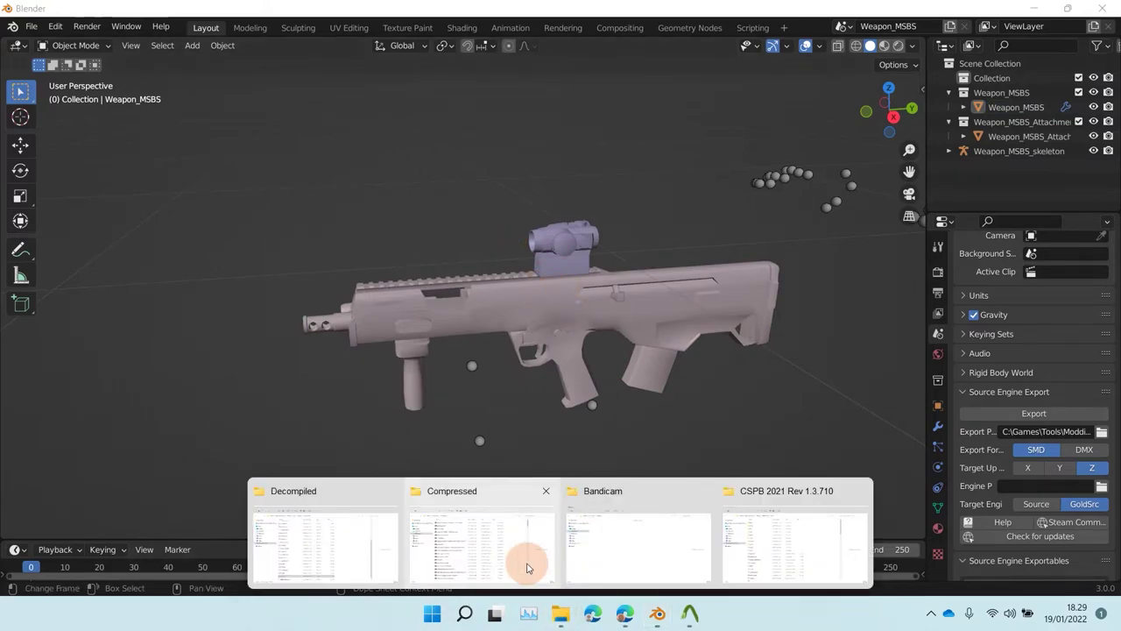
{"action": "left_click", "coordinate": [371, 551]}
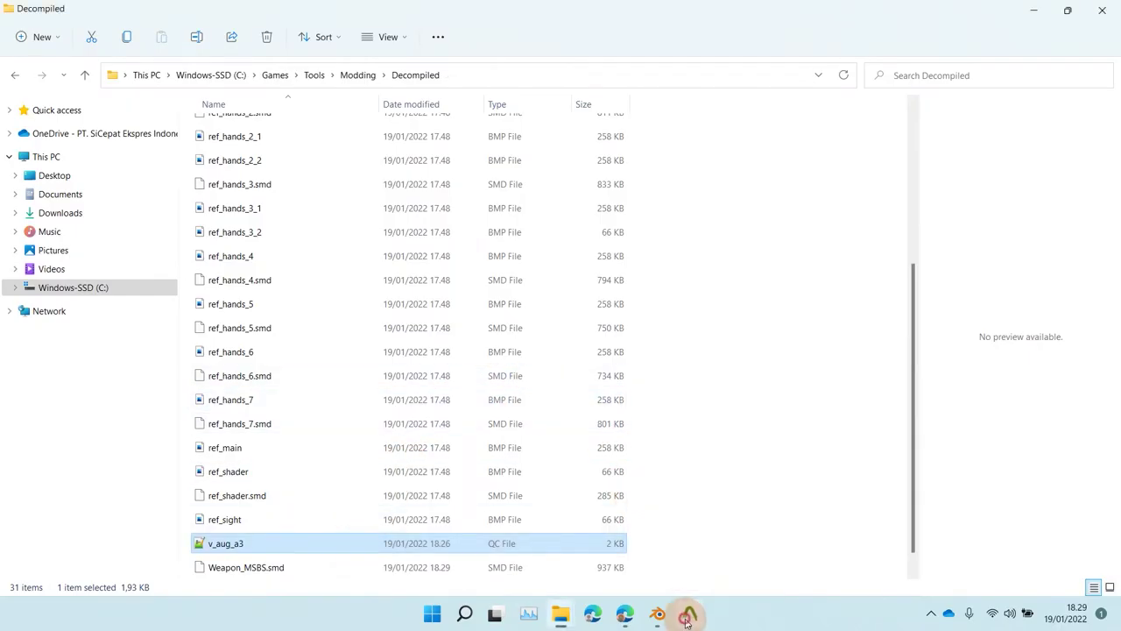
Switch to Crowbar and try to compile v_aug_a3.qc with the Counter-Strike model compiler.
{"action": "left_click", "coordinate": [690, 613]}
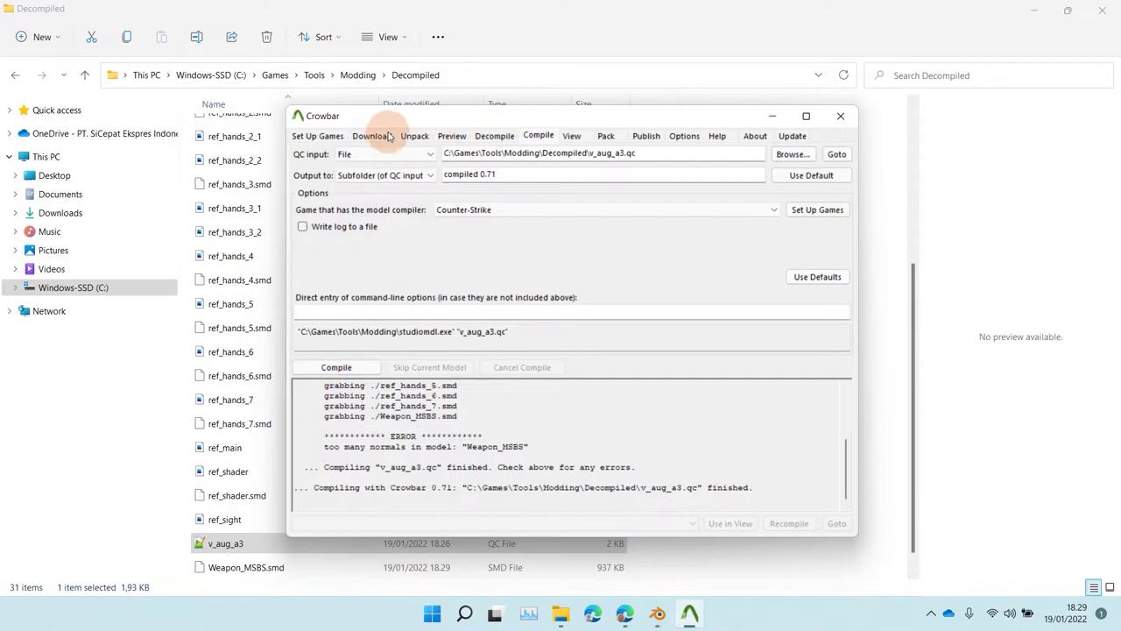
{"action": "left_click", "coordinate": [335, 367]}
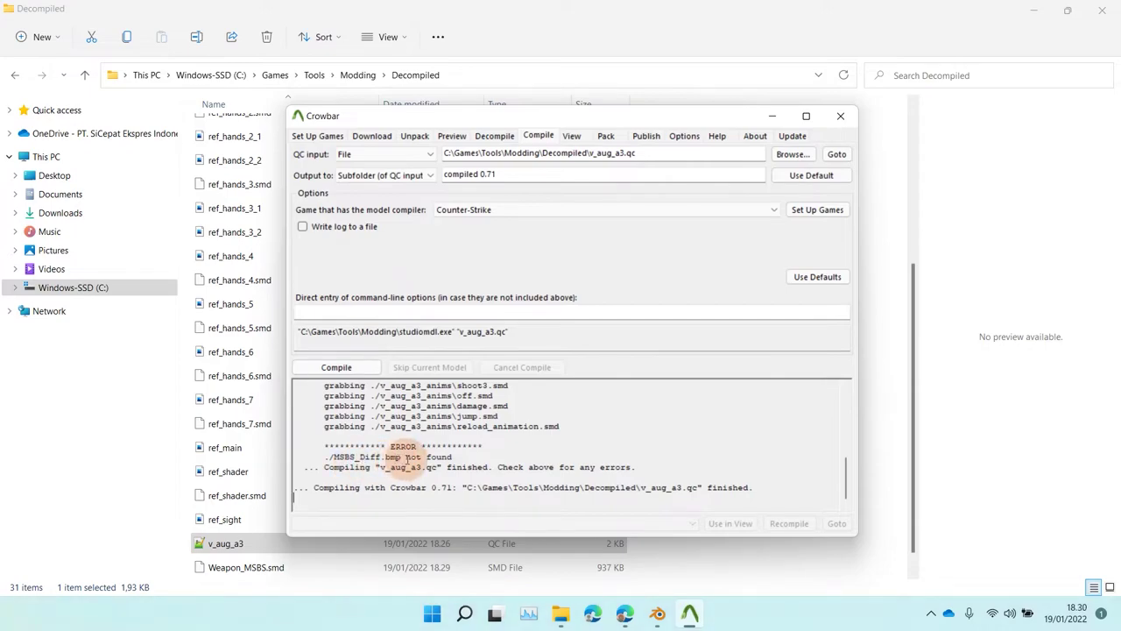
Check the file type of the MSBS_Diff_RedDot_Diff texture in the Decompiled folder through its file properties.
{"action": "scroll", "coordinate": [232, 221], "scroll_direction": "up", "scroll_amount": 4}
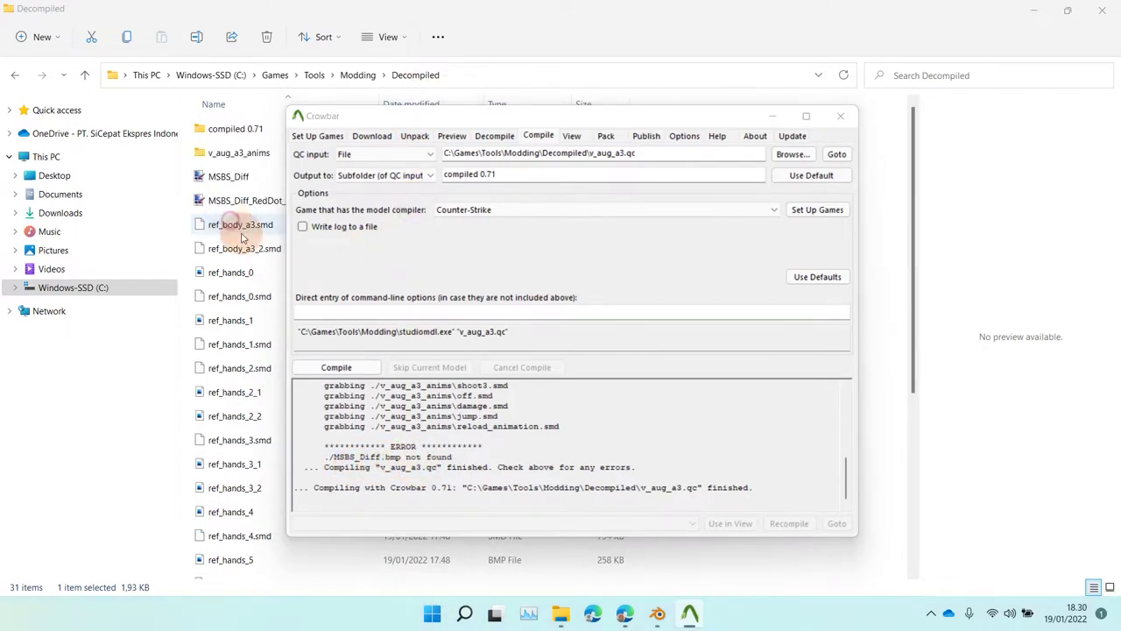
{"action": "left_click", "coordinate": [468, 229]}
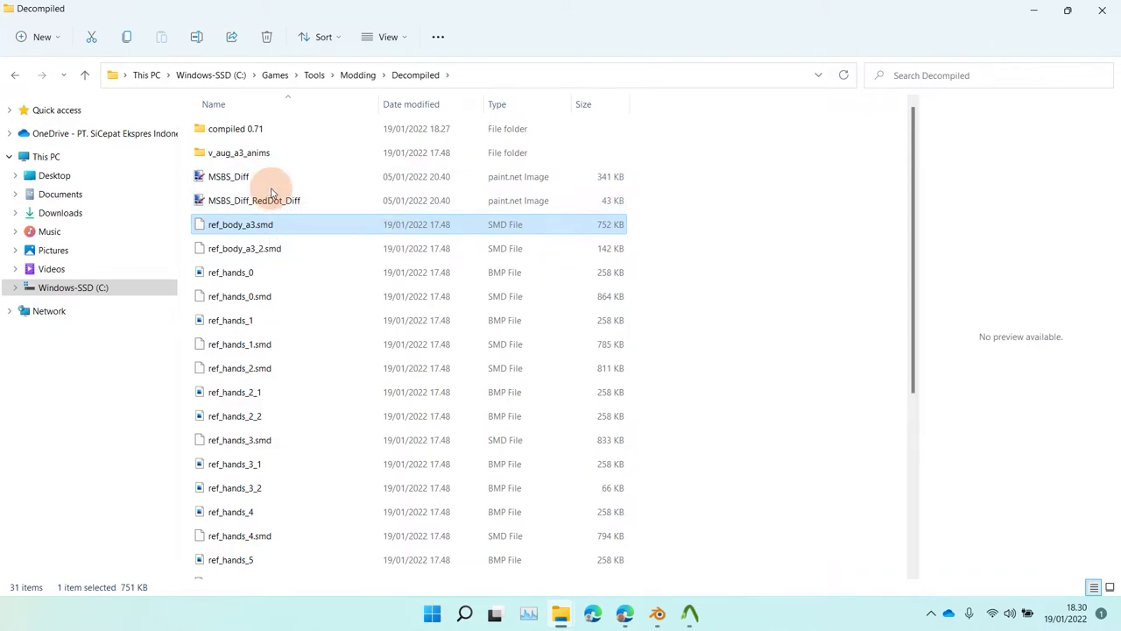
{"action": "left_click", "coordinate": [265, 199]}
{"action": "right_click", "coordinate": [261, 200]}
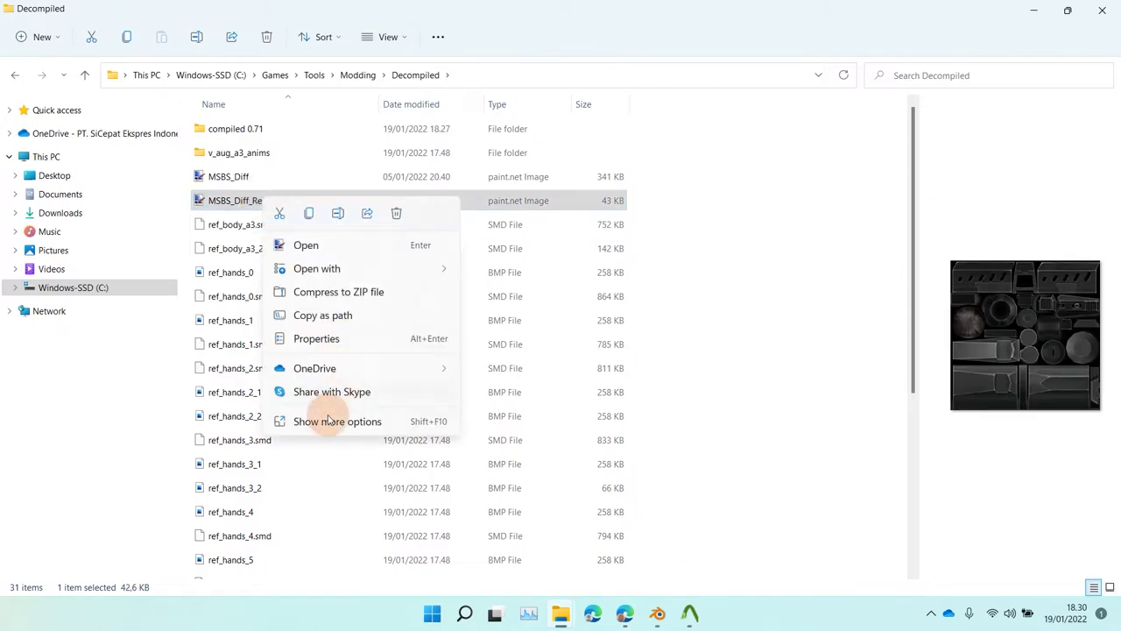
{"action": "left_click", "coordinate": [317, 339]}
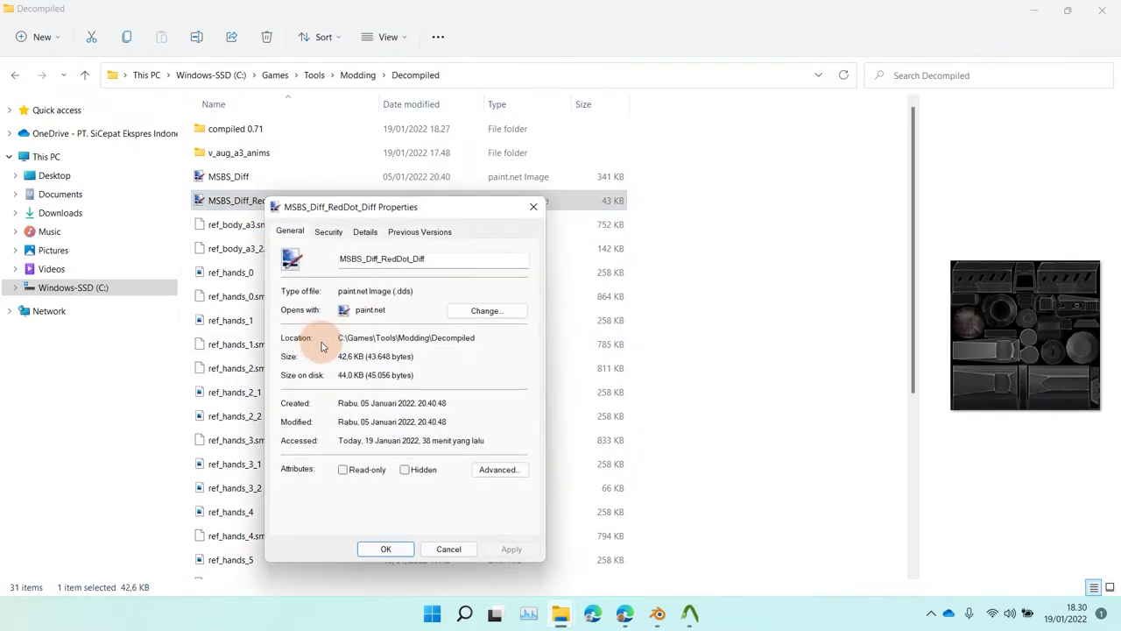
{"action": "left_click_drag", "start_coordinate": [391, 290], "coordinate": [435, 287]}
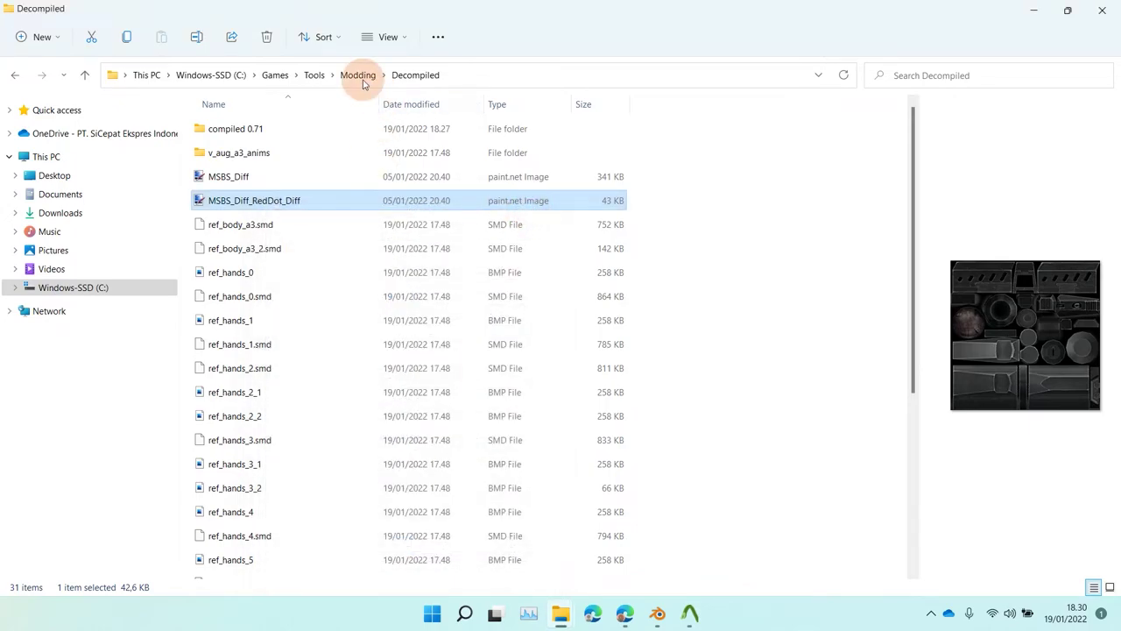
Move the BMP textures MSBS_Diff and MSBS_Diff_RedDot_Diff from the Weapon_MSBS folder into the Decompiled folder.
{"action": "left_click", "coordinate": [359, 76]}
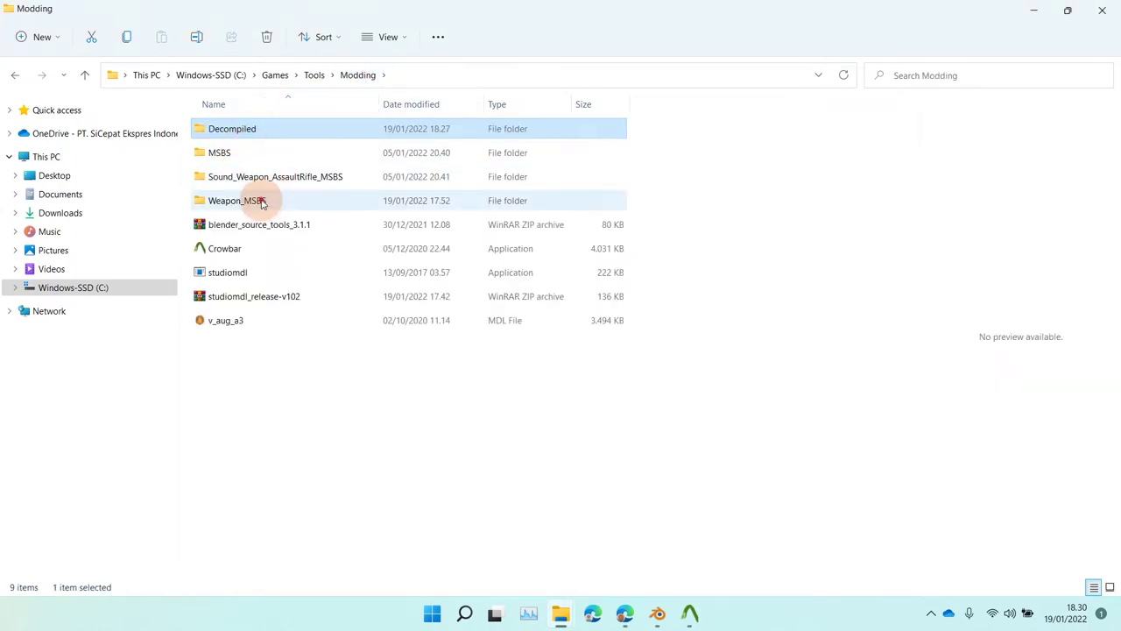
{"action": "double_click", "coordinate": [261, 201]}
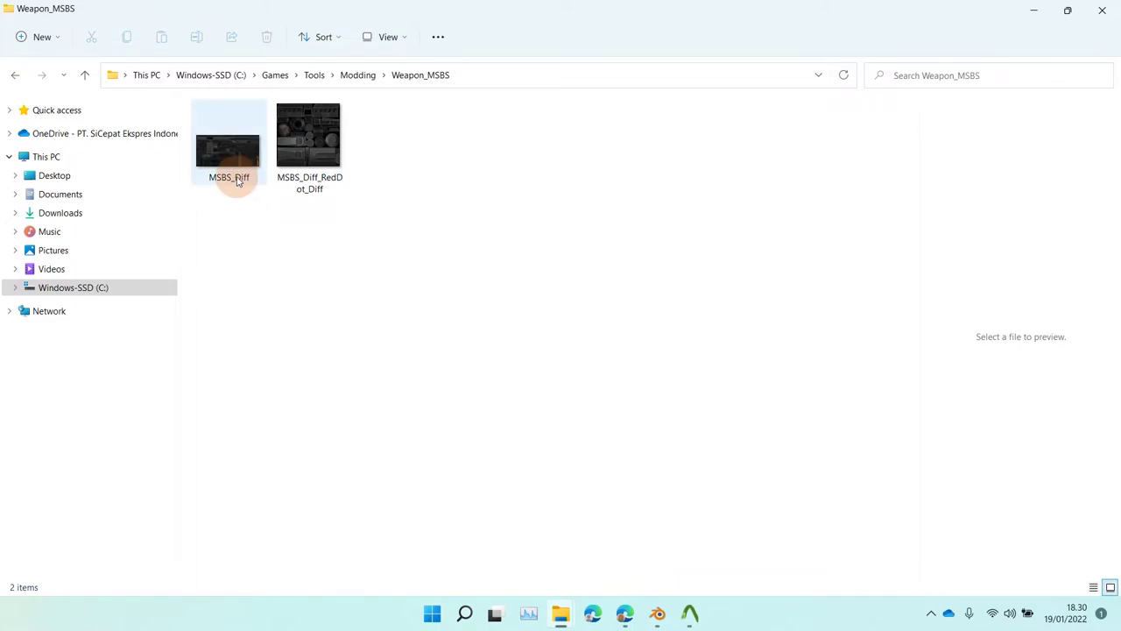
{"action": "left_click", "coordinate": [237, 178]}
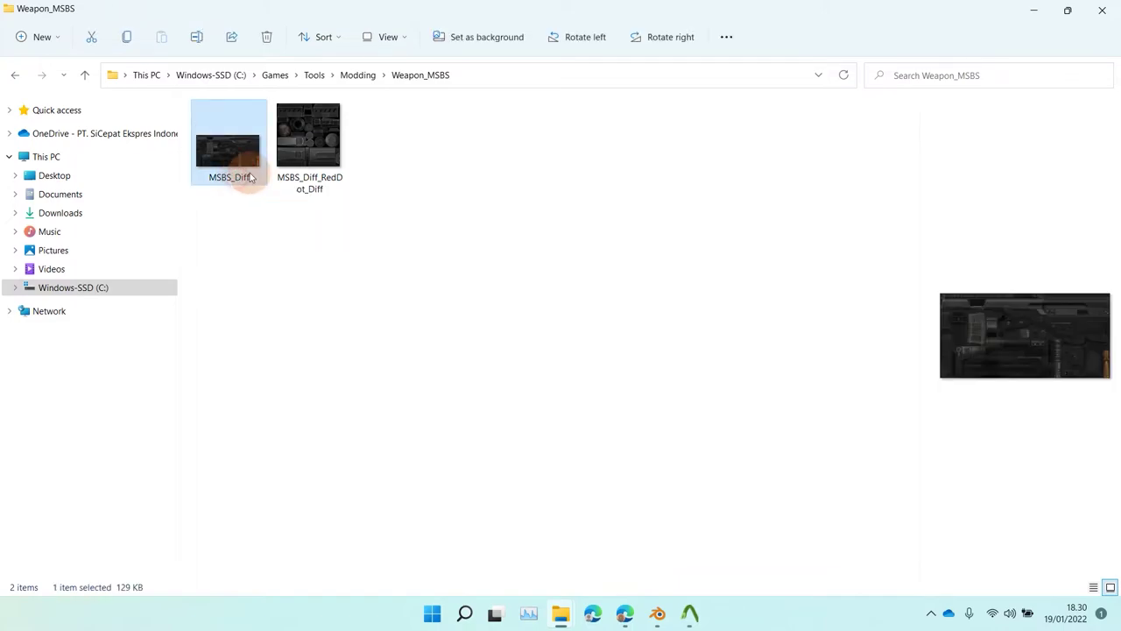
{"action": "left_click", "coordinate": [306, 150], "text": "shift"}
{"action": "left_click", "coordinate": [359, 77]}
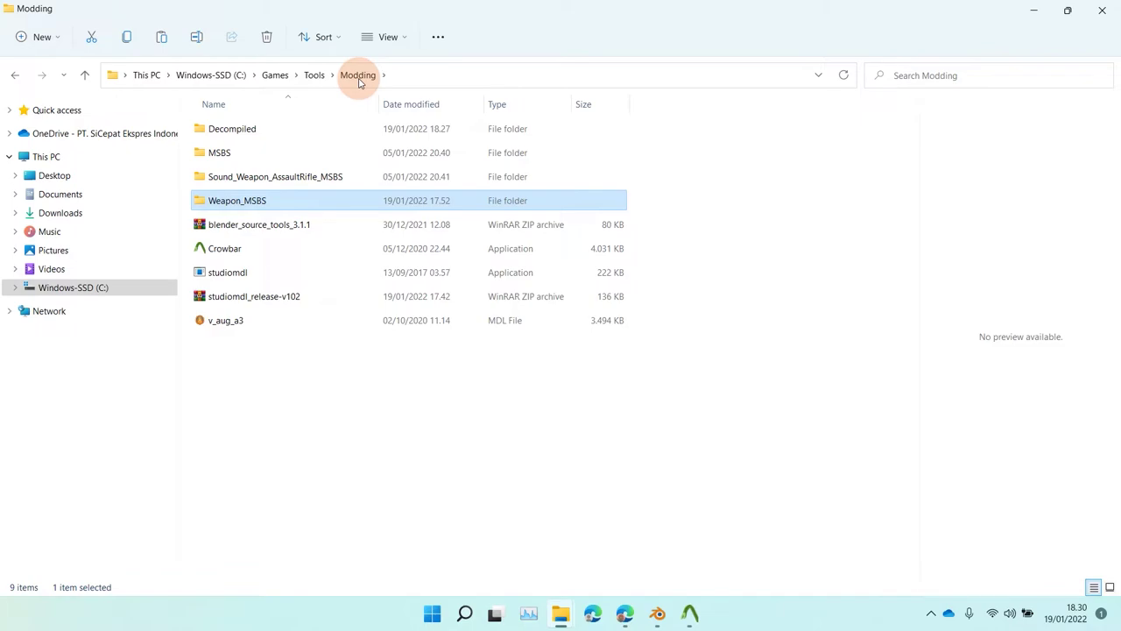
{"action": "double_click", "coordinate": [248, 127]}
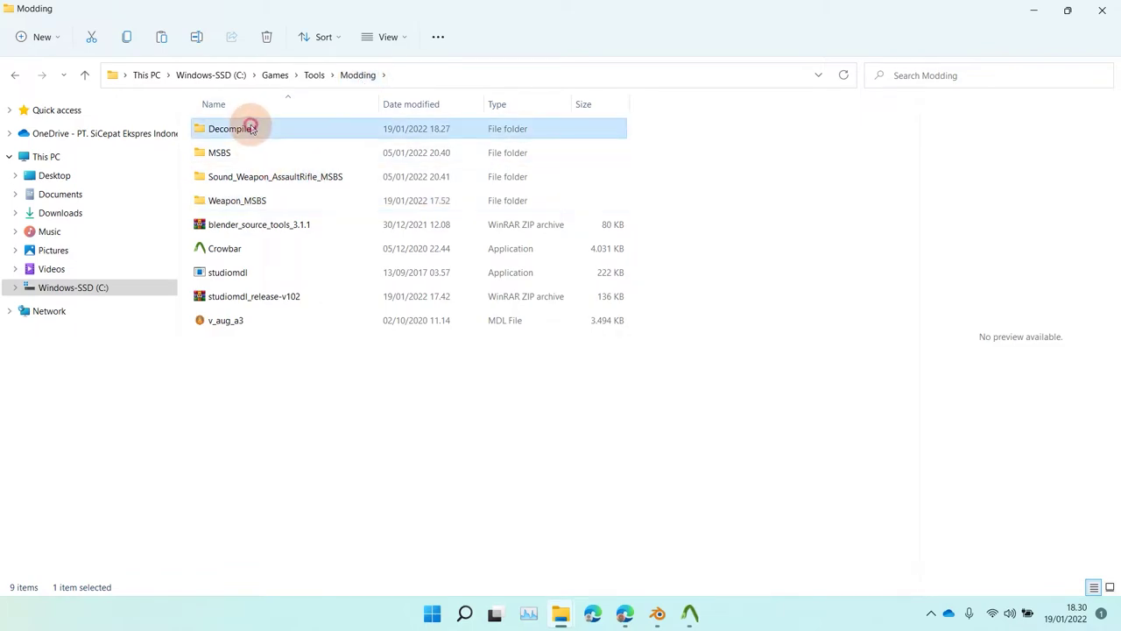
{"action": "key", "text": "ctrl+v"}
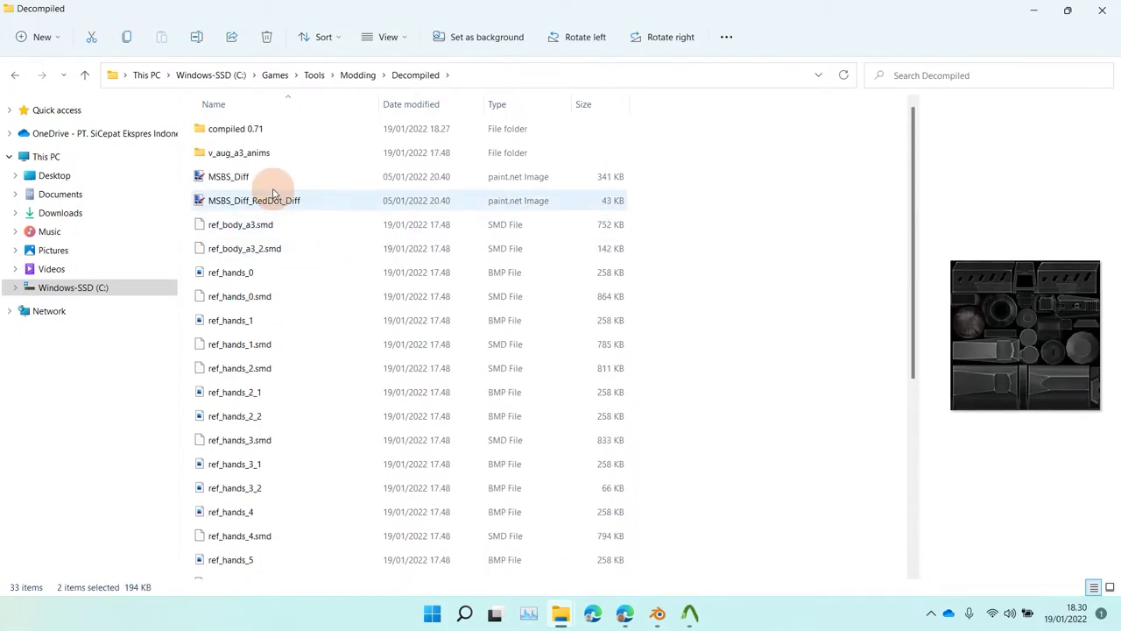
Move the DDS versions of MSBS_Diff and MSBS_Diff_RedDot_Diff from Decompiled into Weapon_MSBS and return to the Decompiled folder.
{"action": "left_click", "coordinate": [261, 198]}
{"action": "left_click", "coordinate": [256, 180], "text": "ctrl"}
{"action": "left_click", "coordinate": [359, 75]}
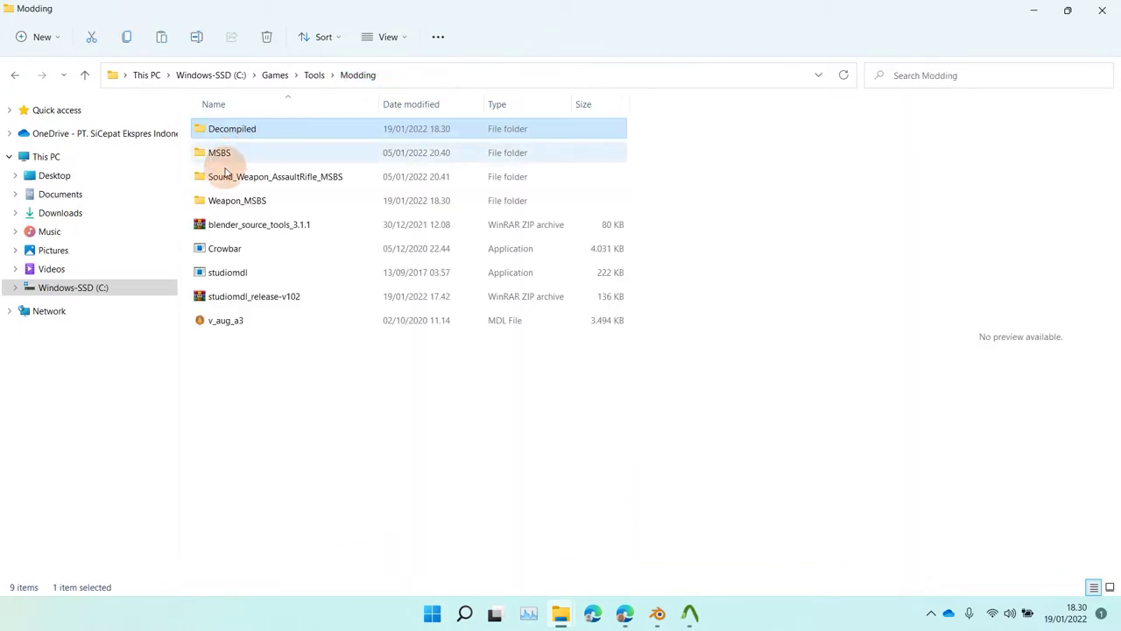
{"action": "left_click", "coordinate": [232, 200]}
{"action": "double_click", "coordinate": [232, 200]}
{"action": "key", "text": "ctrl+v"}
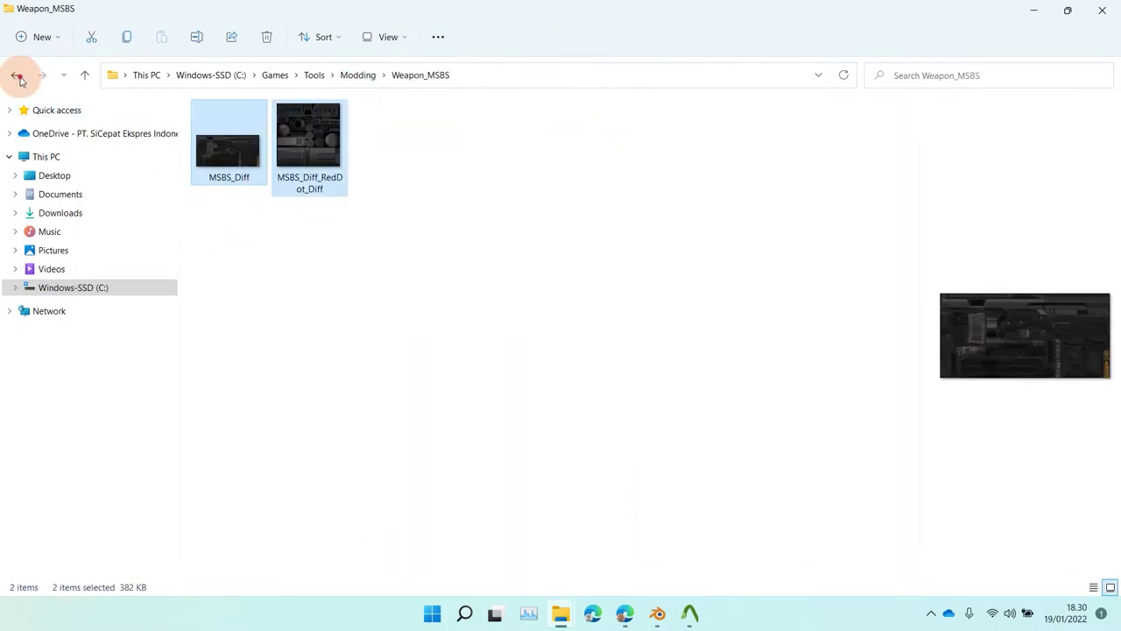
{"action": "left_click", "coordinate": [15, 75]}
{"action": "left_click", "coordinate": [16, 76]}
{"action": "scroll", "coordinate": [394, 416], "scroll_direction": "down", "scroll_amount": 5}
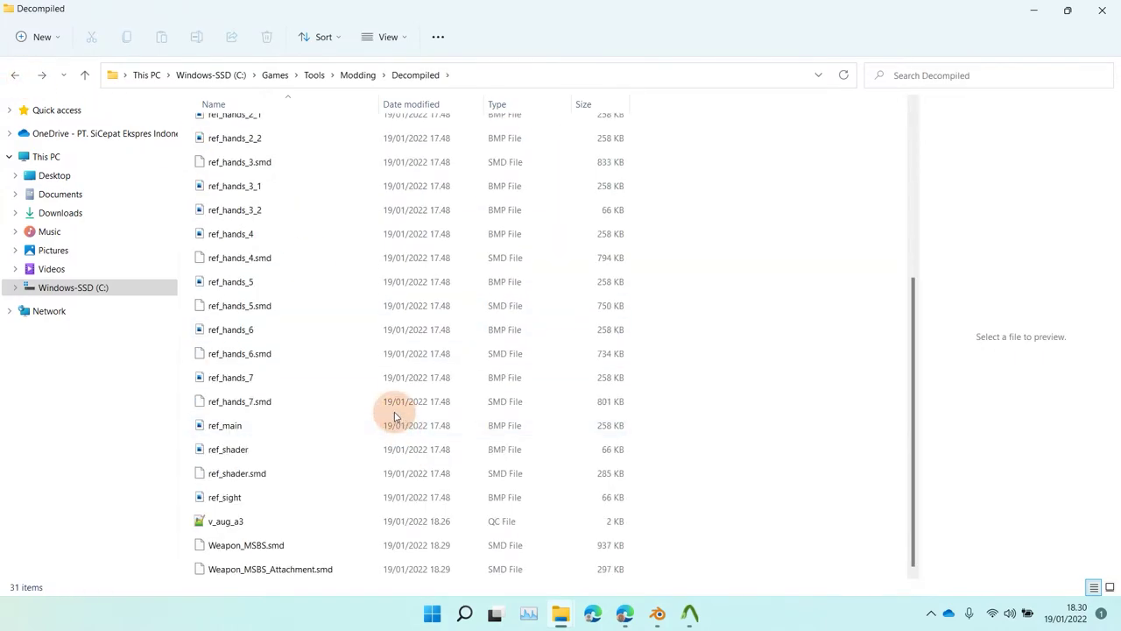
Compile v_aug_a3.qc again in Crowbar and review the end of the compile log.
{"action": "left_click", "coordinate": [692, 617]}
{"action": "left_click", "coordinate": [343, 375]}
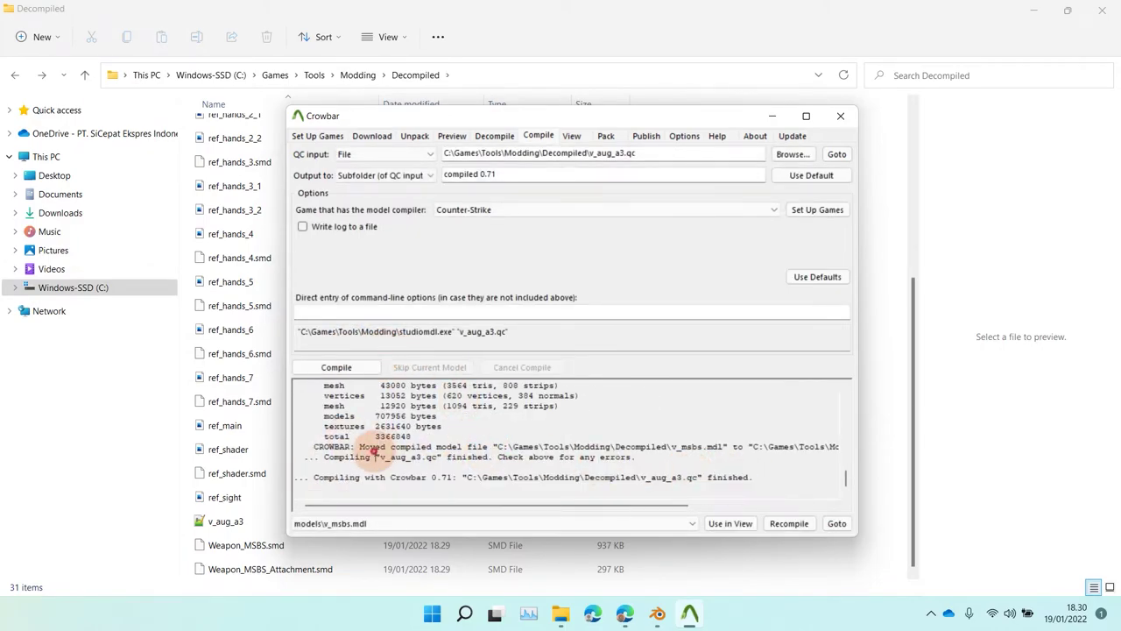
{"action": "scroll", "coordinate": [484, 445], "scroll_direction": "up", "scroll_amount": 2}
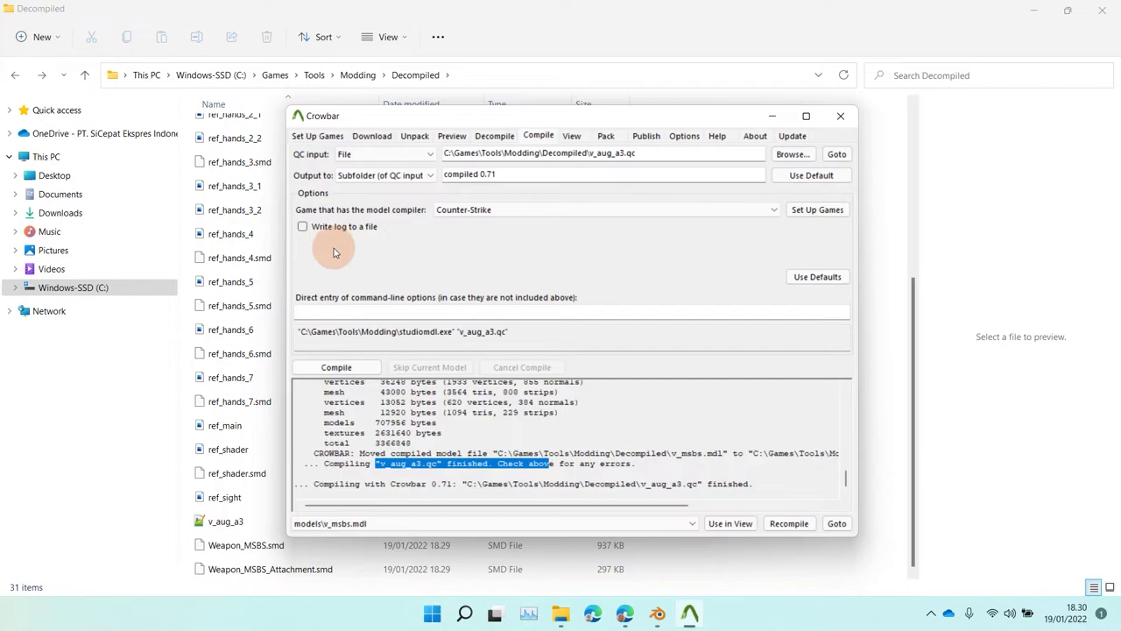
In File Explorer, open the models folder inside compiled 0.71 to locate the compiled v_msbs model.
{"action": "left_click", "coordinate": [270, 230]}
{"action": "scroll", "coordinate": [283, 233], "scroll_direction": "up", "scroll_amount": 5}
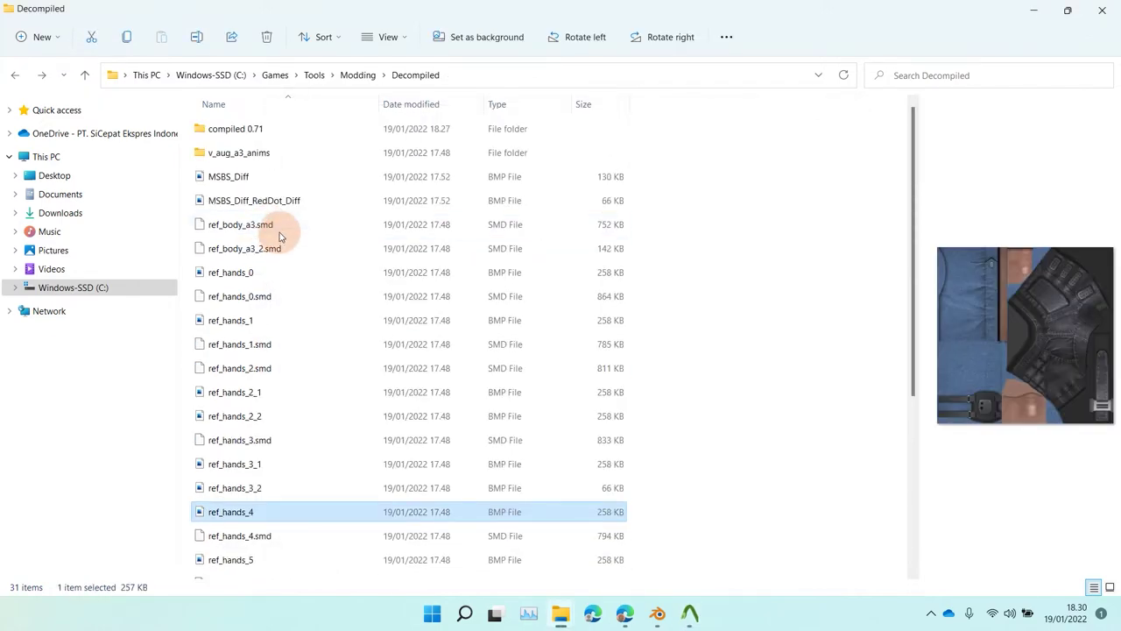
{"action": "left_click", "coordinate": [251, 124]}
{"action": "double_click", "coordinate": [252, 123]}
{"action": "double_click", "coordinate": [250, 130]}
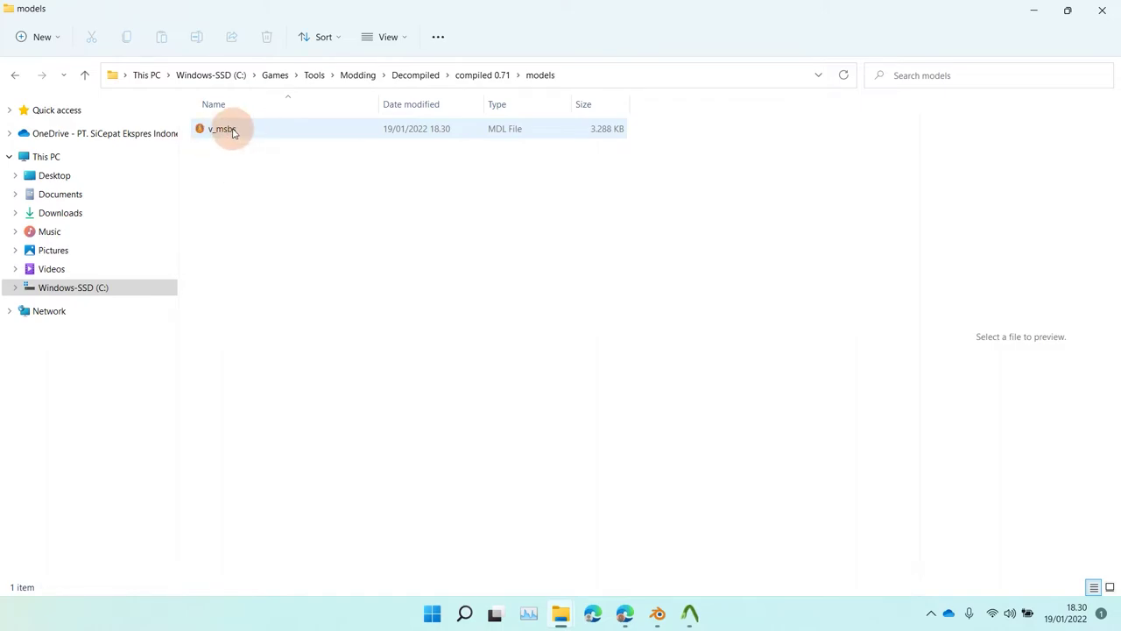
View the Half-Life Asset Manager V1.3.0 release on GitHub in the browser and return to the models folder.
{"action": "left_click", "coordinate": [611, 613]}
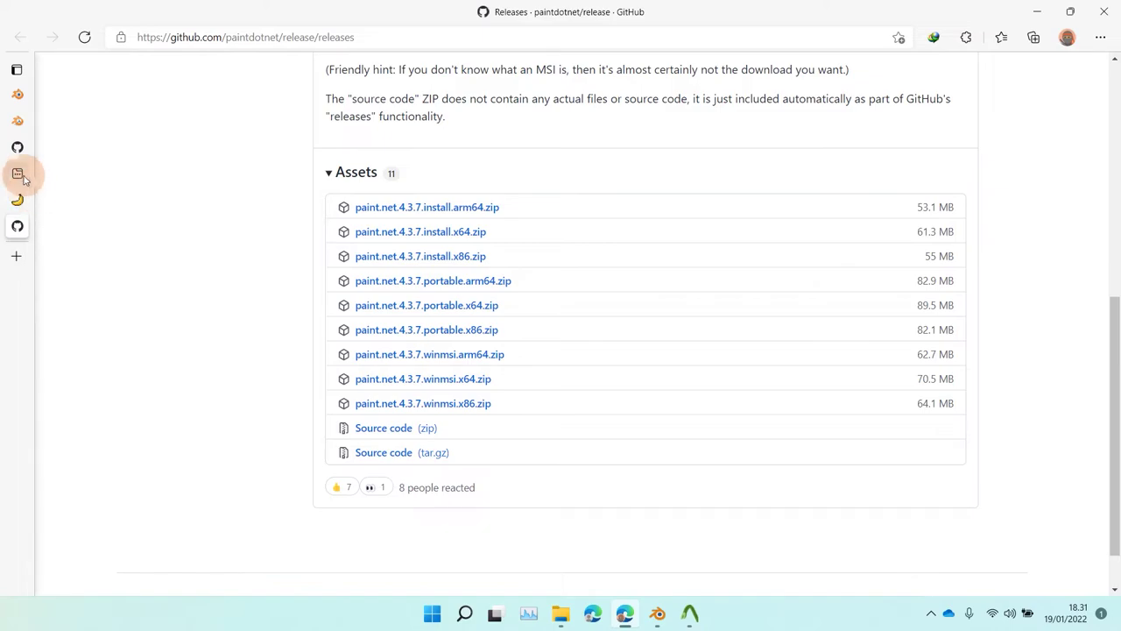
{"action": "left_click", "coordinate": [17, 147]}
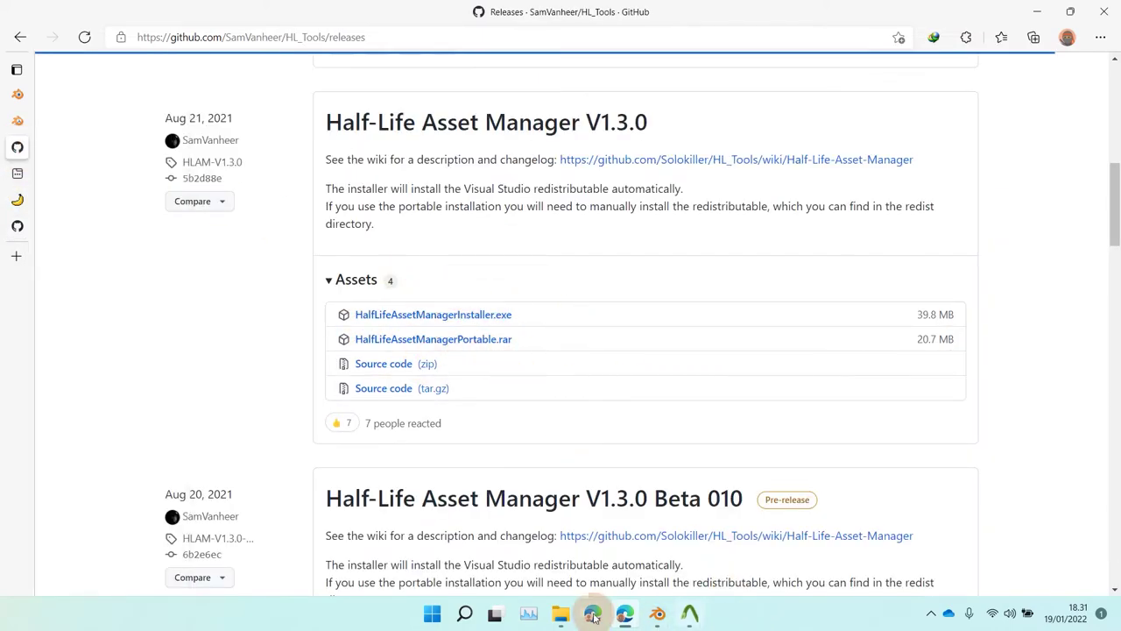
{"action": "mouse_move", "coordinate": [562, 613]}
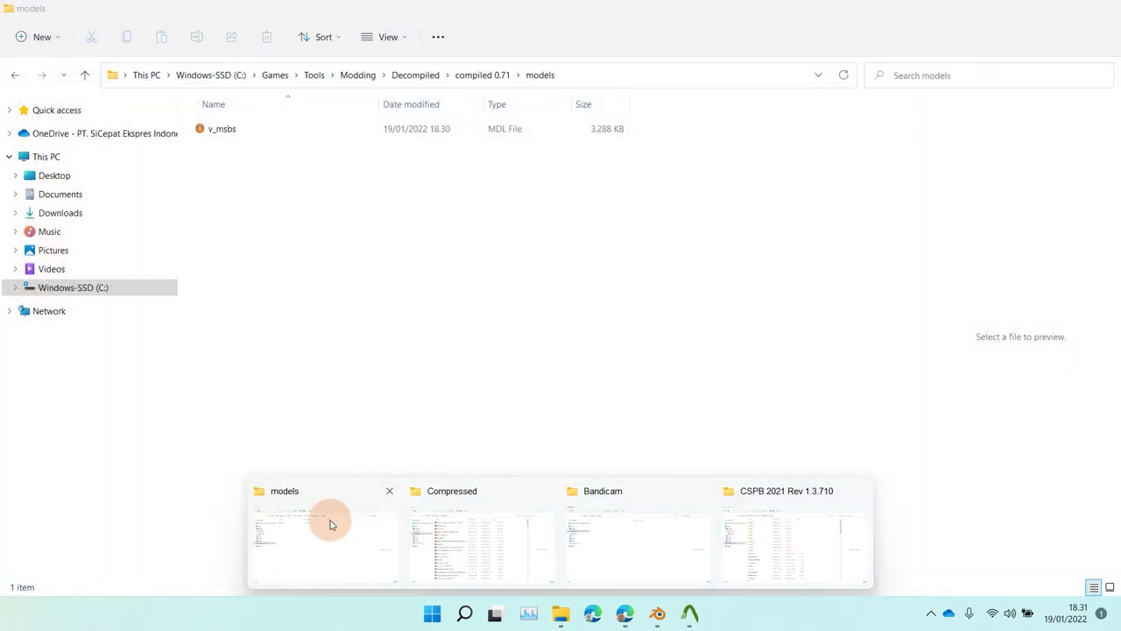
{"action": "left_click", "coordinate": [325, 517]}
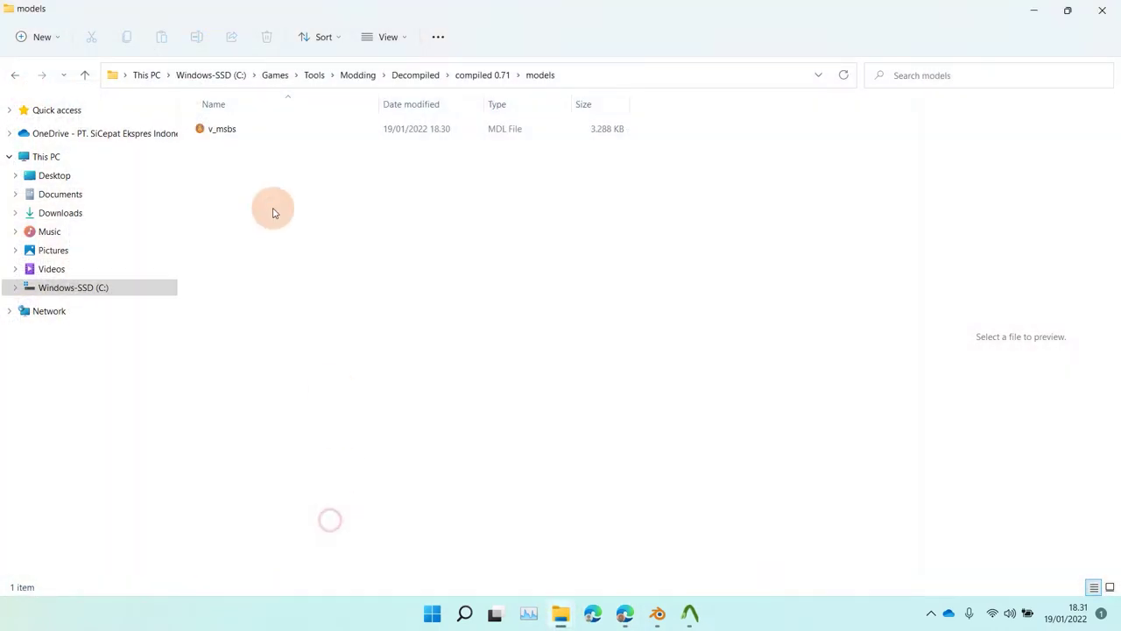
Set HLMV as the default app for .mdl files through the properties of v_msbs.
{"action": "left_click", "coordinate": [226, 134]}
{"action": "right_click", "coordinate": [226, 134]}
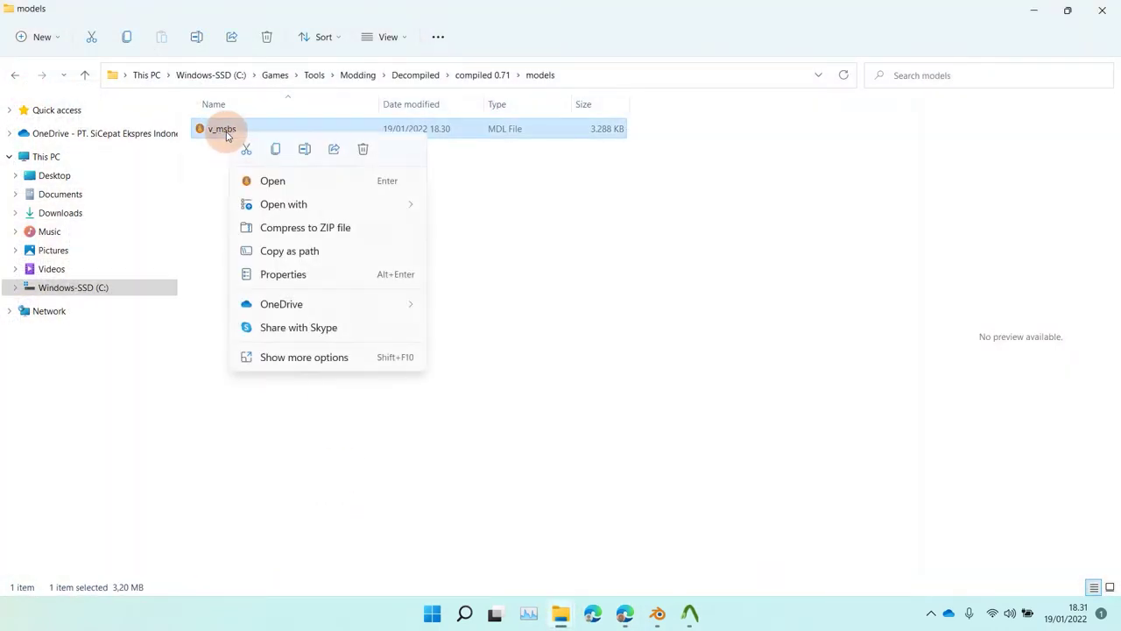
{"action": "left_click", "coordinate": [342, 356]}
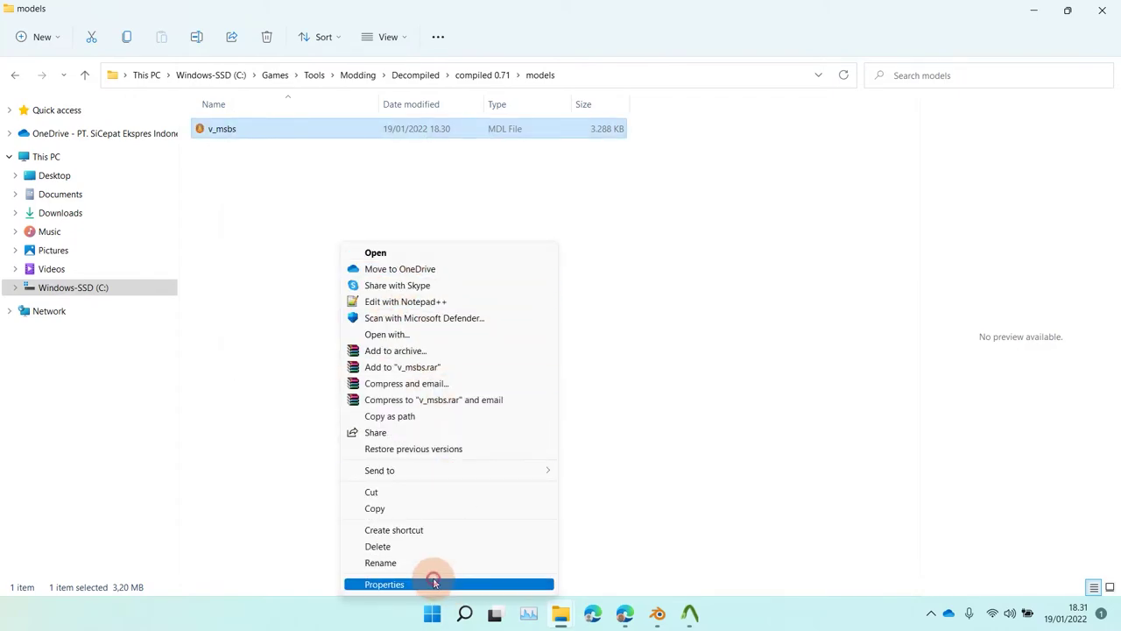
{"action": "left_click", "coordinate": [433, 583]}
{"action": "left_click", "coordinate": [435, 247]}
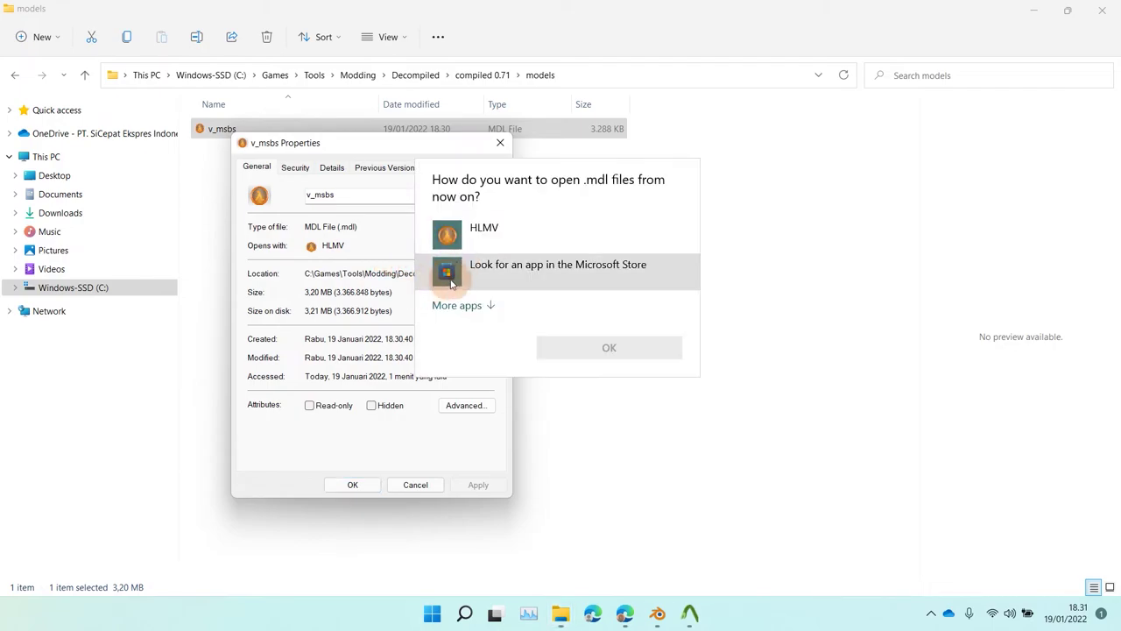
{"action": "left_click", "coordinate": [495, 230]}
{"action": "left_click", "coordinate": [592, 346]}
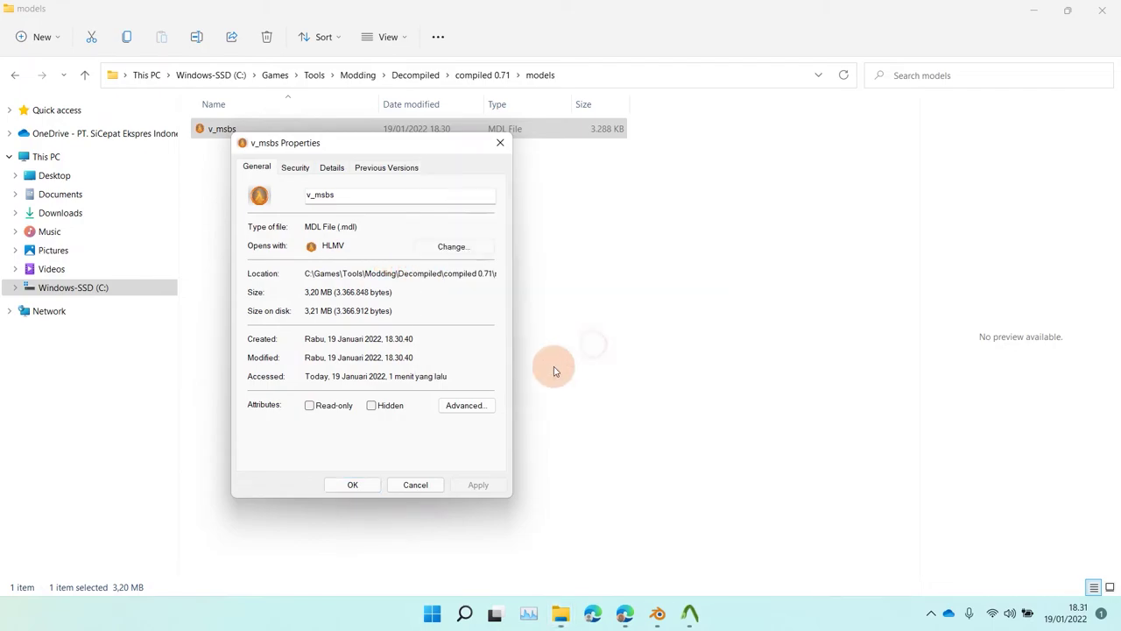
{"action": "left_click", "coordinate": [355, 482]}
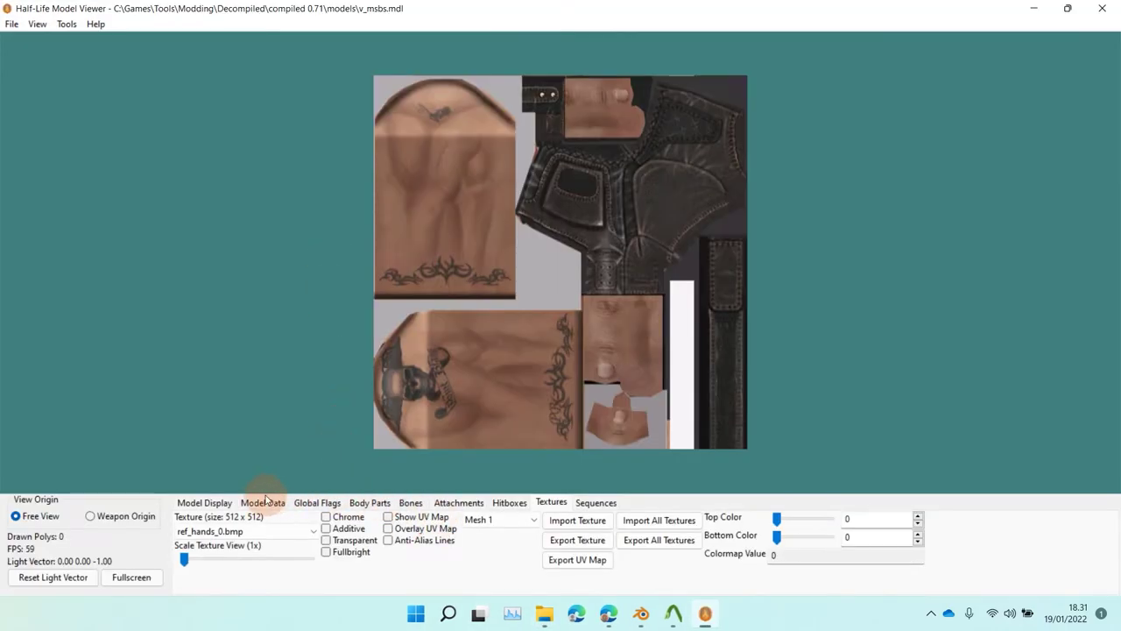
In Half-Life Model Viewer, display the v_msbs model from the weapon origin and play its reload sequence.
{"action": "left_click", "coordinate": [206, 504]}
{"action": "left_click", "coordinate": [99, 519]}
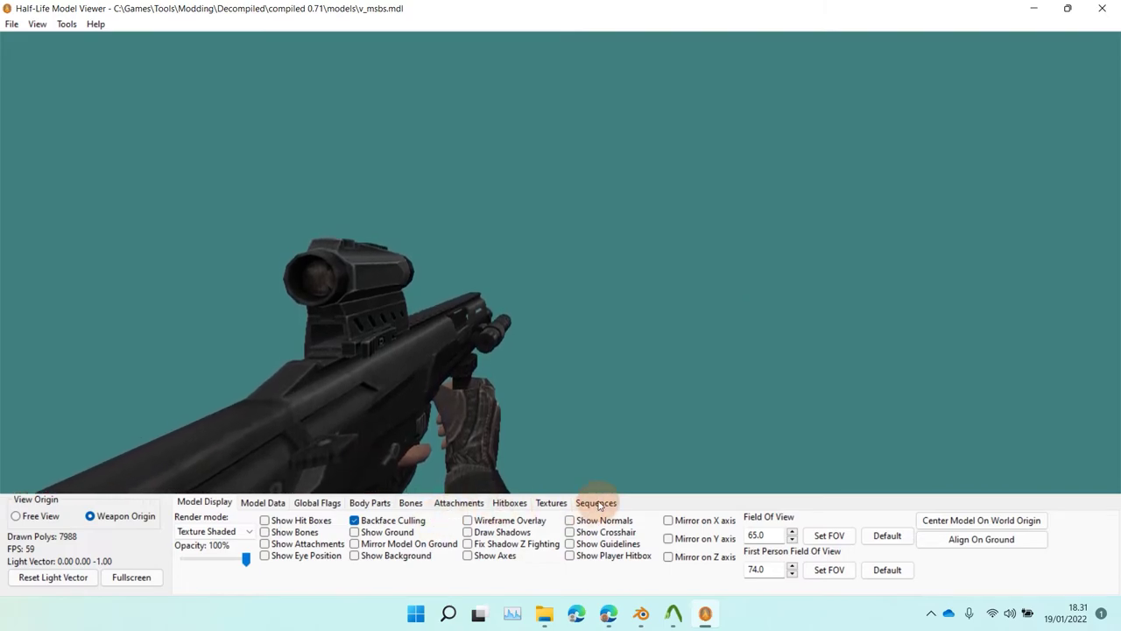
{"action": "left_click", "coordinate": [600, 505]}
{"action": "left_click", "coordinate": [219, 529]}
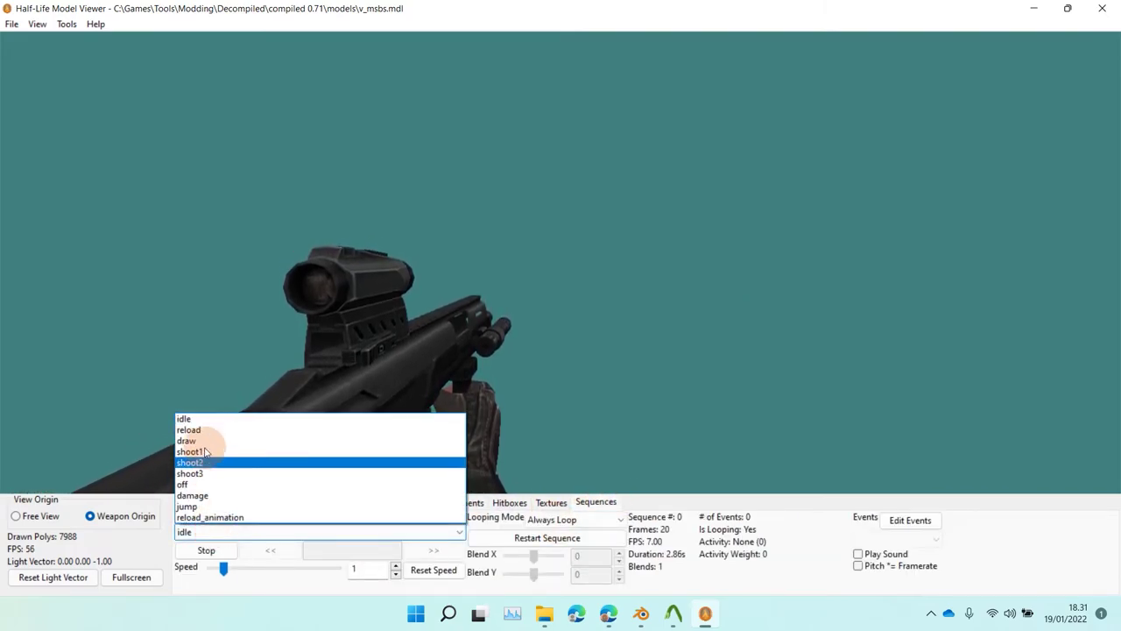
{"action": "left_click", "coordinate": [211, 432]}
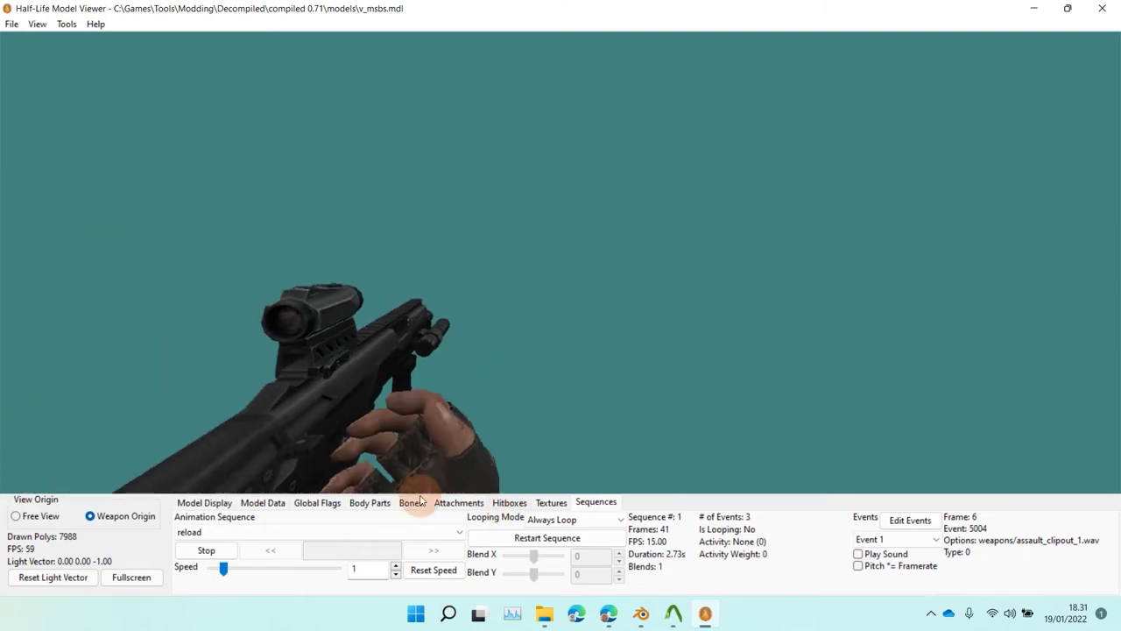
Examine the reload animation in free view and switch the view back to the weapon origin.
{"action": "left_click", "coordinate": [16, 516]}
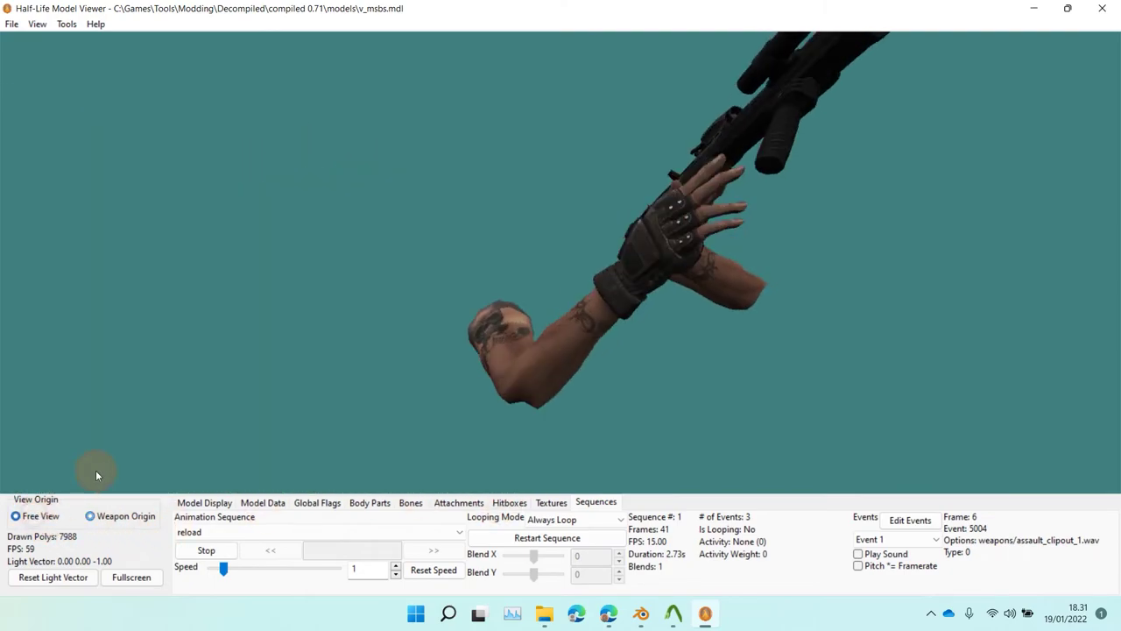
{"action": "left_click_drag", "start_coordinate": [453, 329], "coordinate": [93, 532]}
{"action": "left_click", "coordinate": [96, 517]}
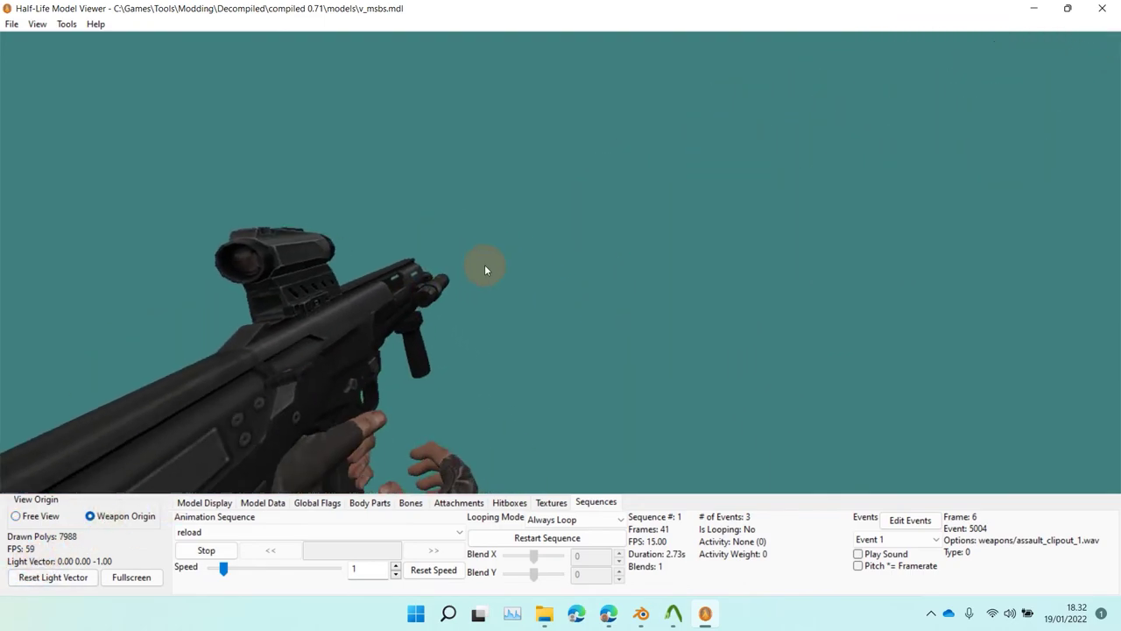